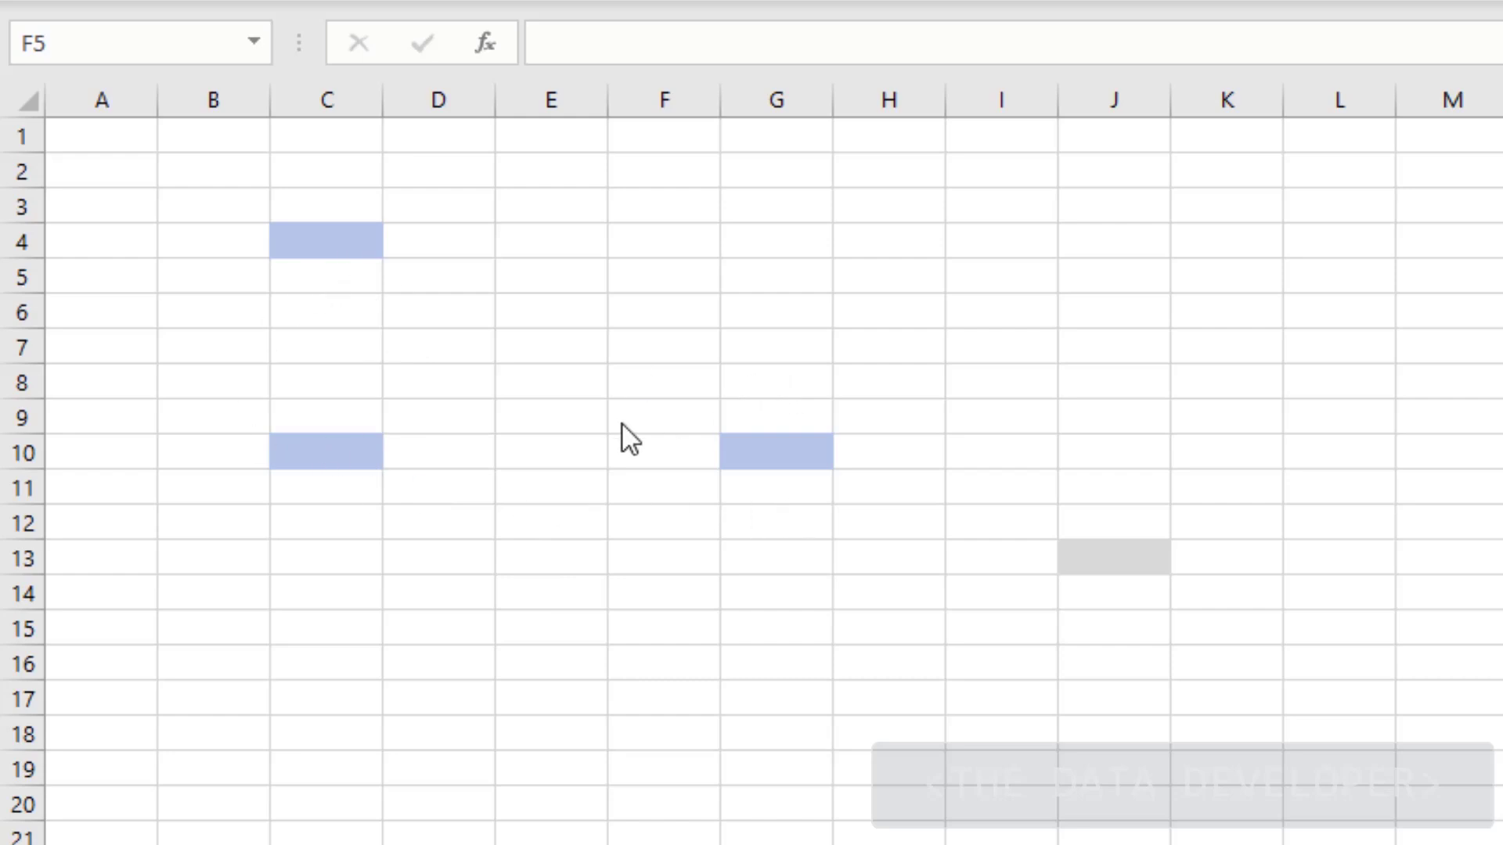
Enter 5 in cells C4 and C10
left_click(351, 255)
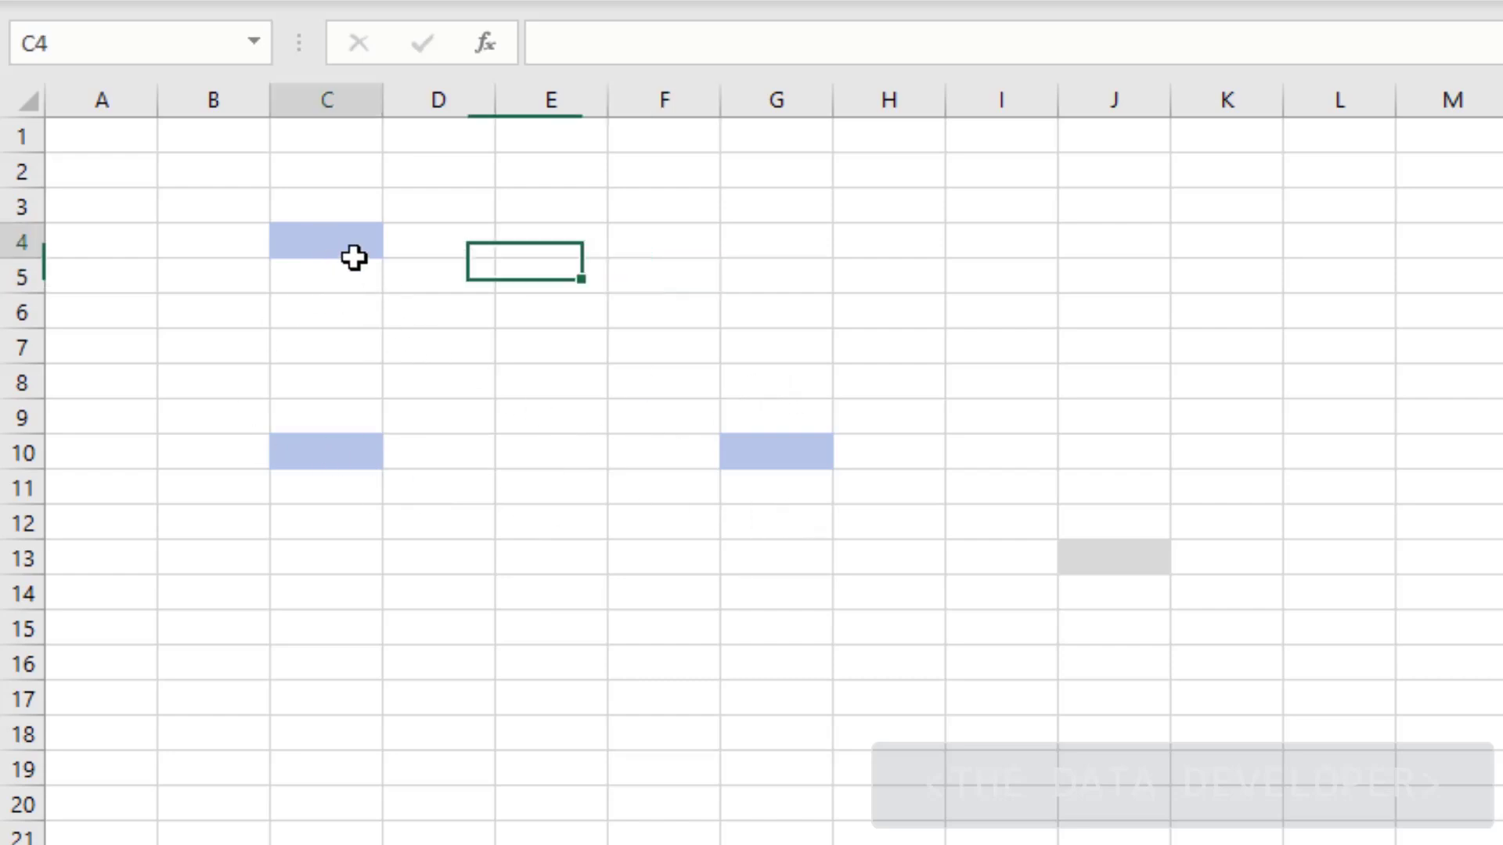
type("5")
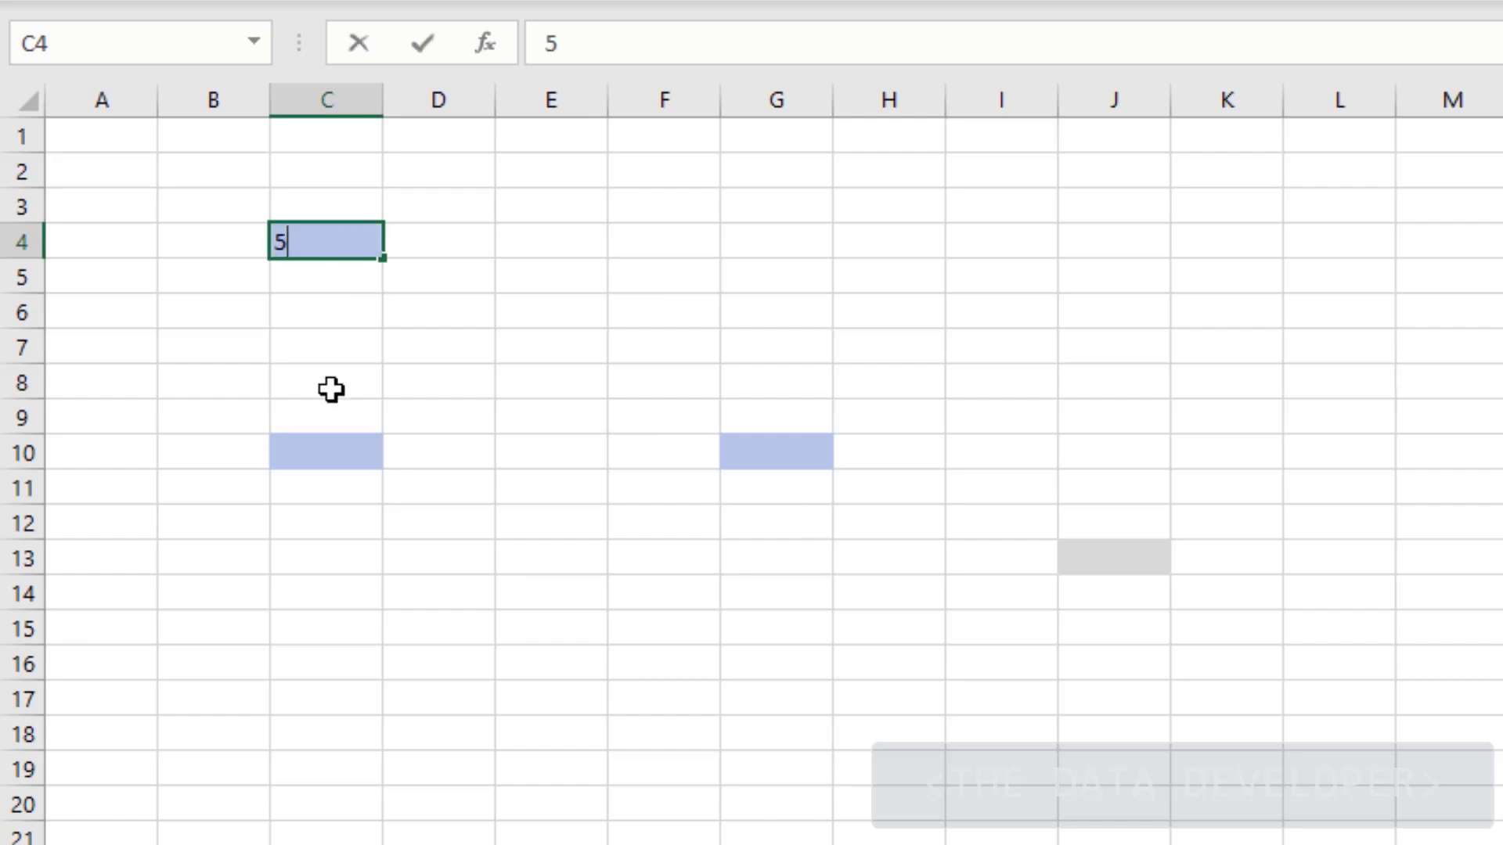
left_click(324, 457)
type("5")
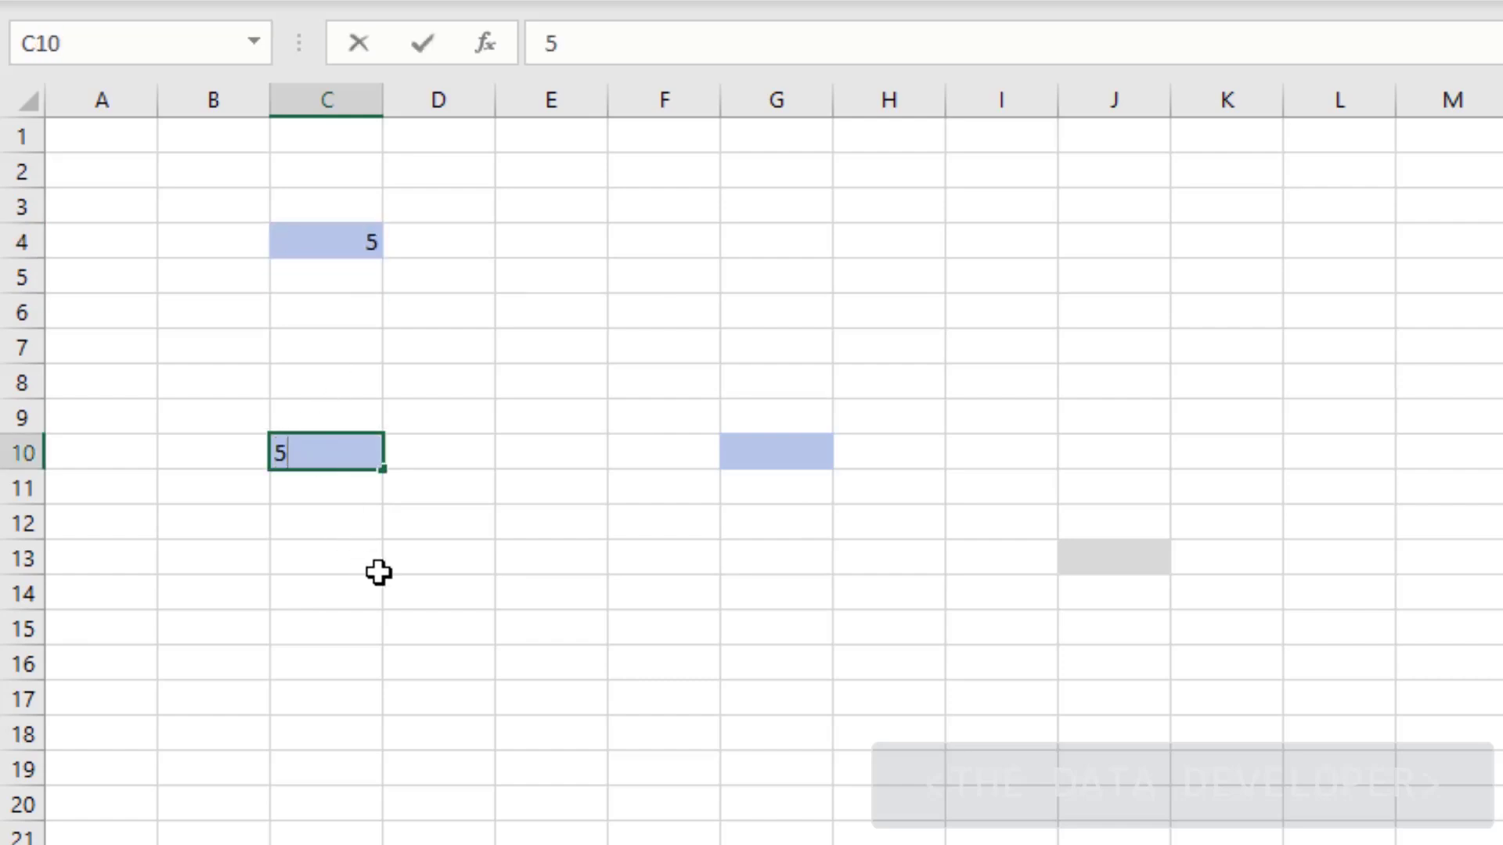
left_click(377, 571)
Enter the formula =C4+C10 in G10 so it shows 10
left_click(748, 464)
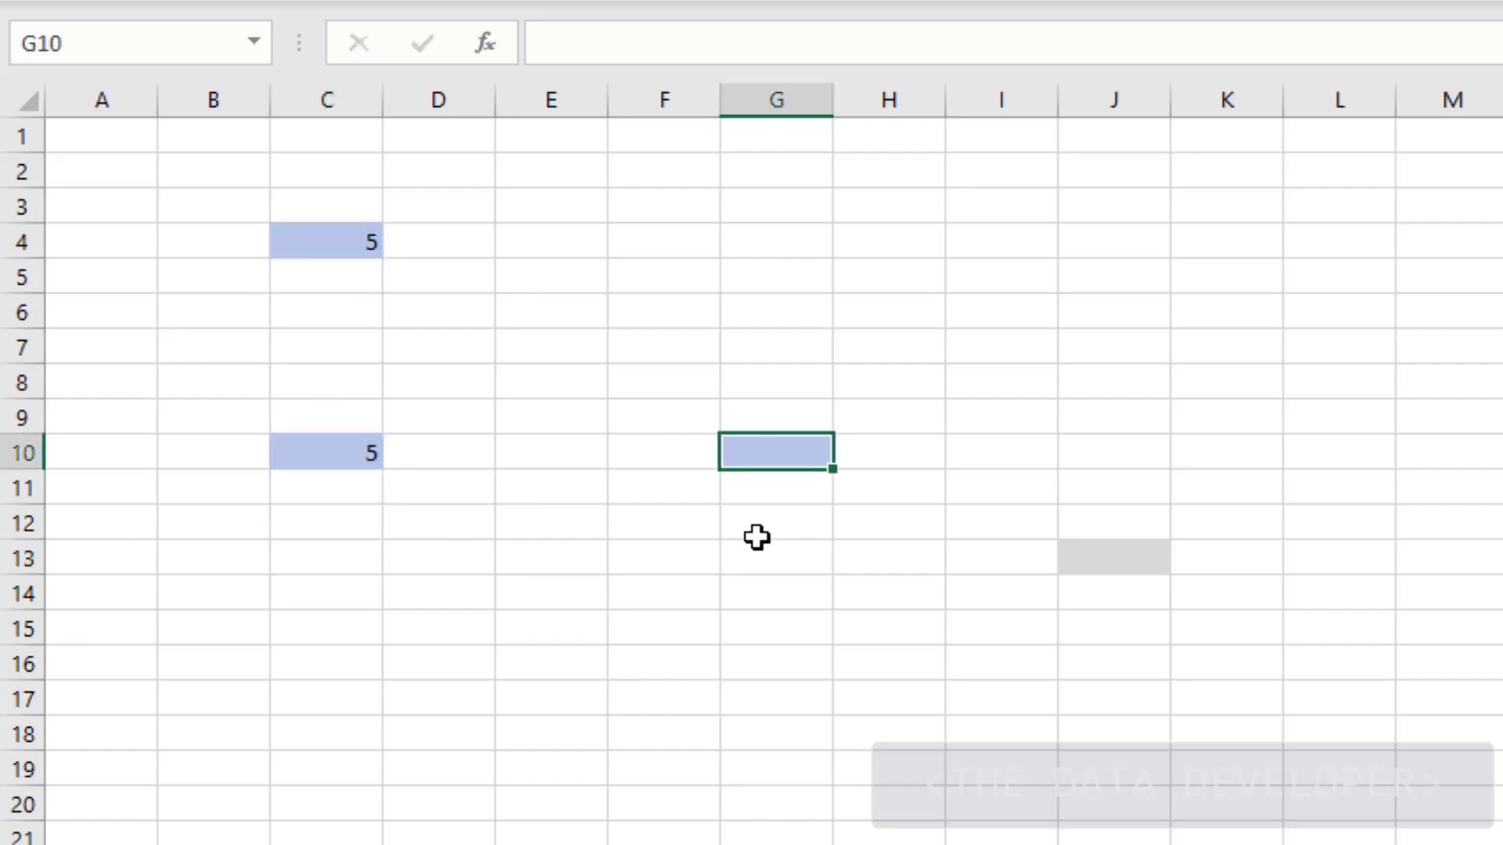
type("=")
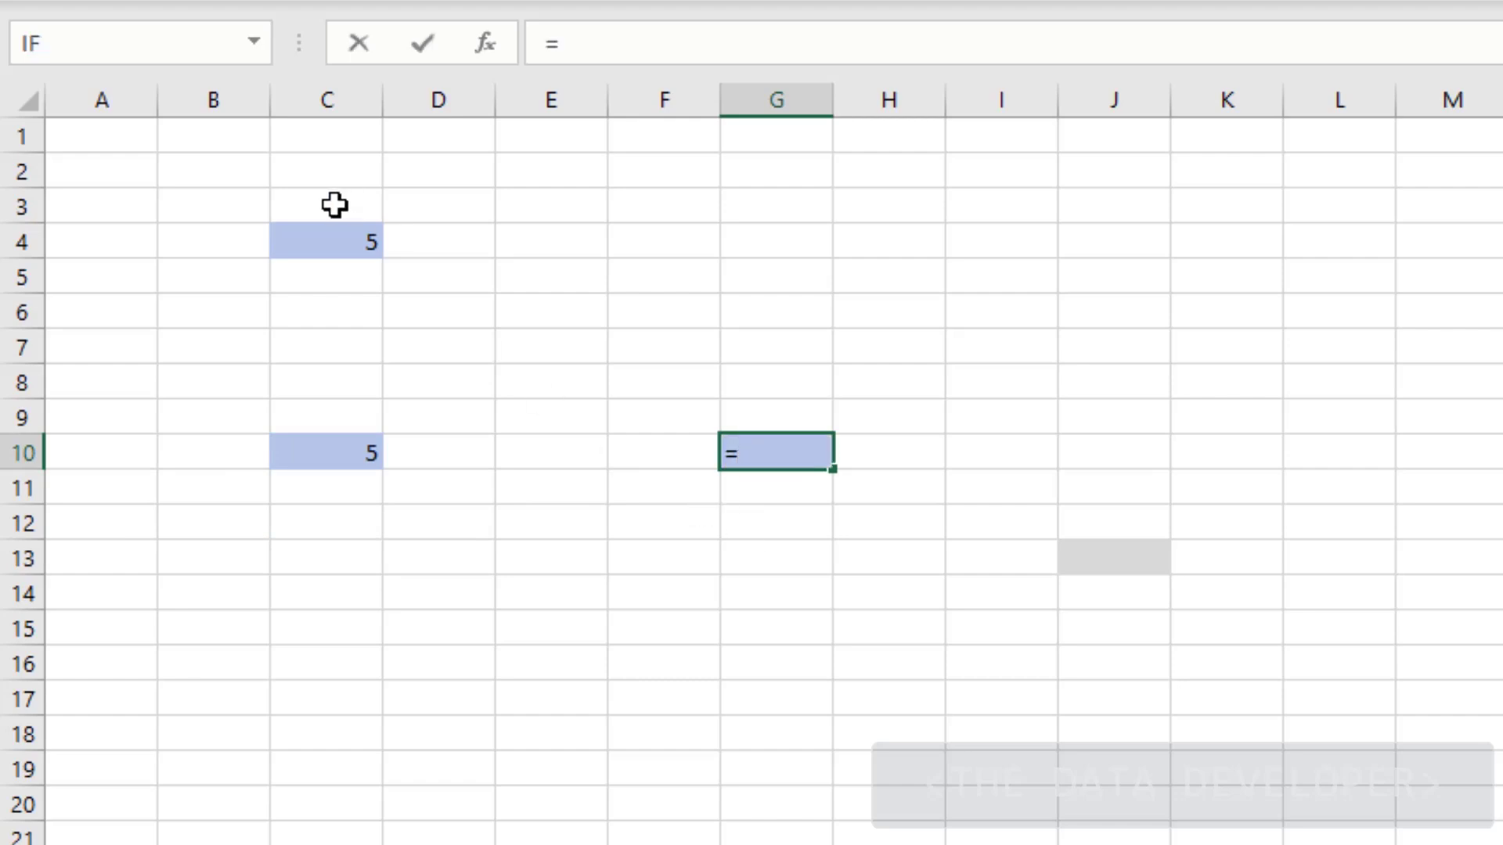
left_click(333, 247)
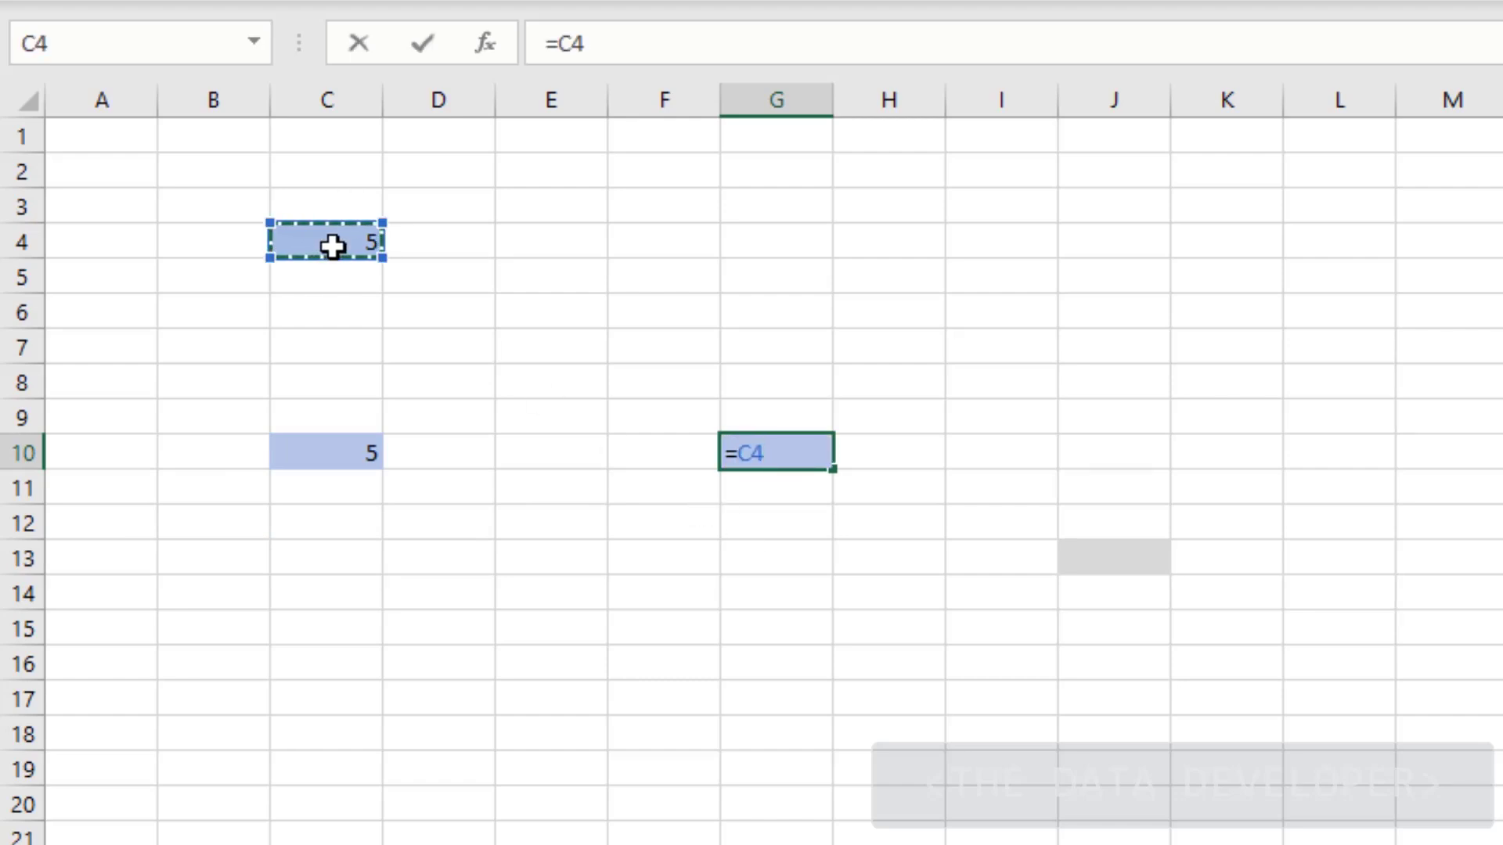
type("+")
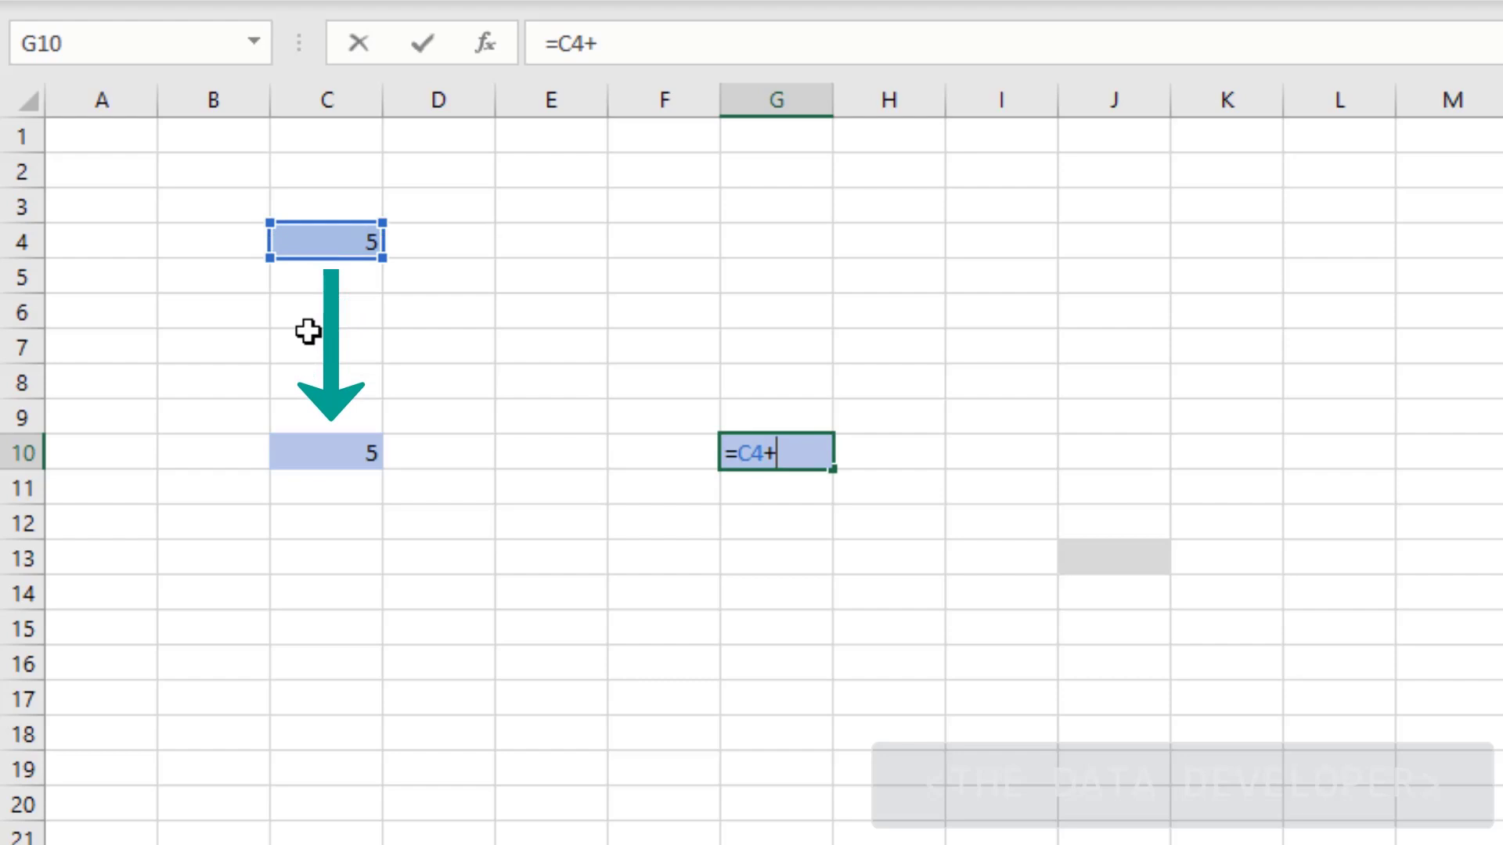
left_click(331, 461)
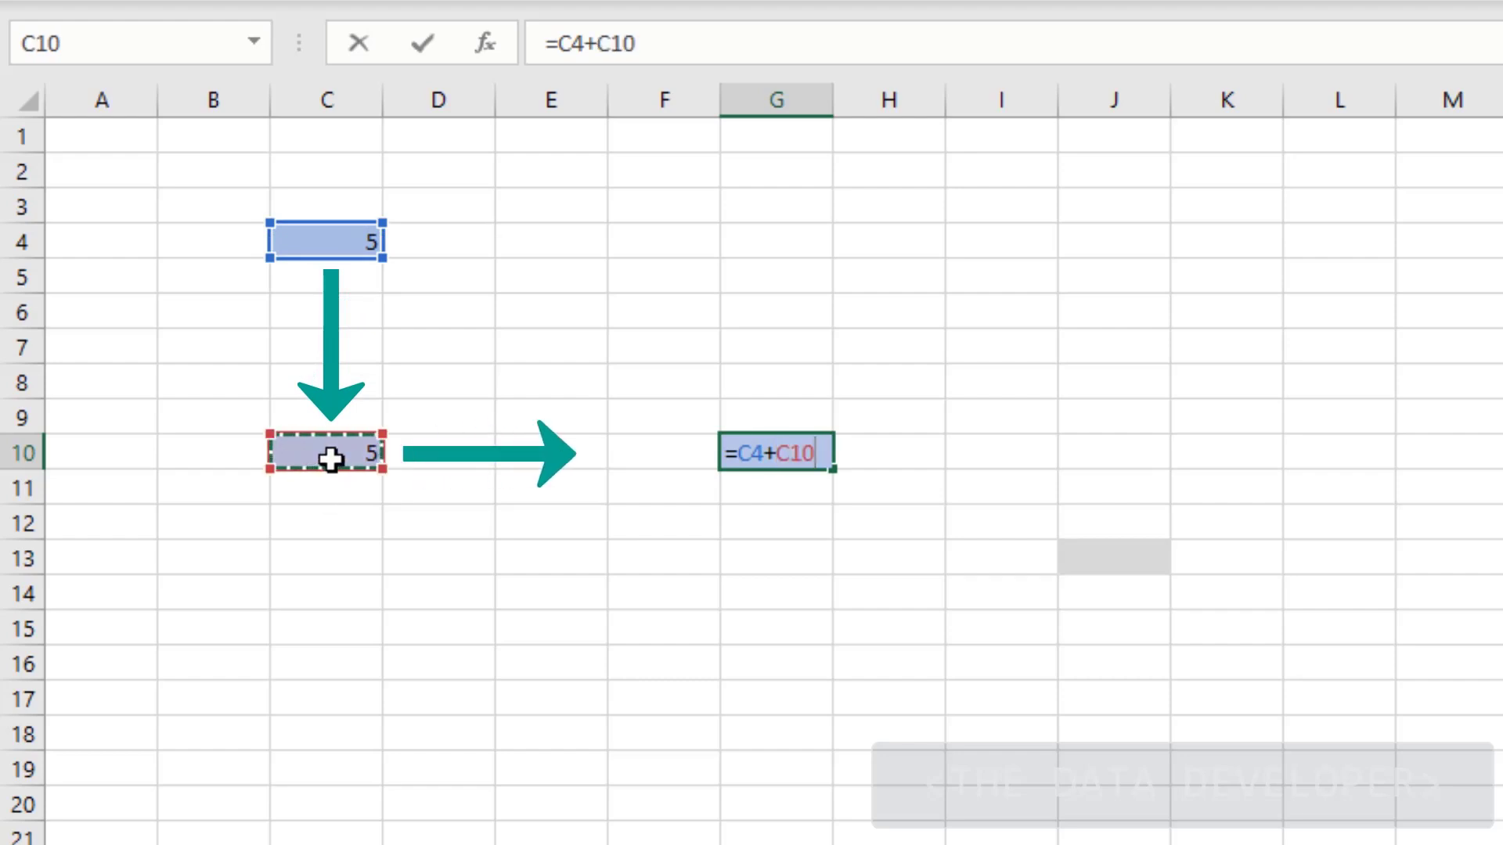
key("Return")
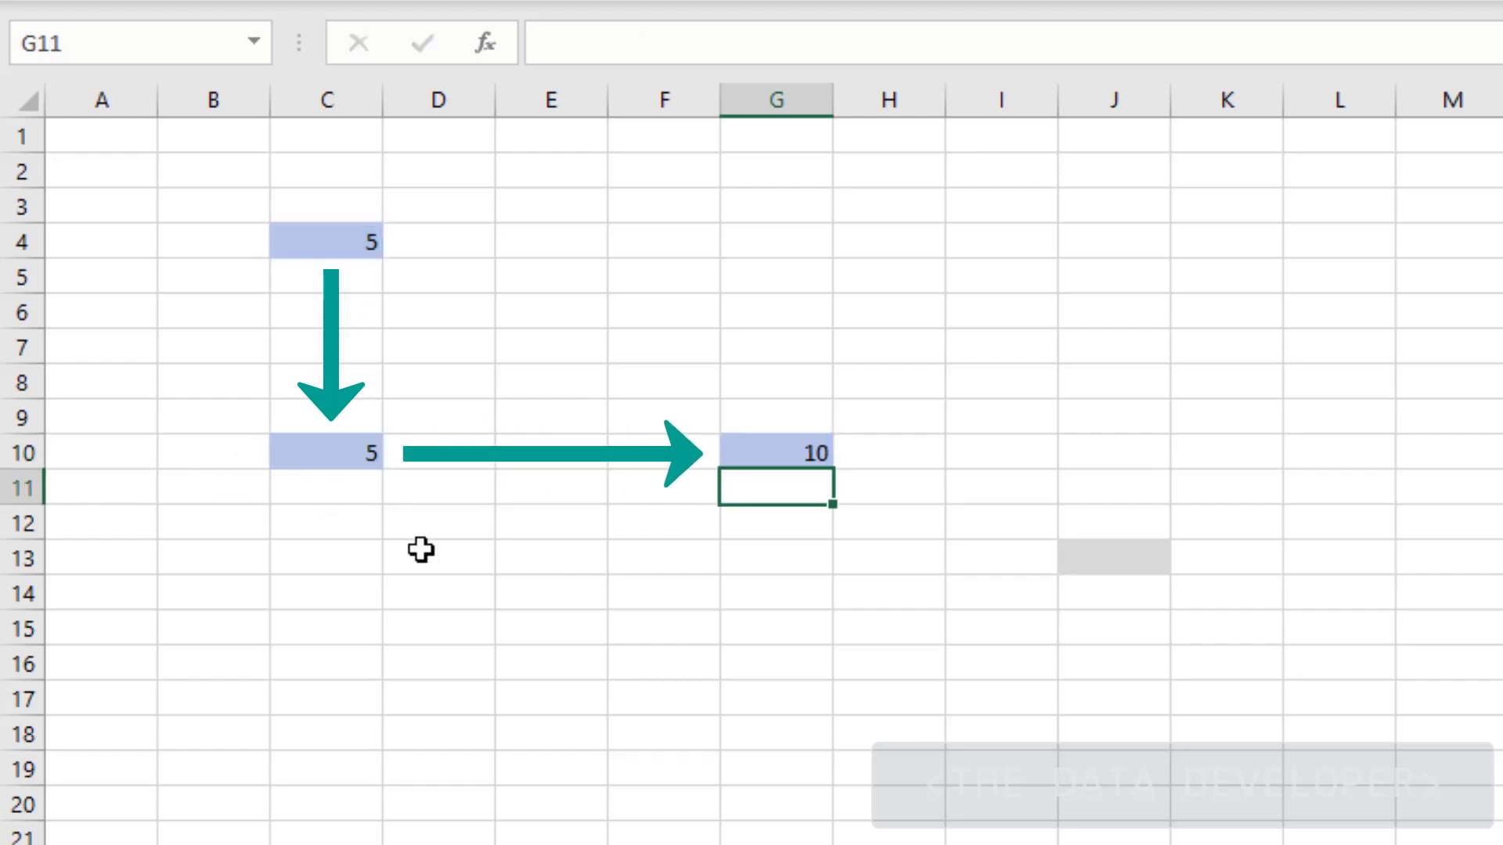
left_click(533, 547)
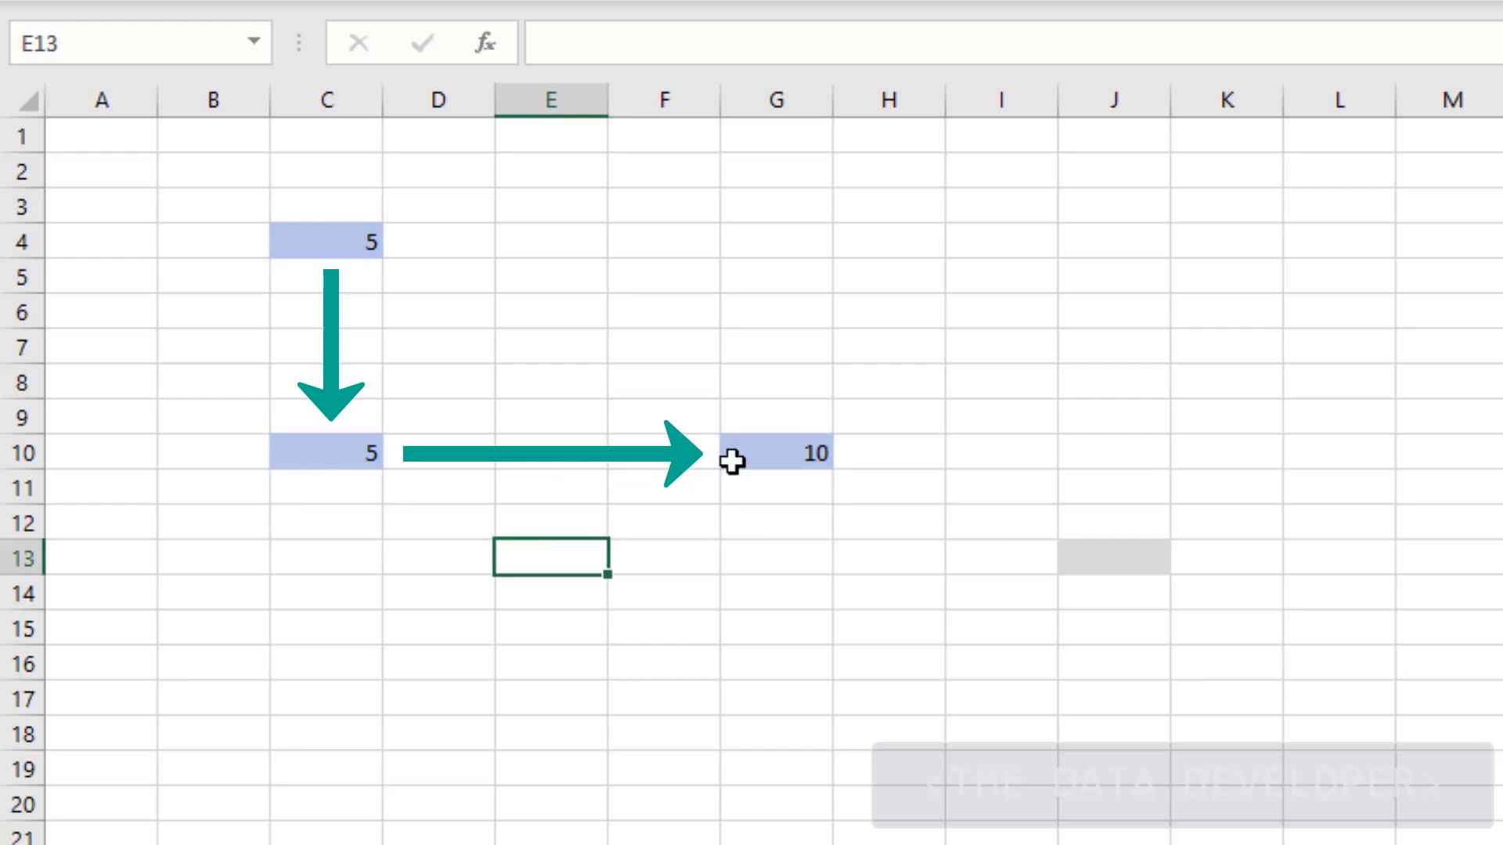
Paste G10's formula into J13 as Formulas, where it becomes =F7+F13 showing 0, then cancel the copy
left_click(714, 603)
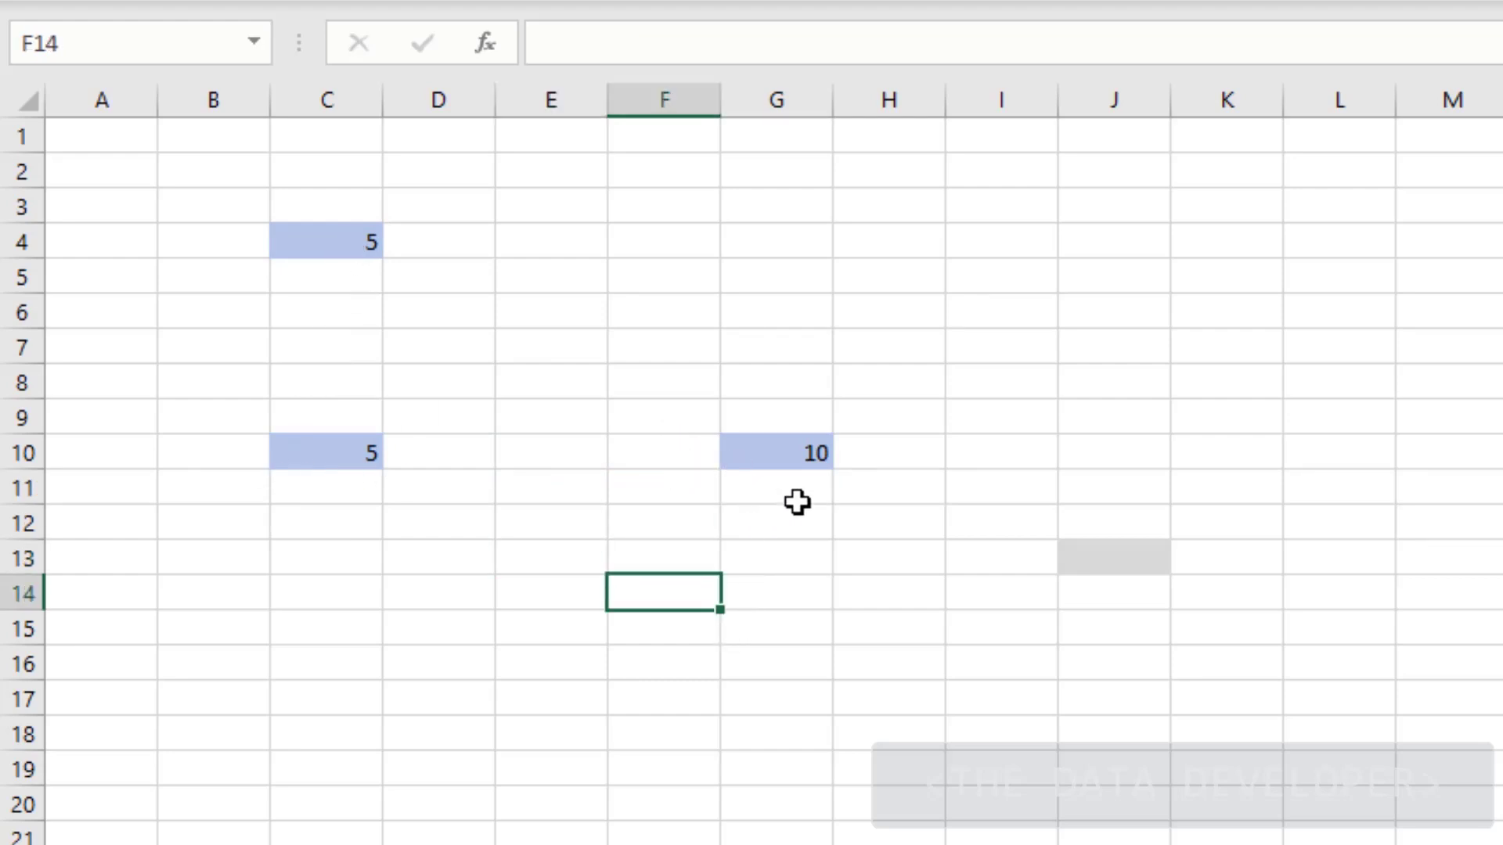
left_click(800, 451)
key("ctrl+c")
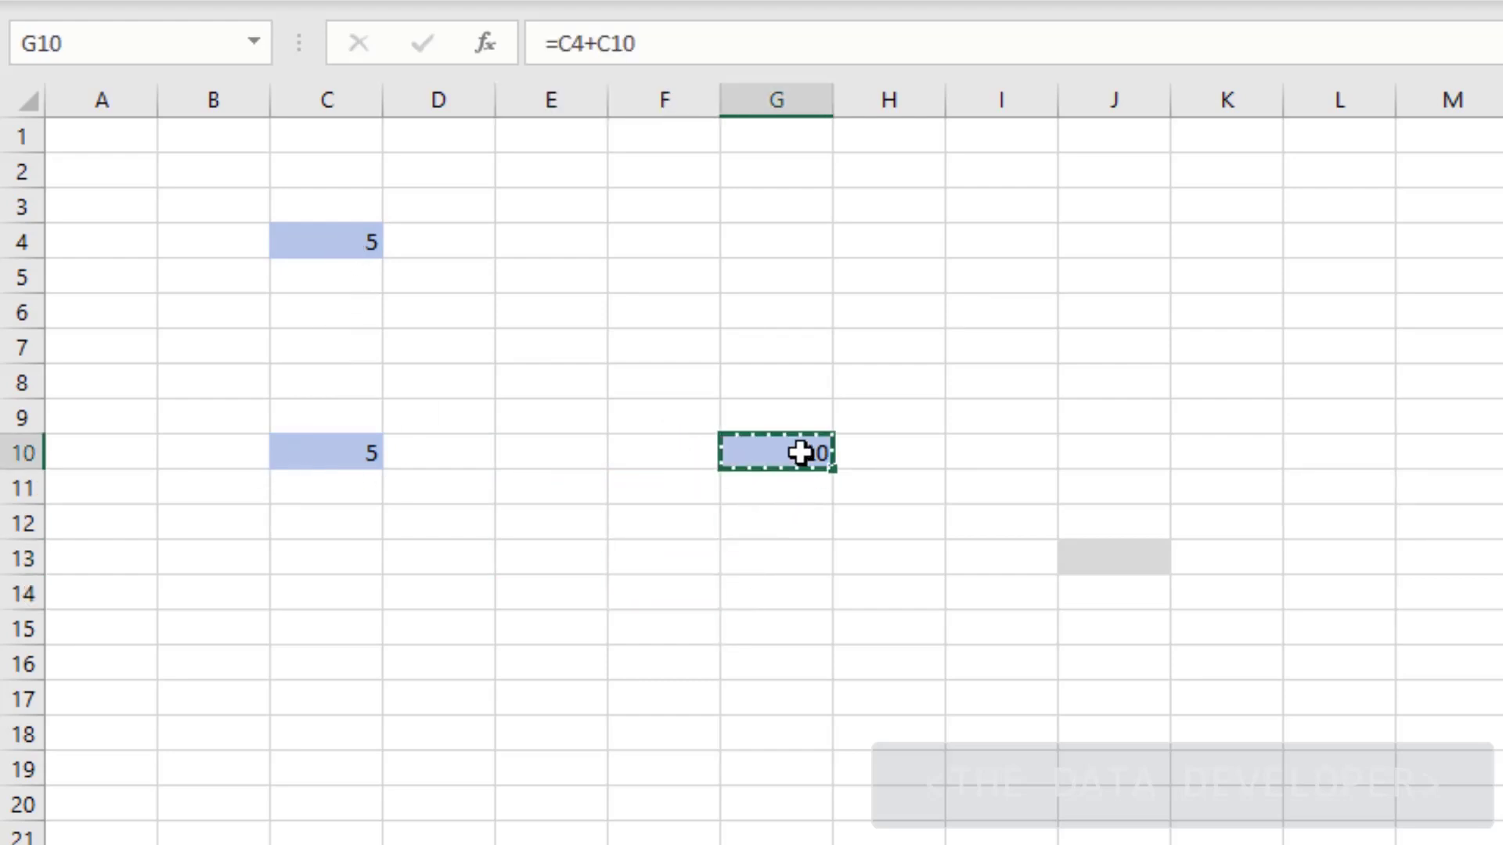
right_click(1114, 557)
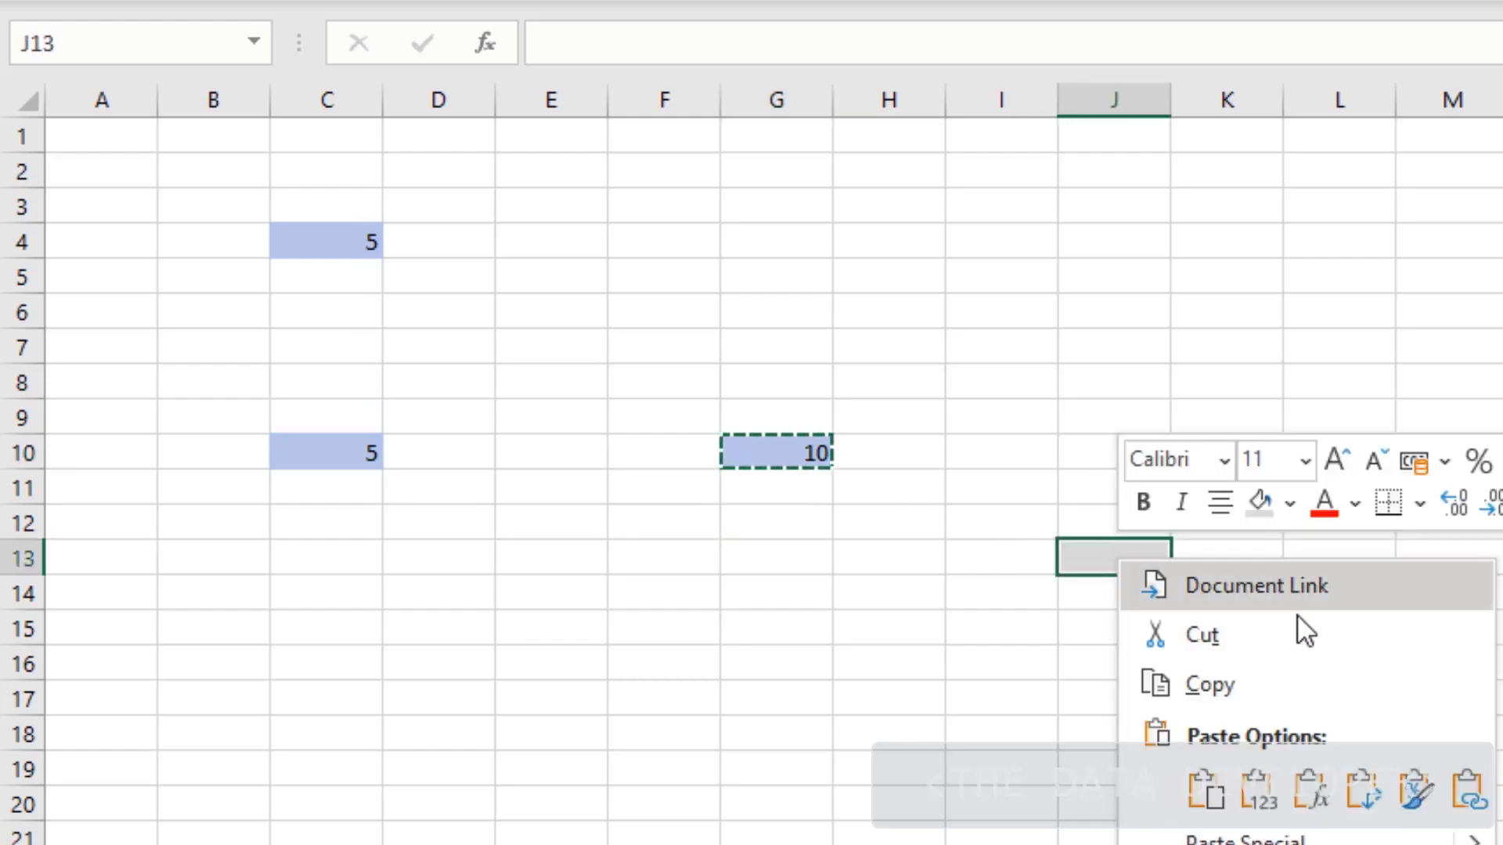
left_click(1309, 792)
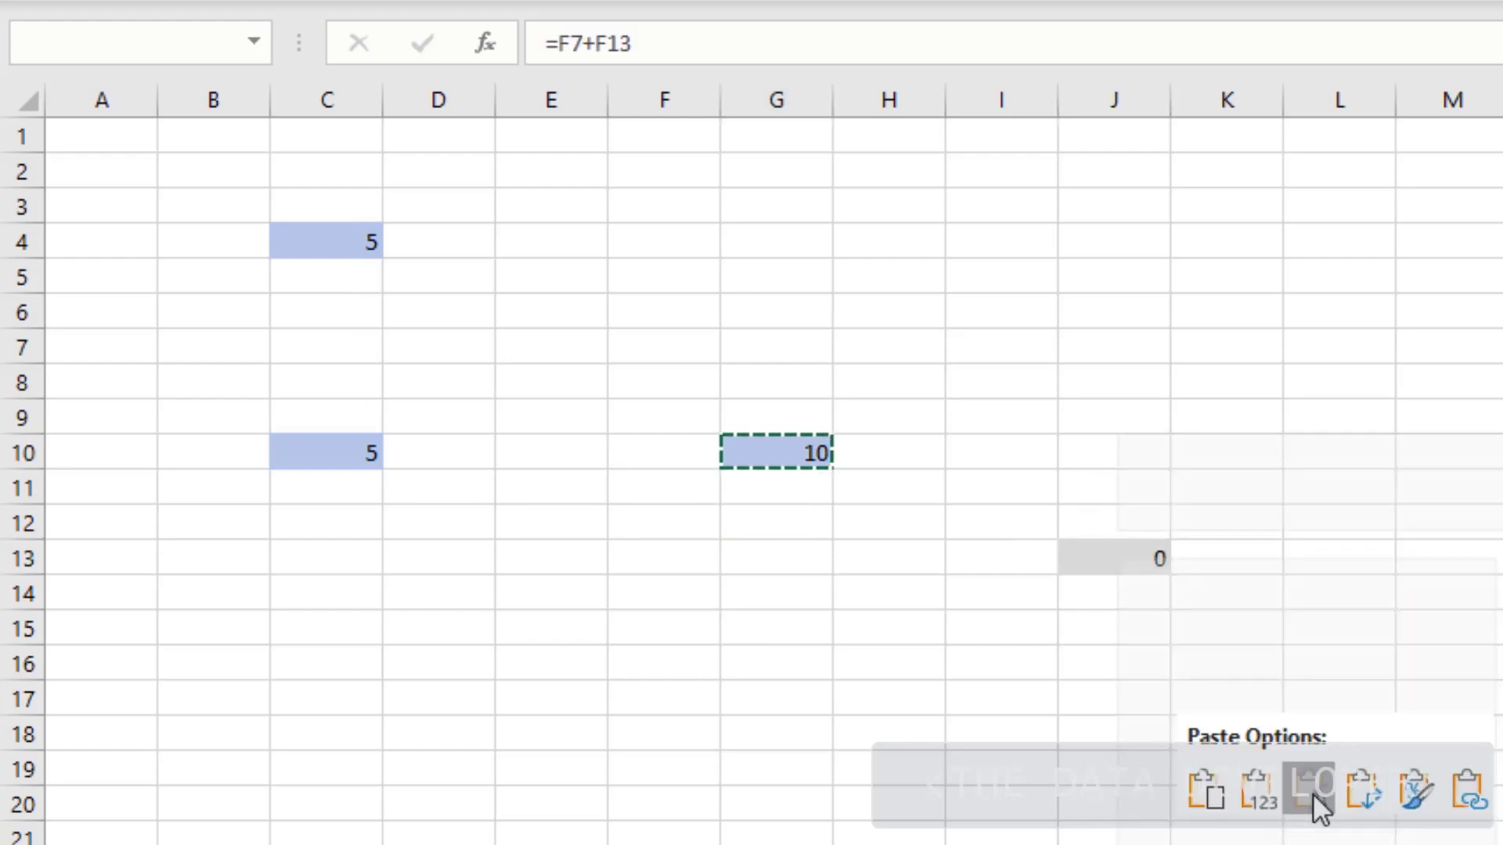
left_click(1045, 733)
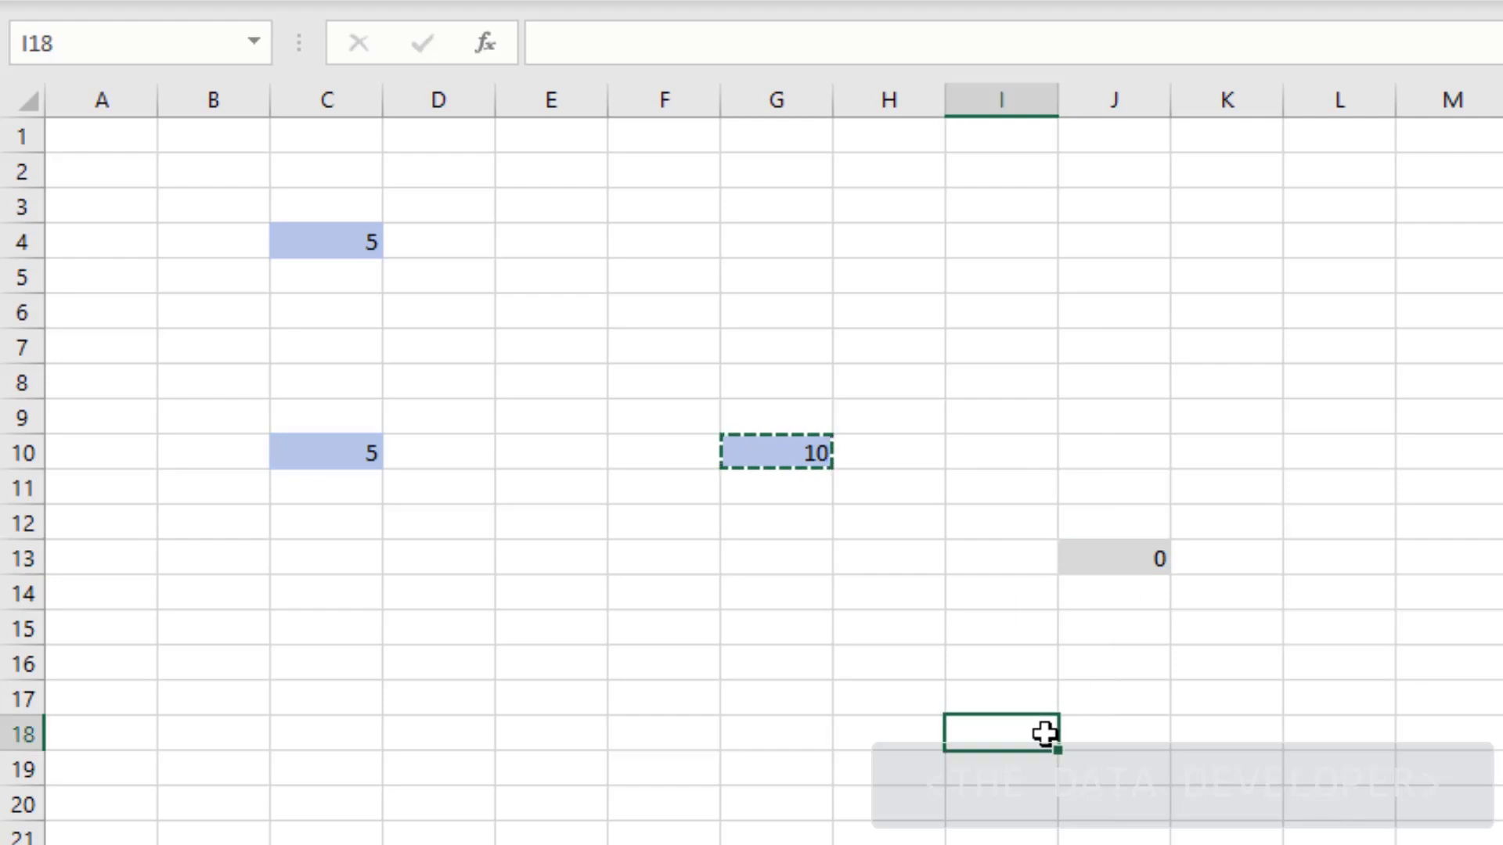
key("Escape")
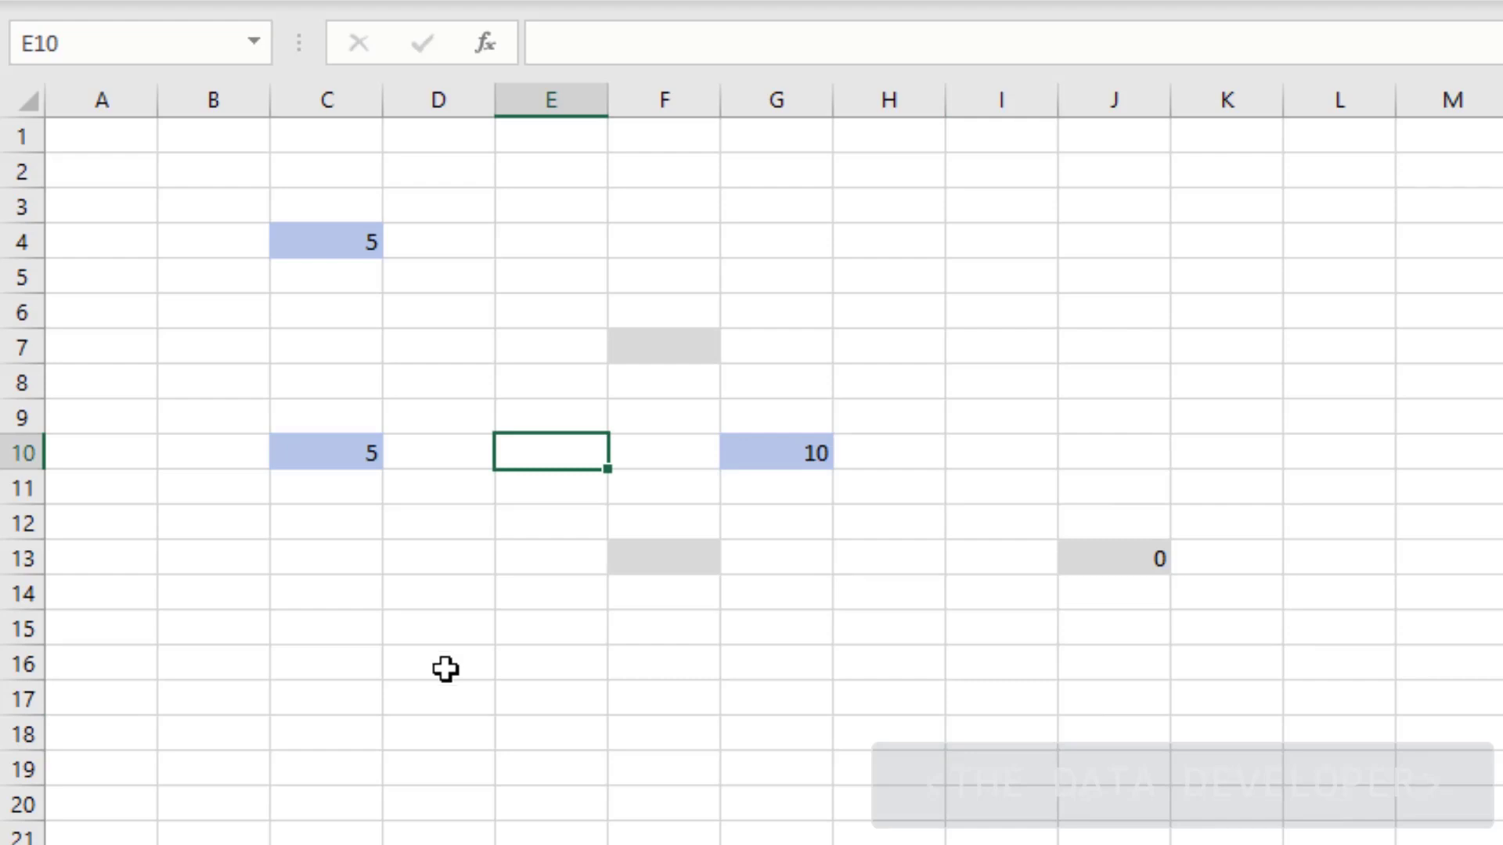
Paste G10's =C10+C4 formula into J13 using the right-click paste options
left_click(785, 462)
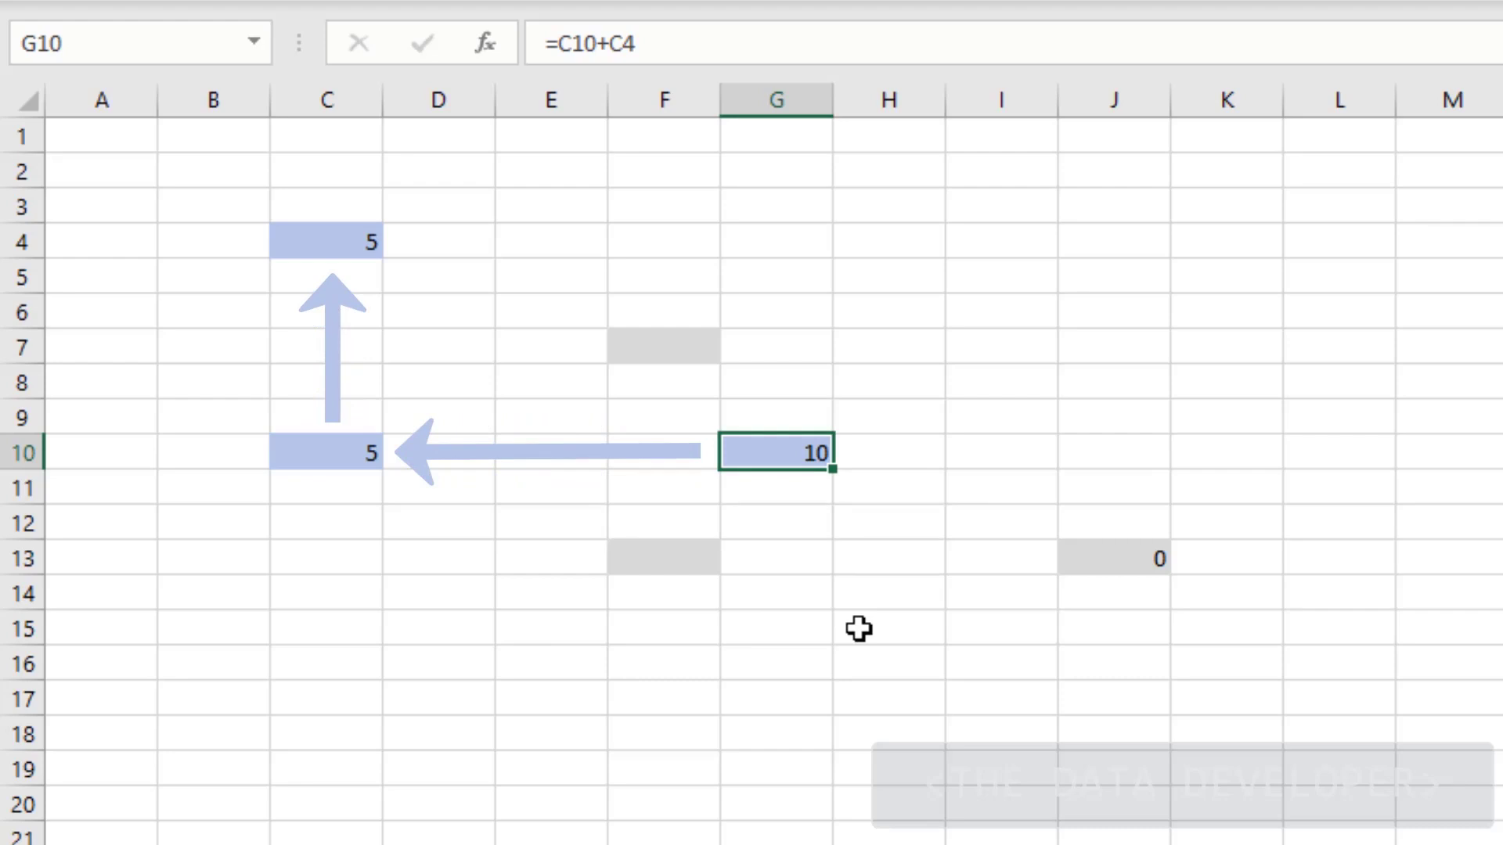
left_click(1156, 557)
right_click(1156, 557)
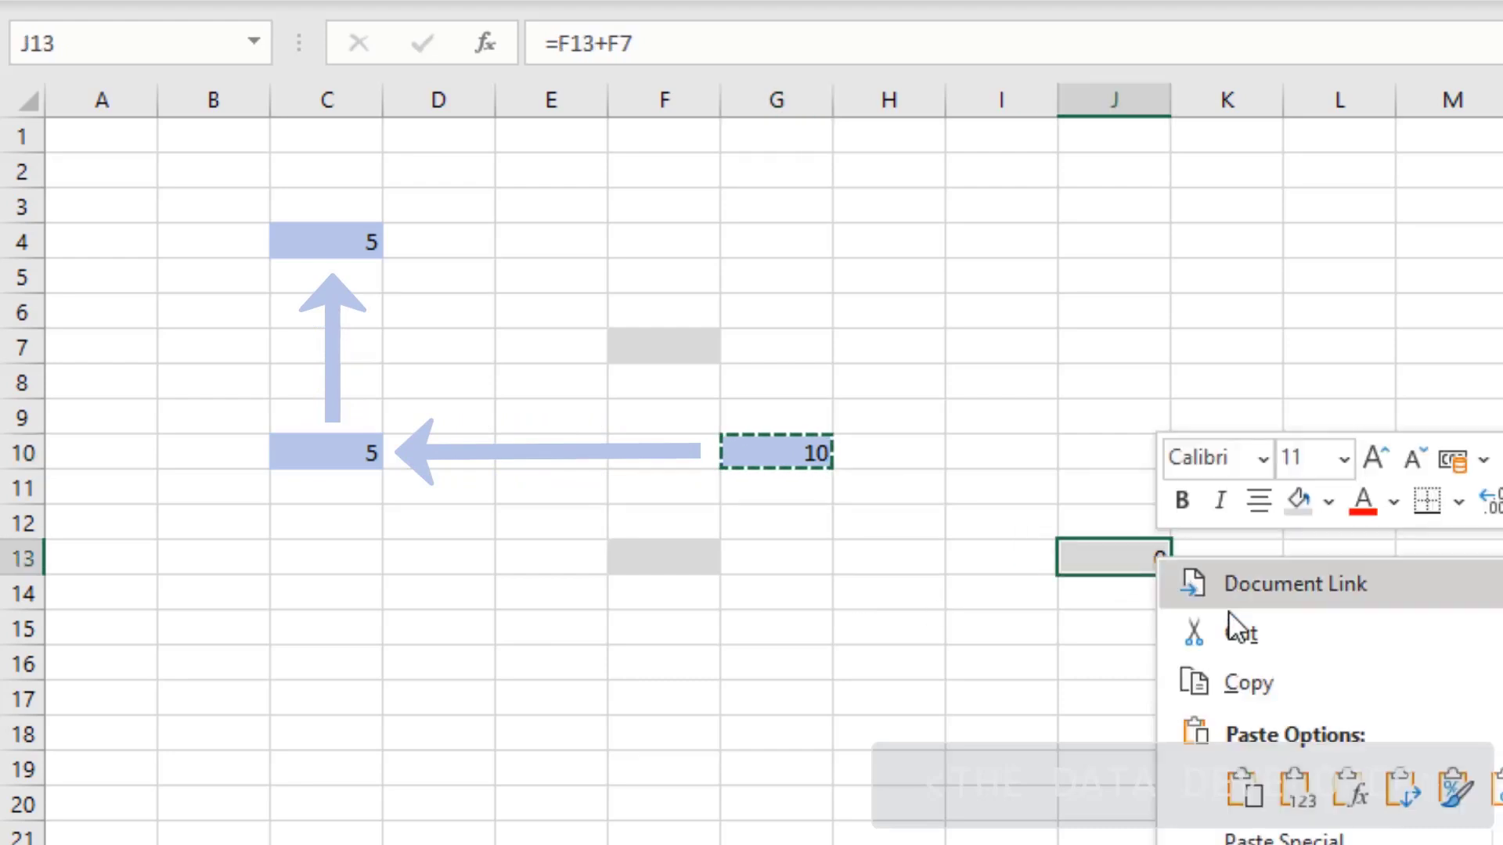
left_click(1348, 789)
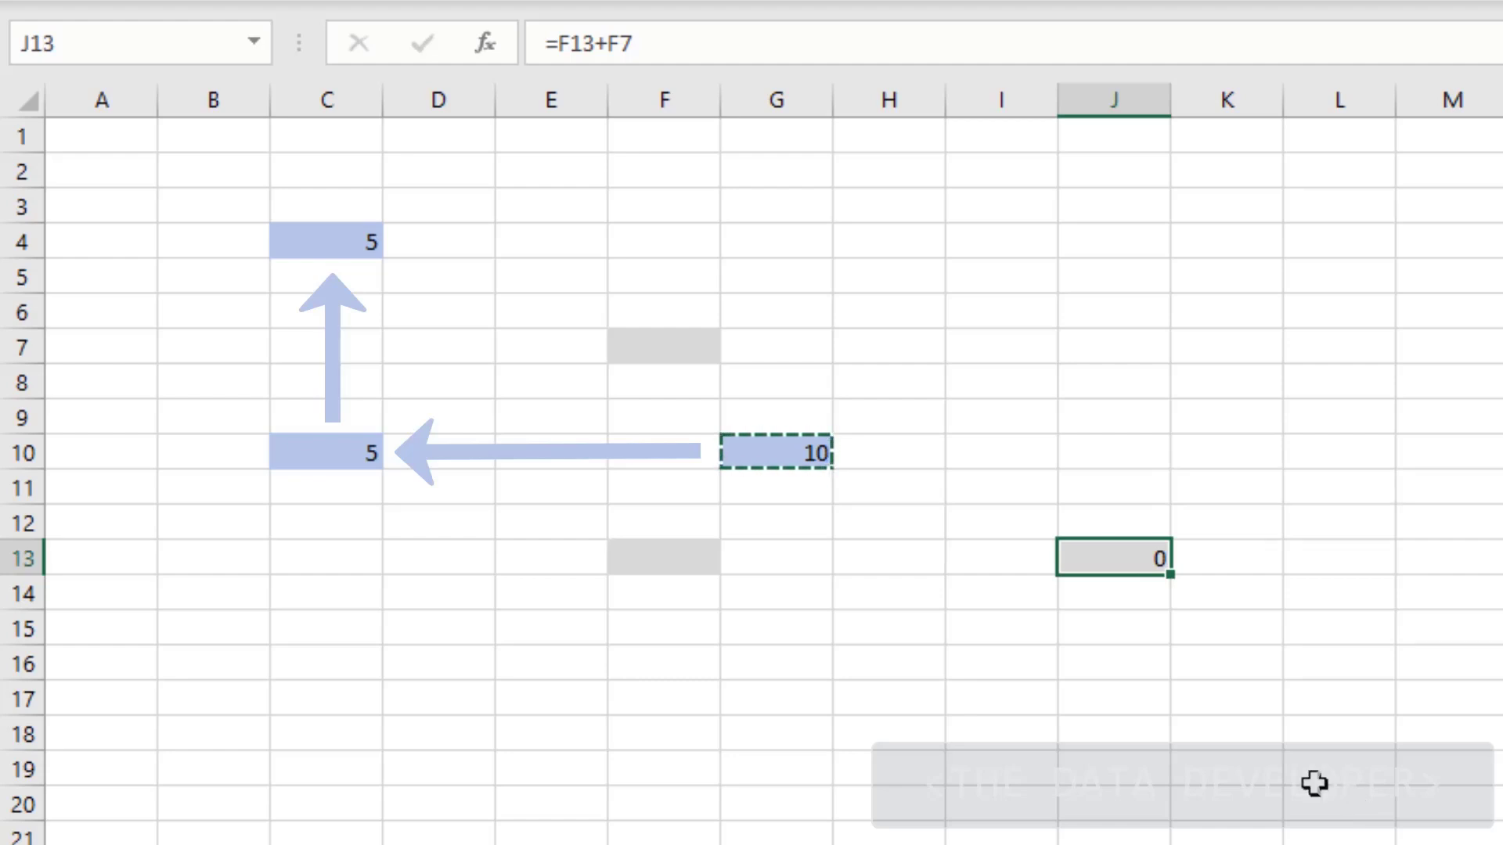
Re-copy G10 into J13 with Ctrl+V and inspect the shifted formula =F13+F7
left_click(806, 450)
left_click(1115, 391)
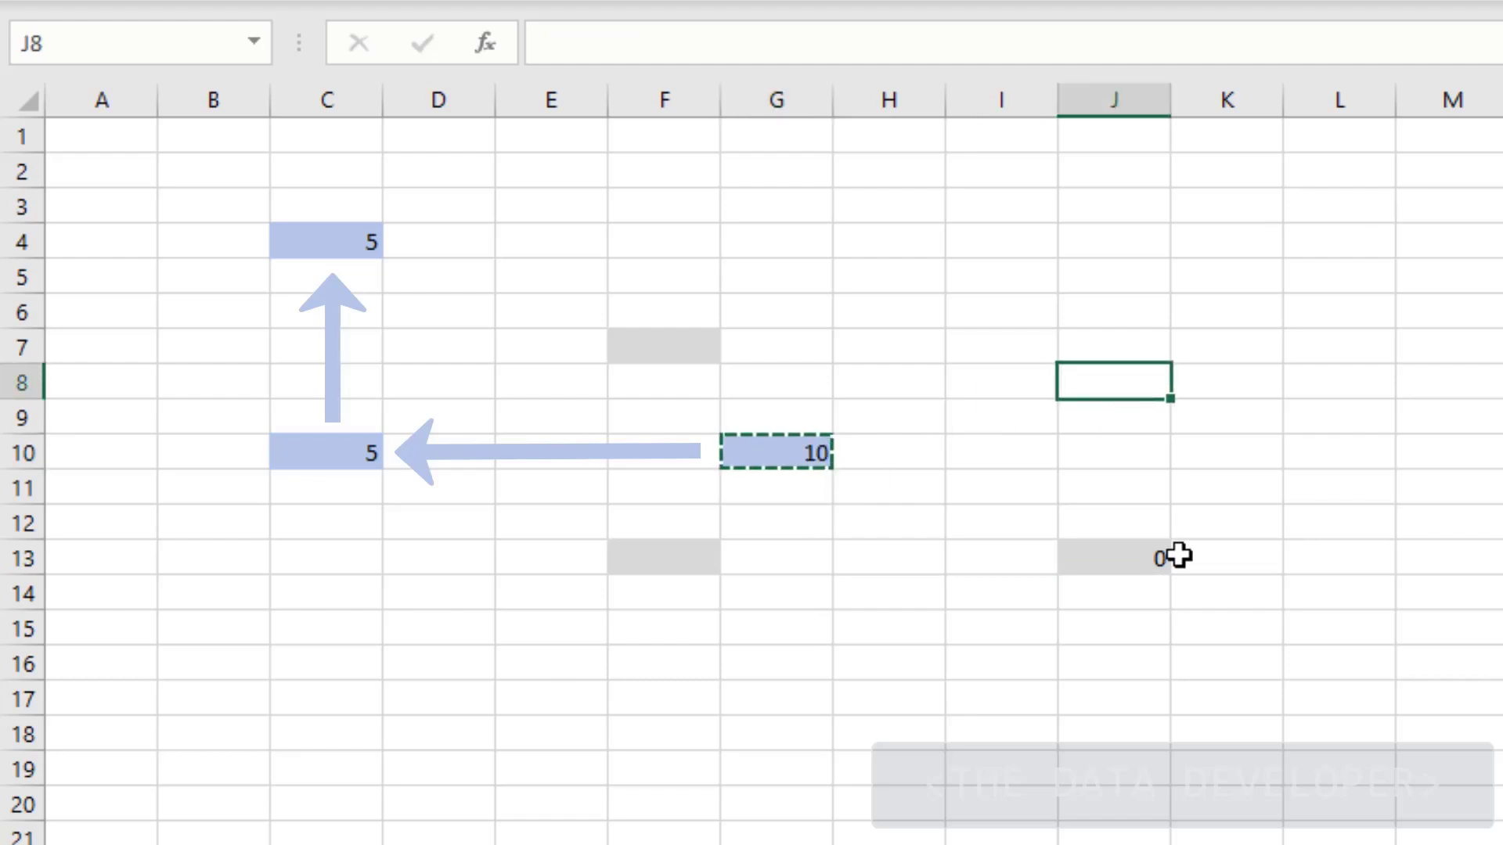
left_click(1152, 558)
key("ctrl+v")
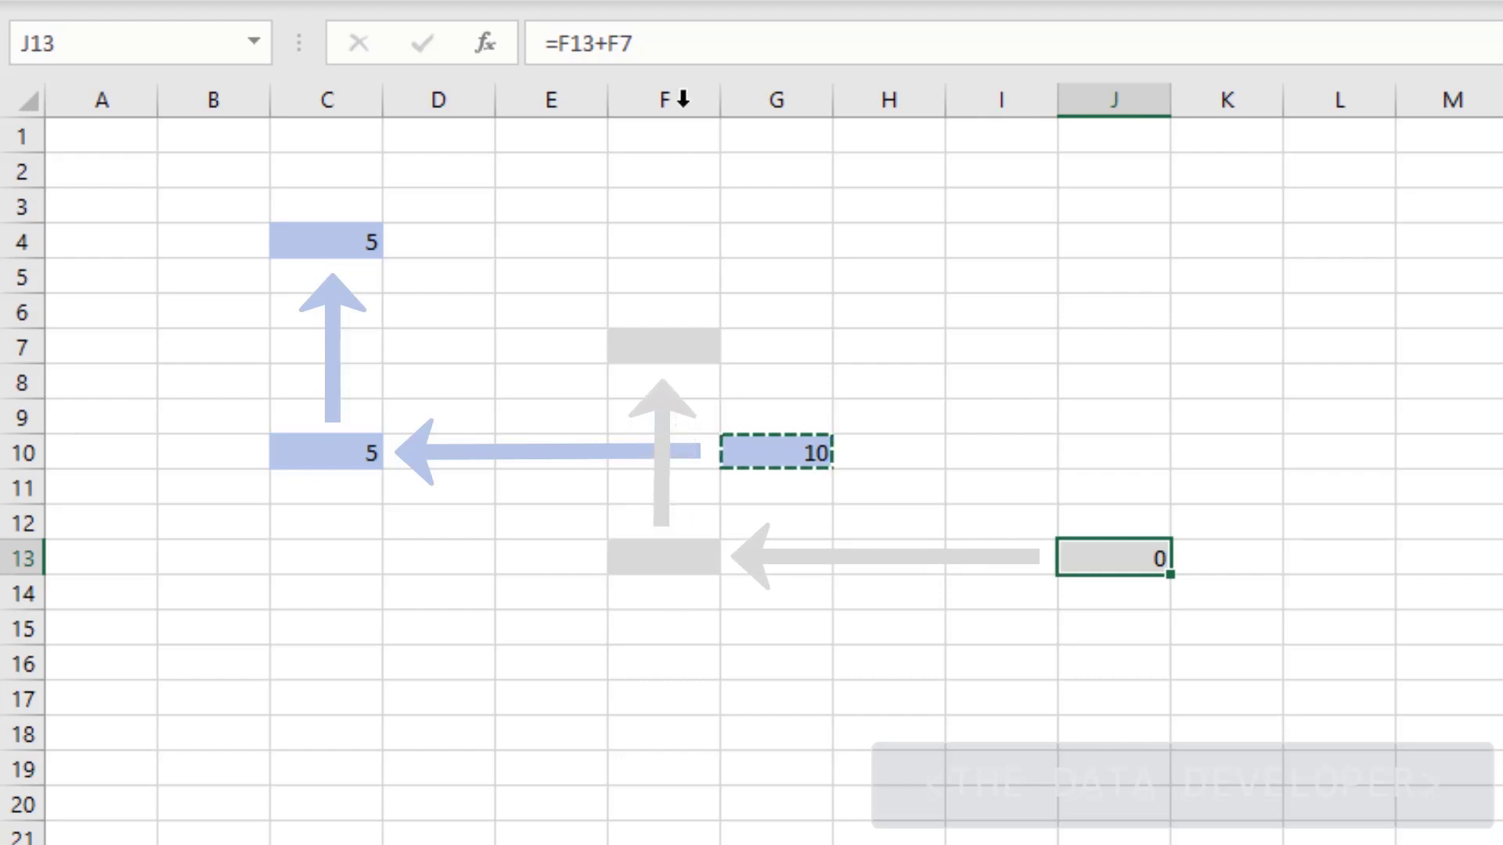
left_click(685, 41)
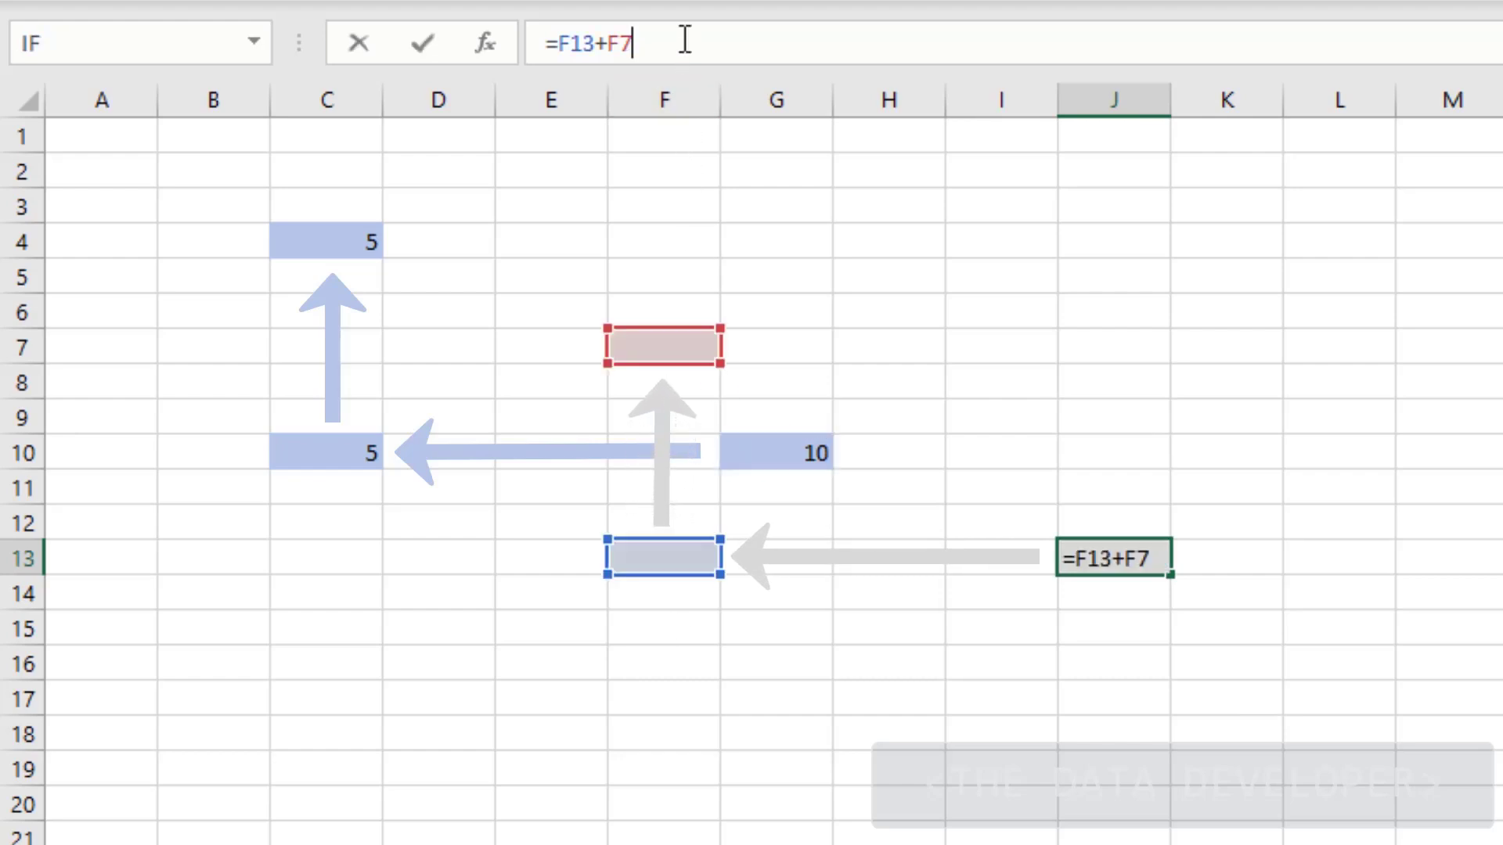
left_click(883, 293)
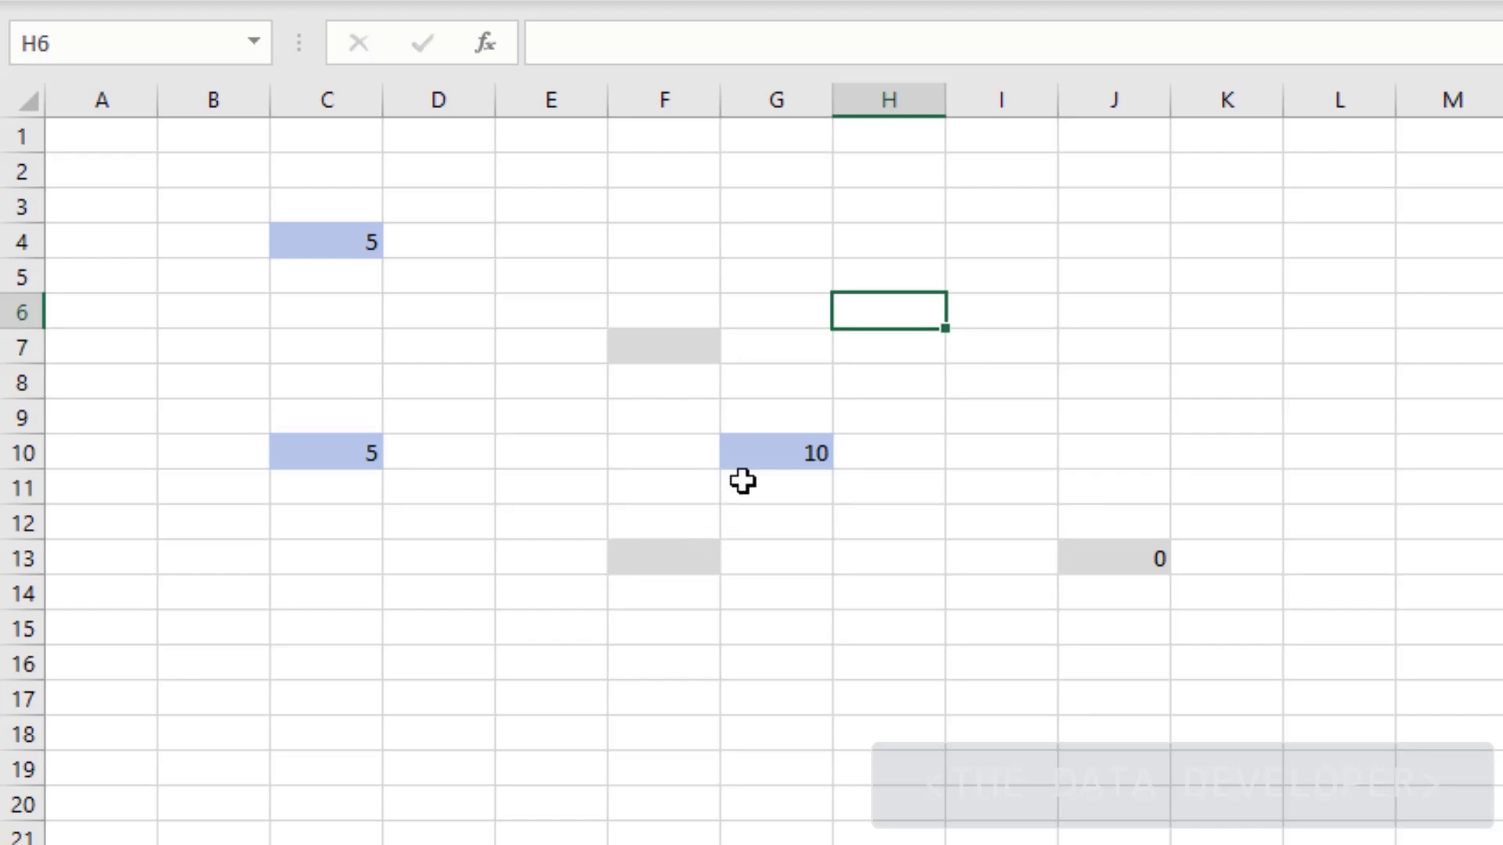
left_click(1107, 565)
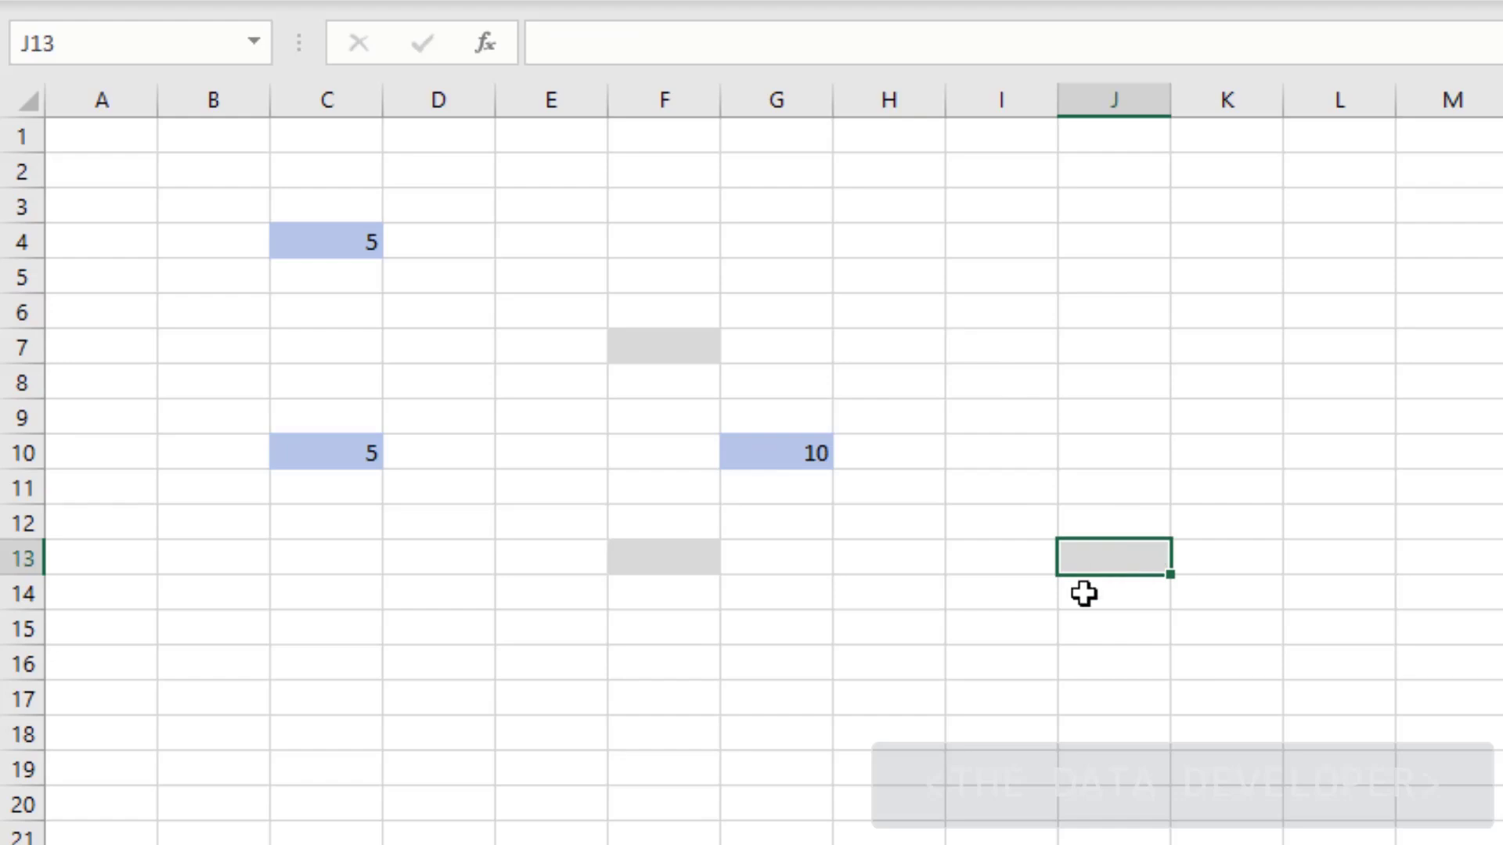
Edit G10's formula to the fully absolute =$C$10+$C$4
left_click(798, 462)
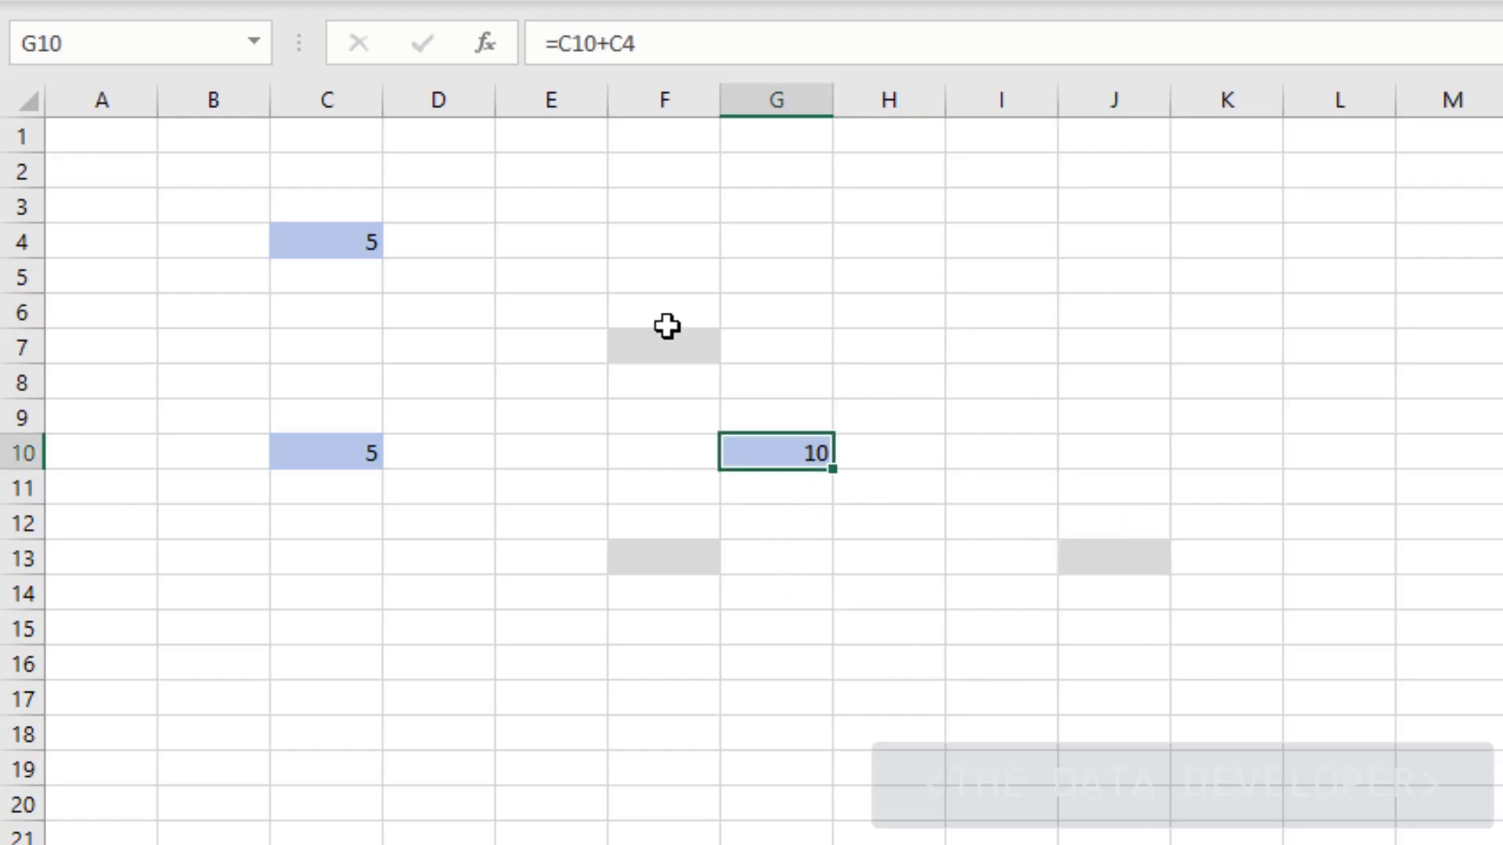
left_click(564, 44)
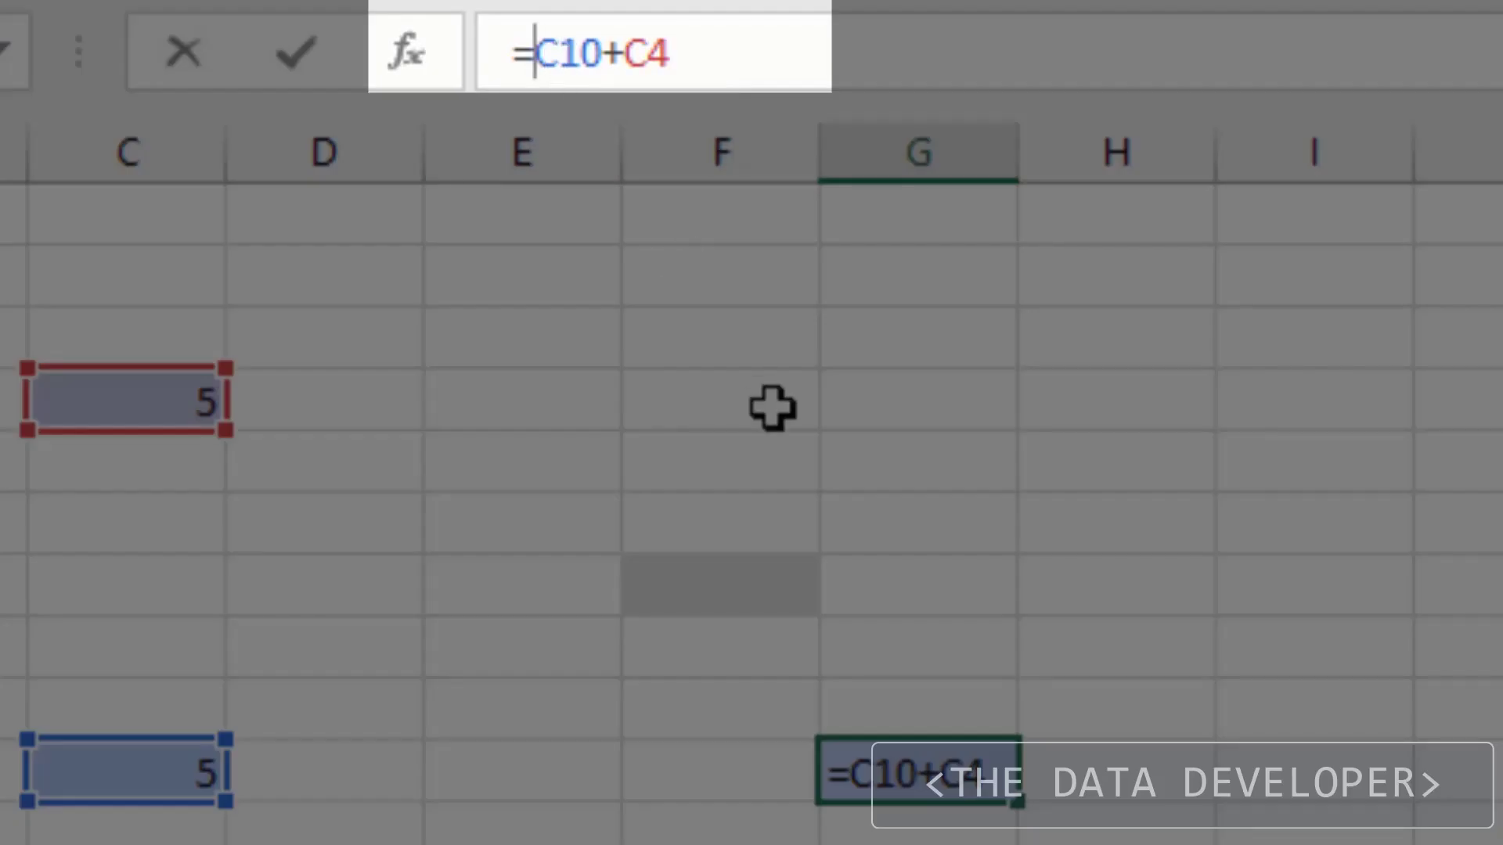
type("$C")
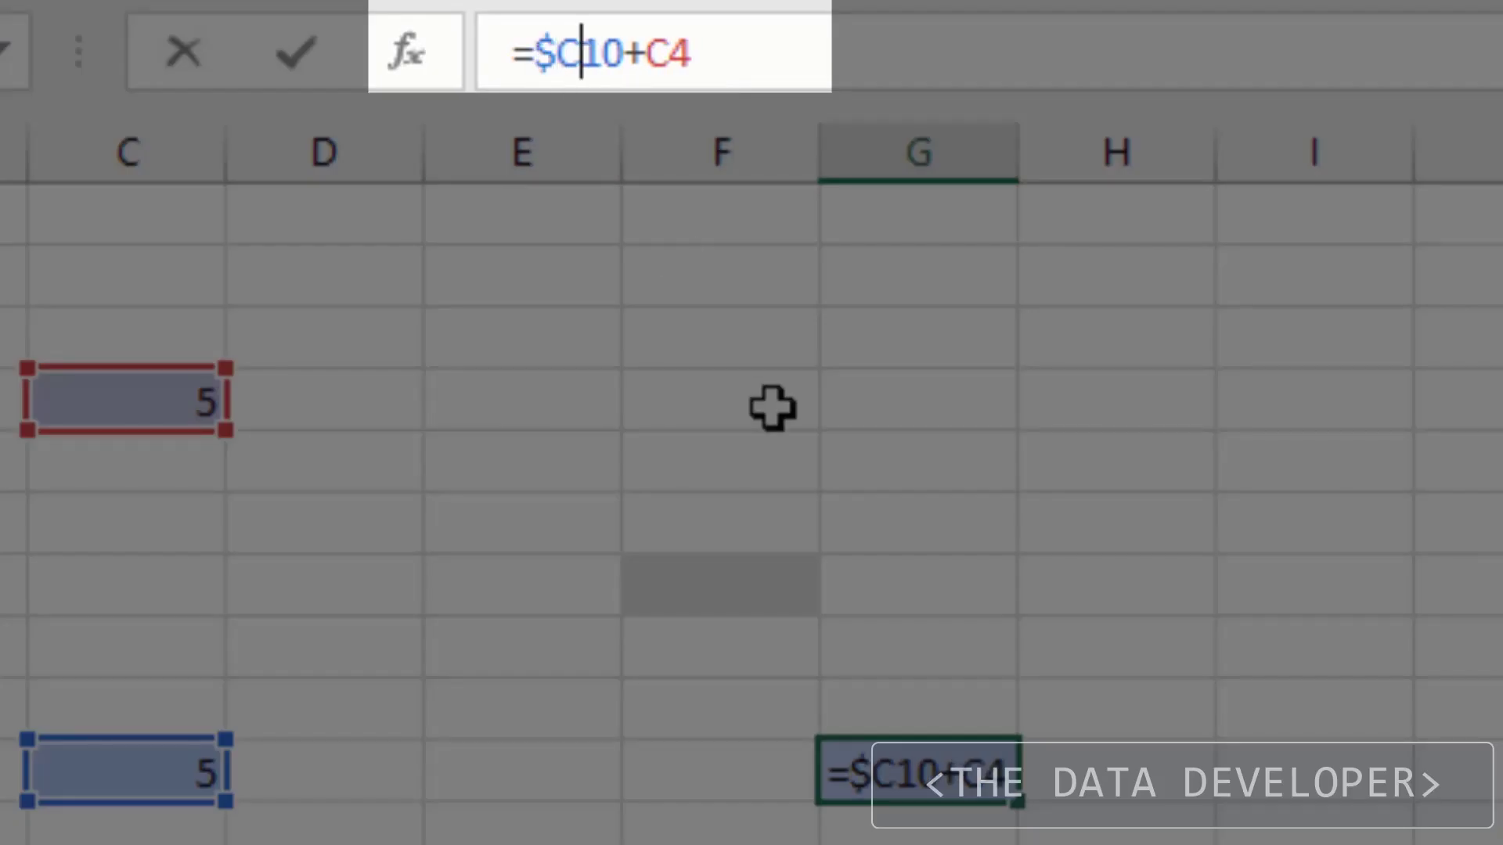
type("$")
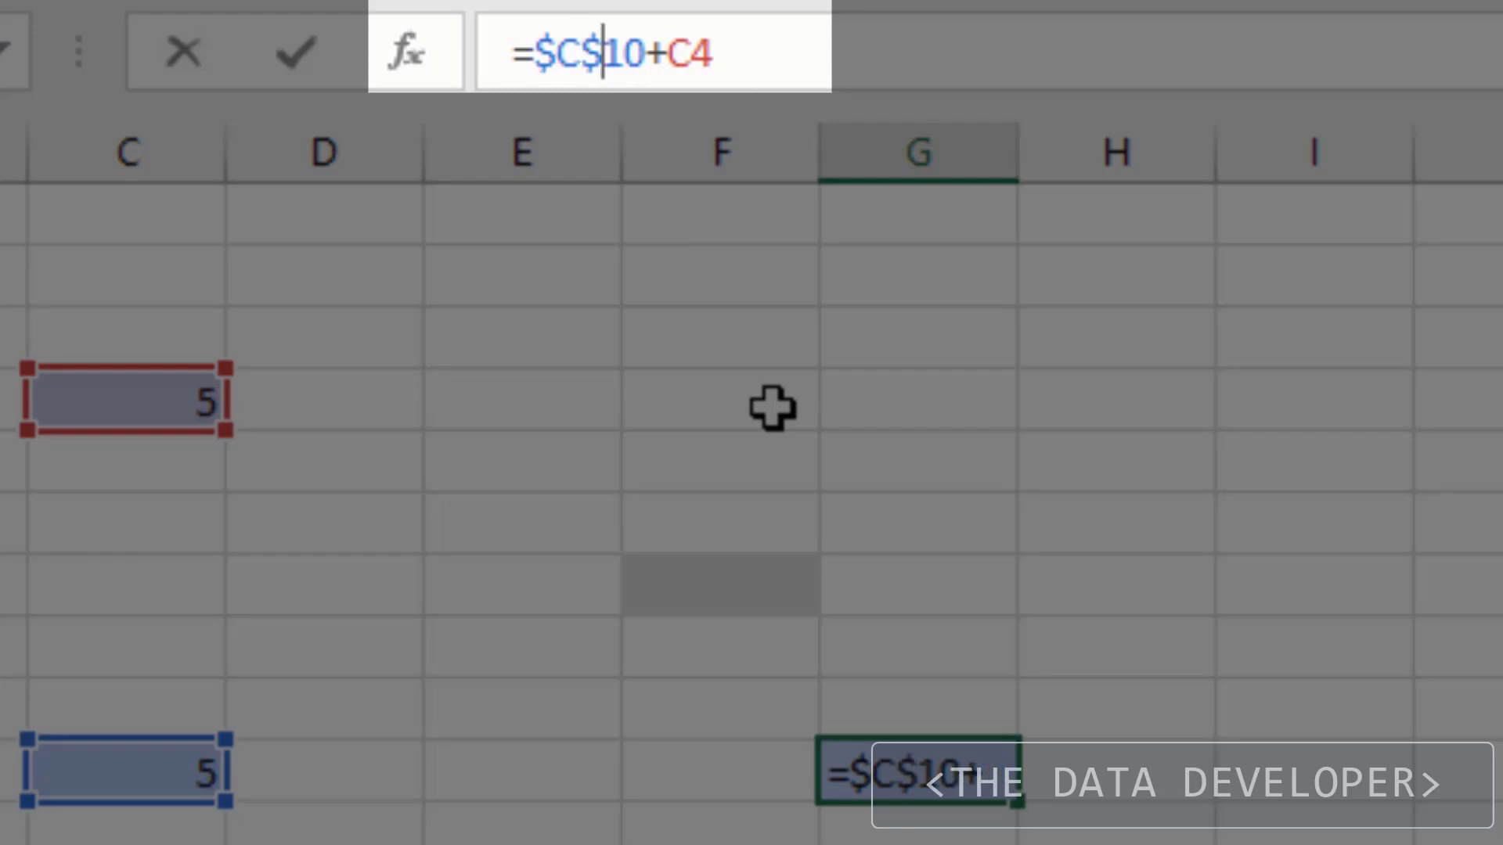
left_click(668, 56)
type("$C")
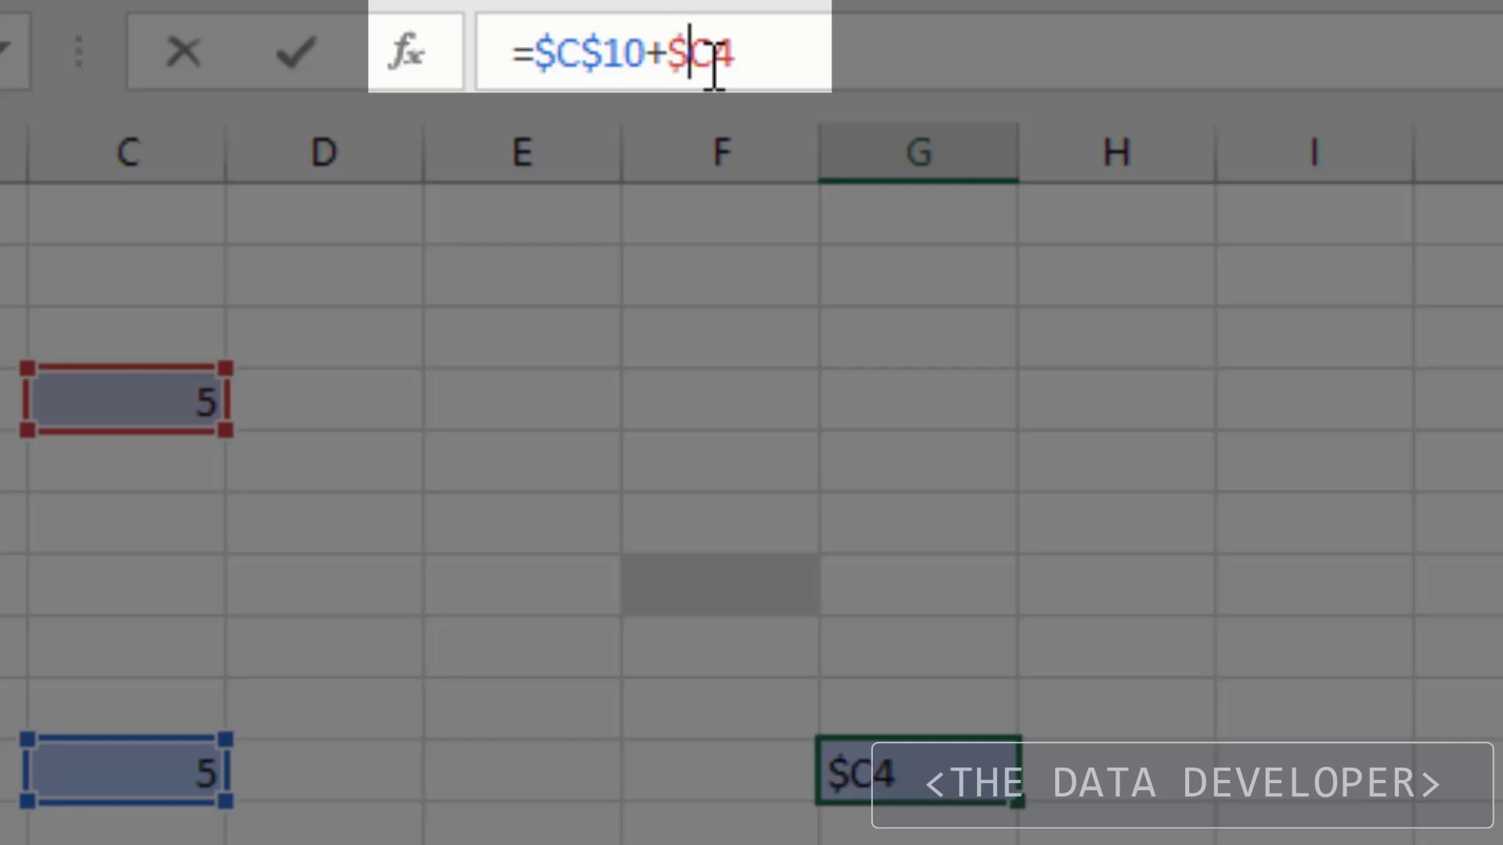
type("$")
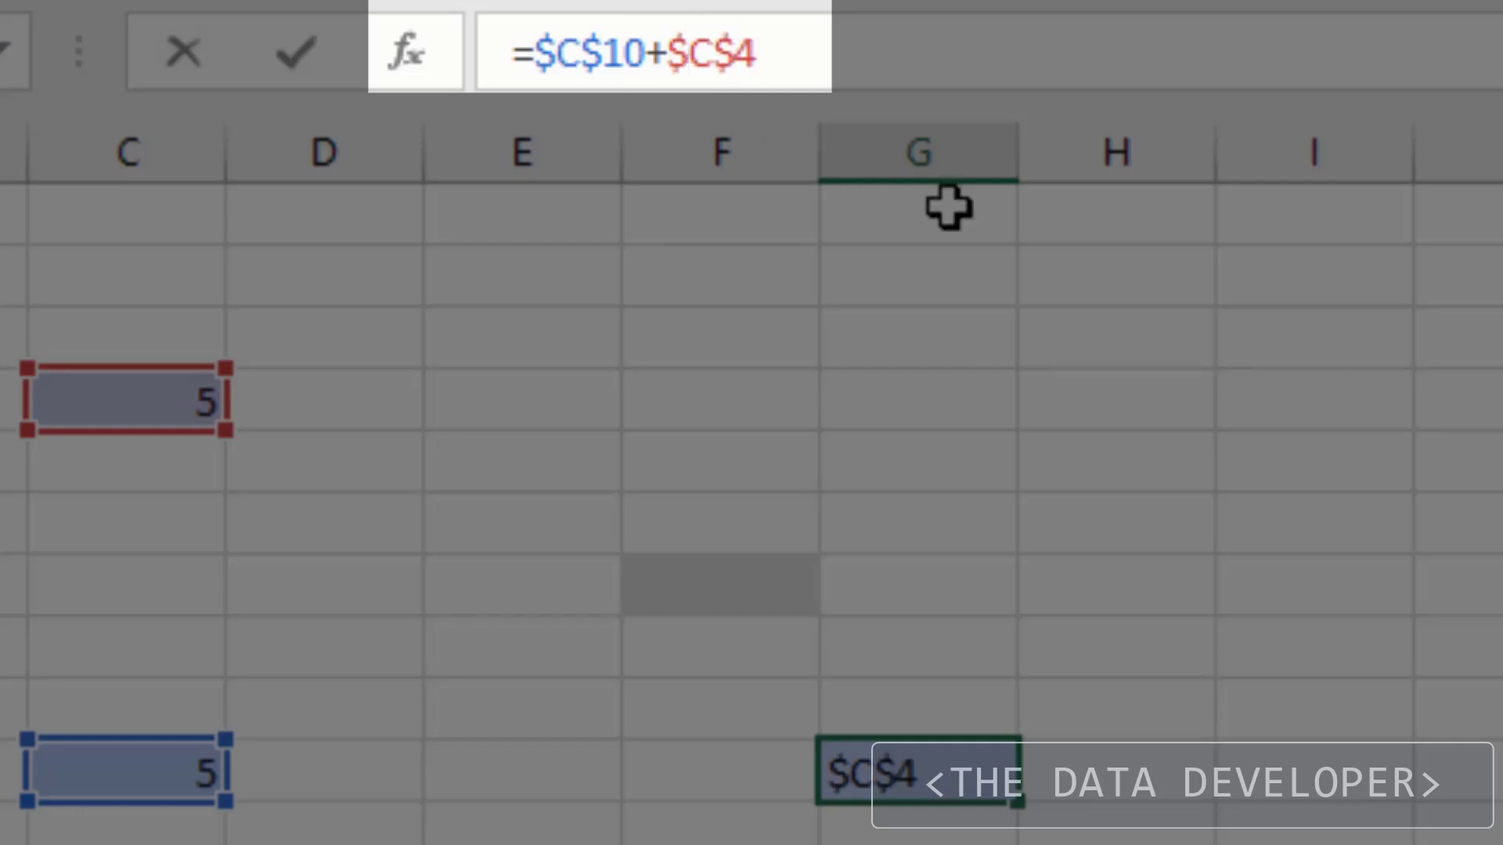
key("ctrl+Return")
key("Return")
Copy the absolute formula to a column J cell, confirm identical references, then move it back to column G
key("Up")
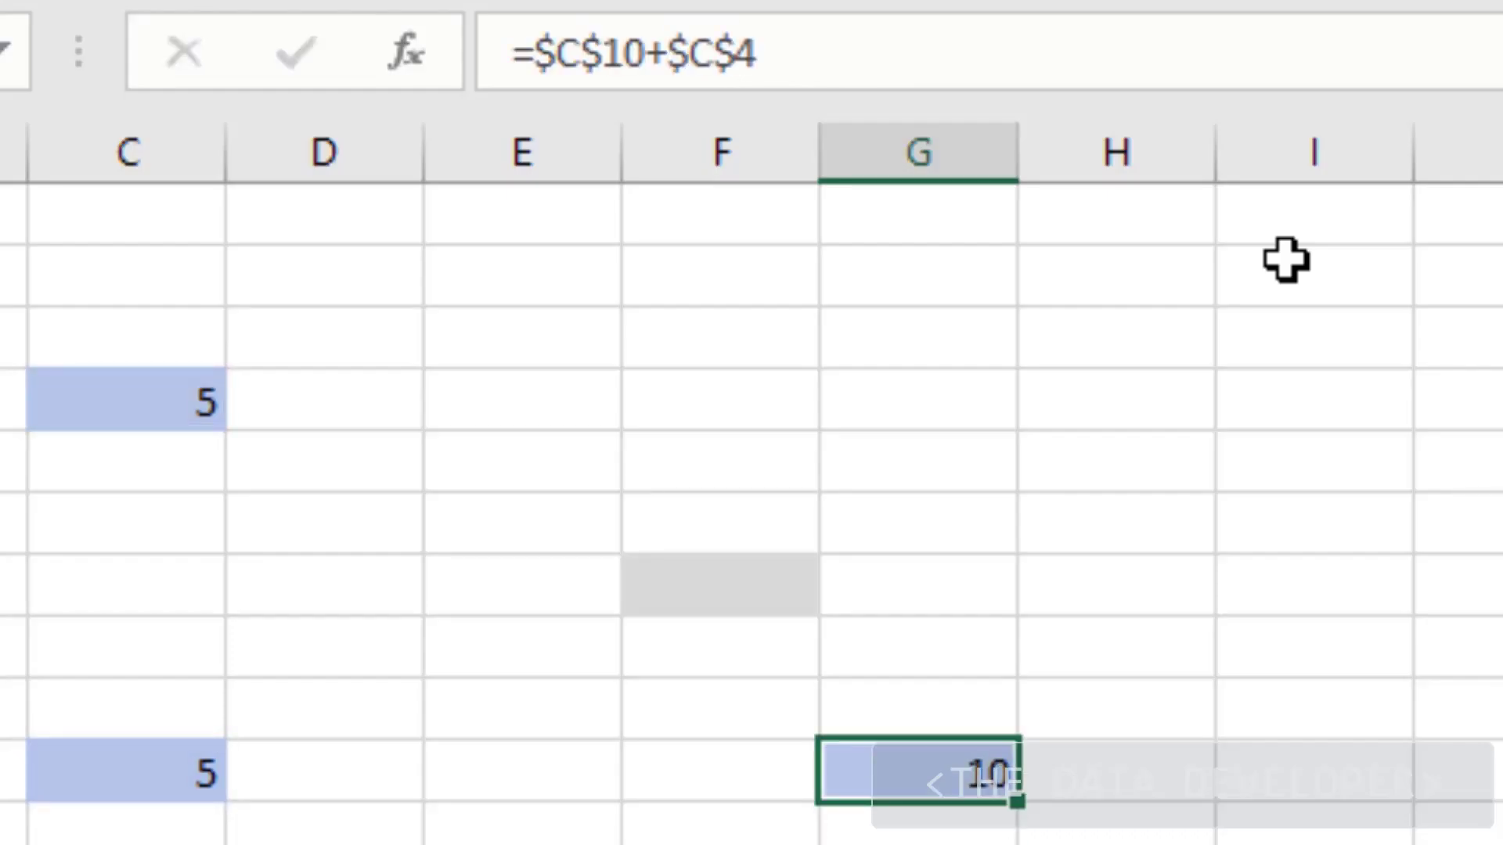
key("ctrl+c")
left_click(1231, 775)
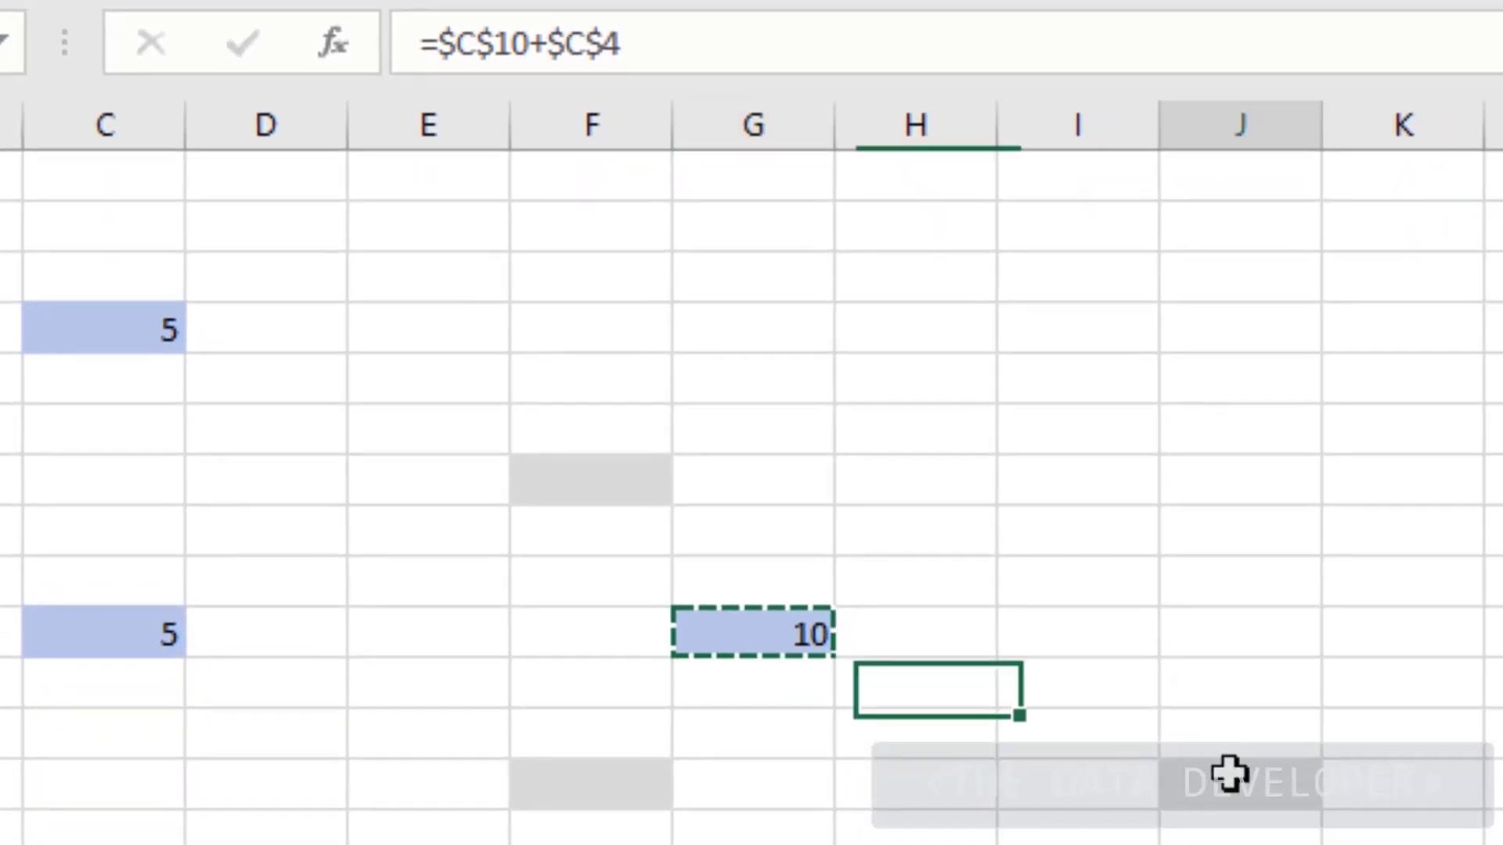
right_click(1233, 776)
key("ctrl+v")
key("Left")
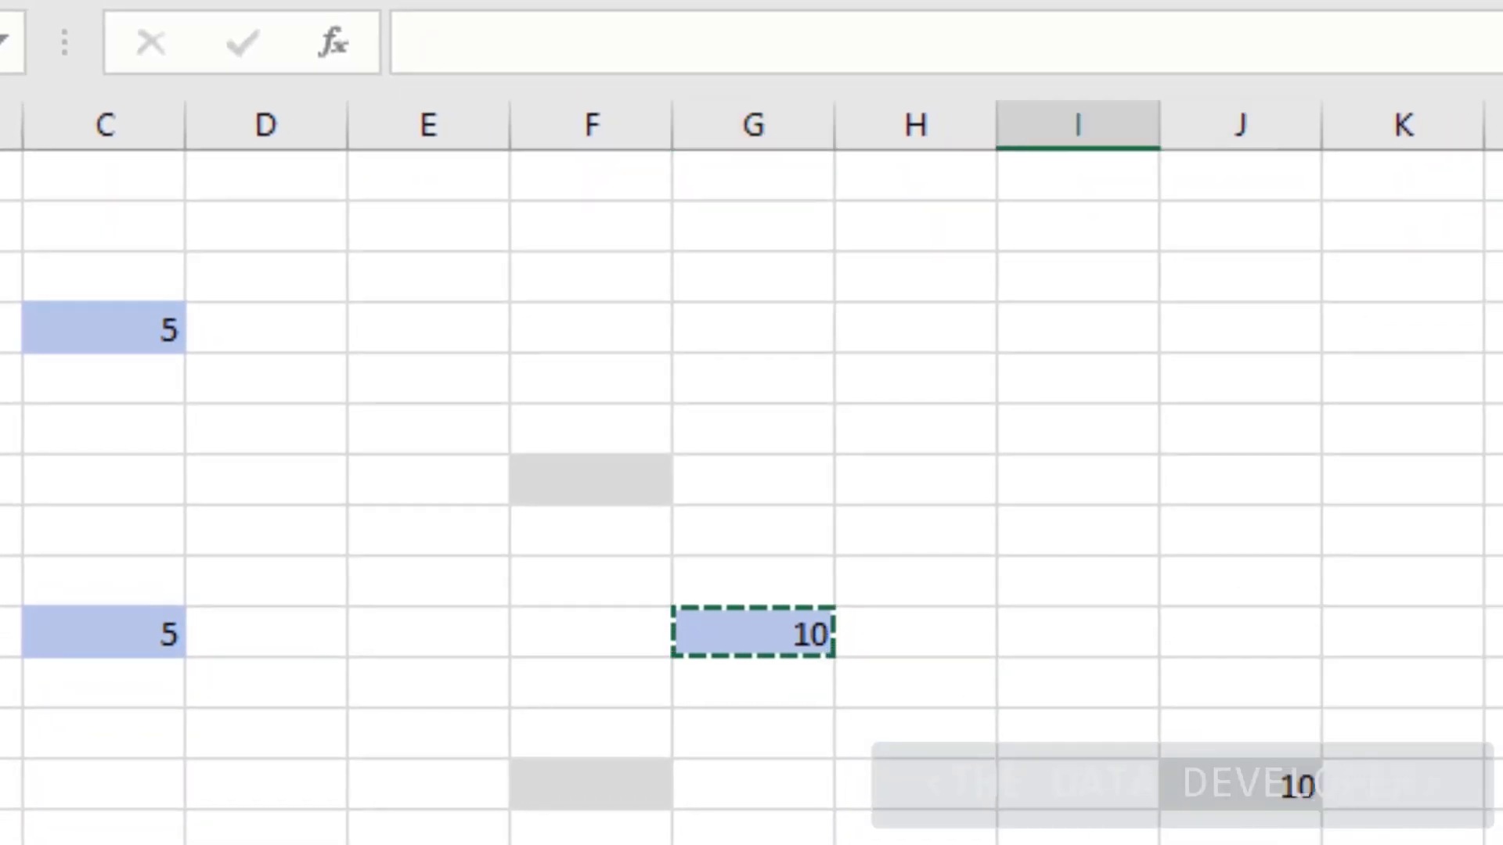
key("Right")
left_click(731, 44)
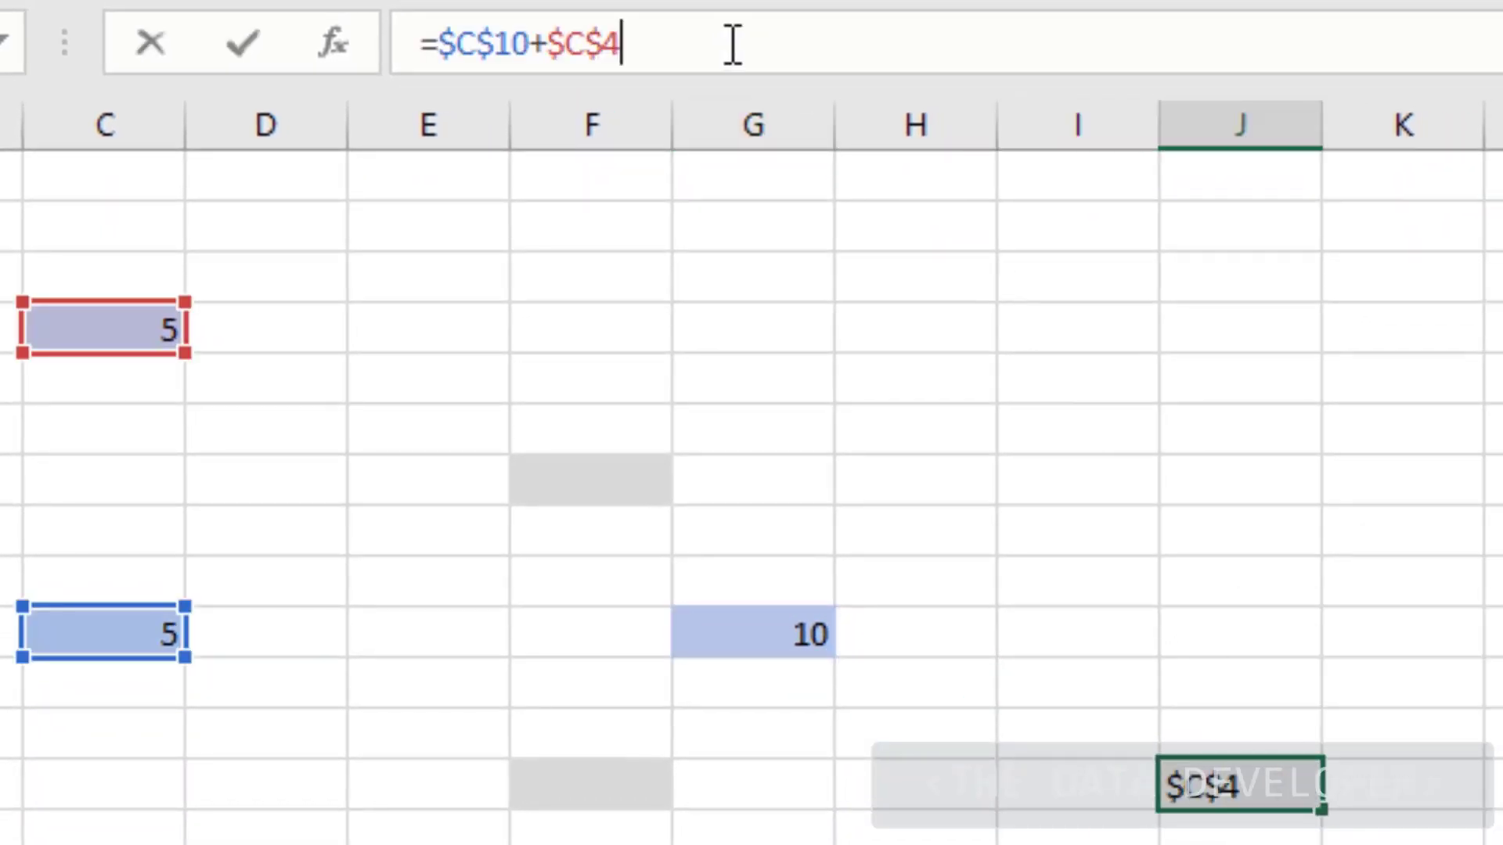
left_click(1143, 580)
left_click(1288, 781)
left_click_drag(1288, 780, 810, 639)
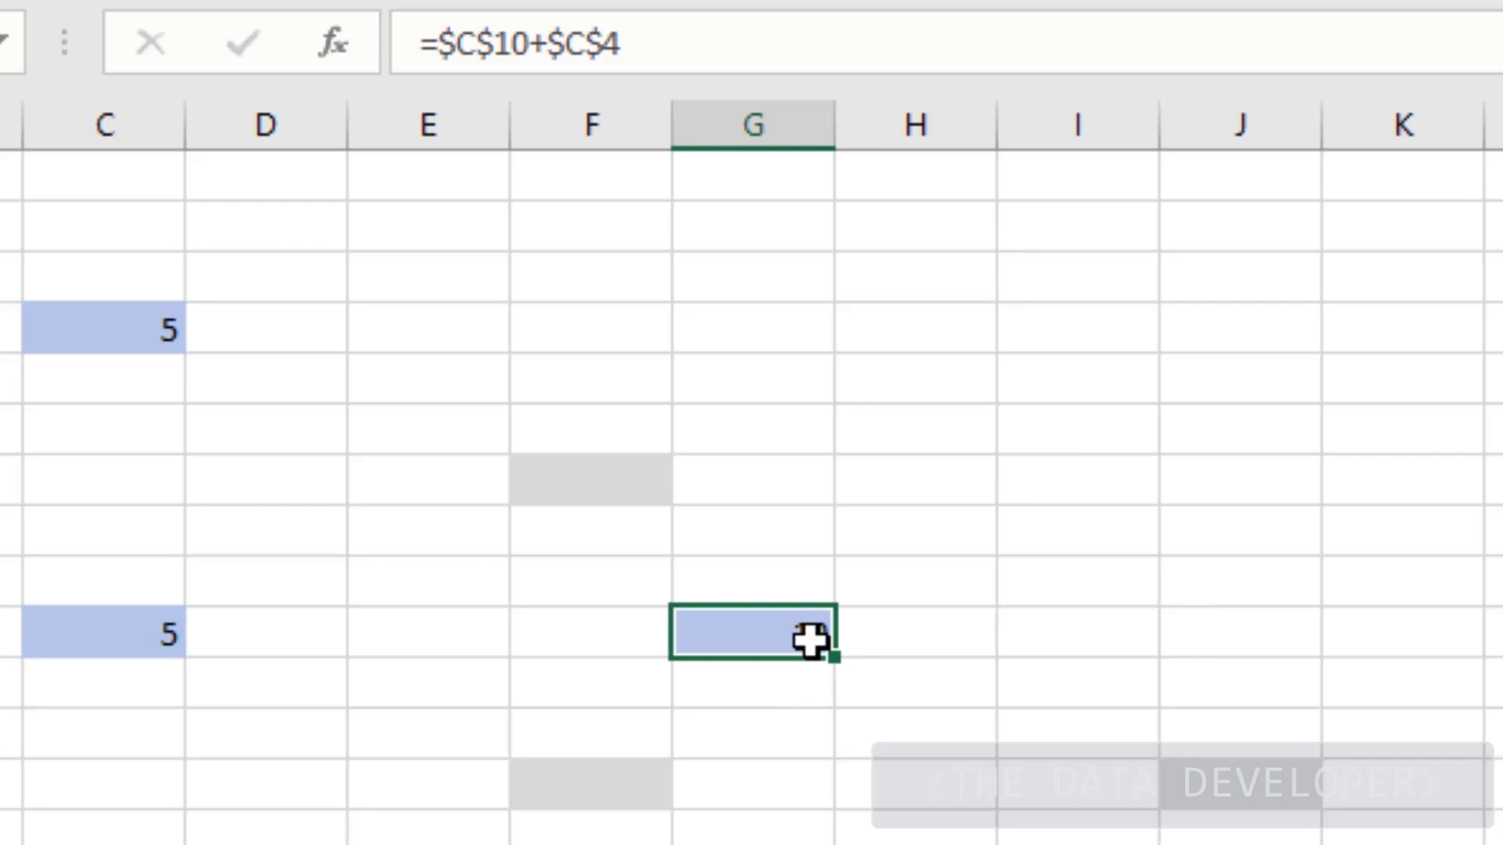
Replace the column G formula with =C10+C4
key("Delete")
type("=")
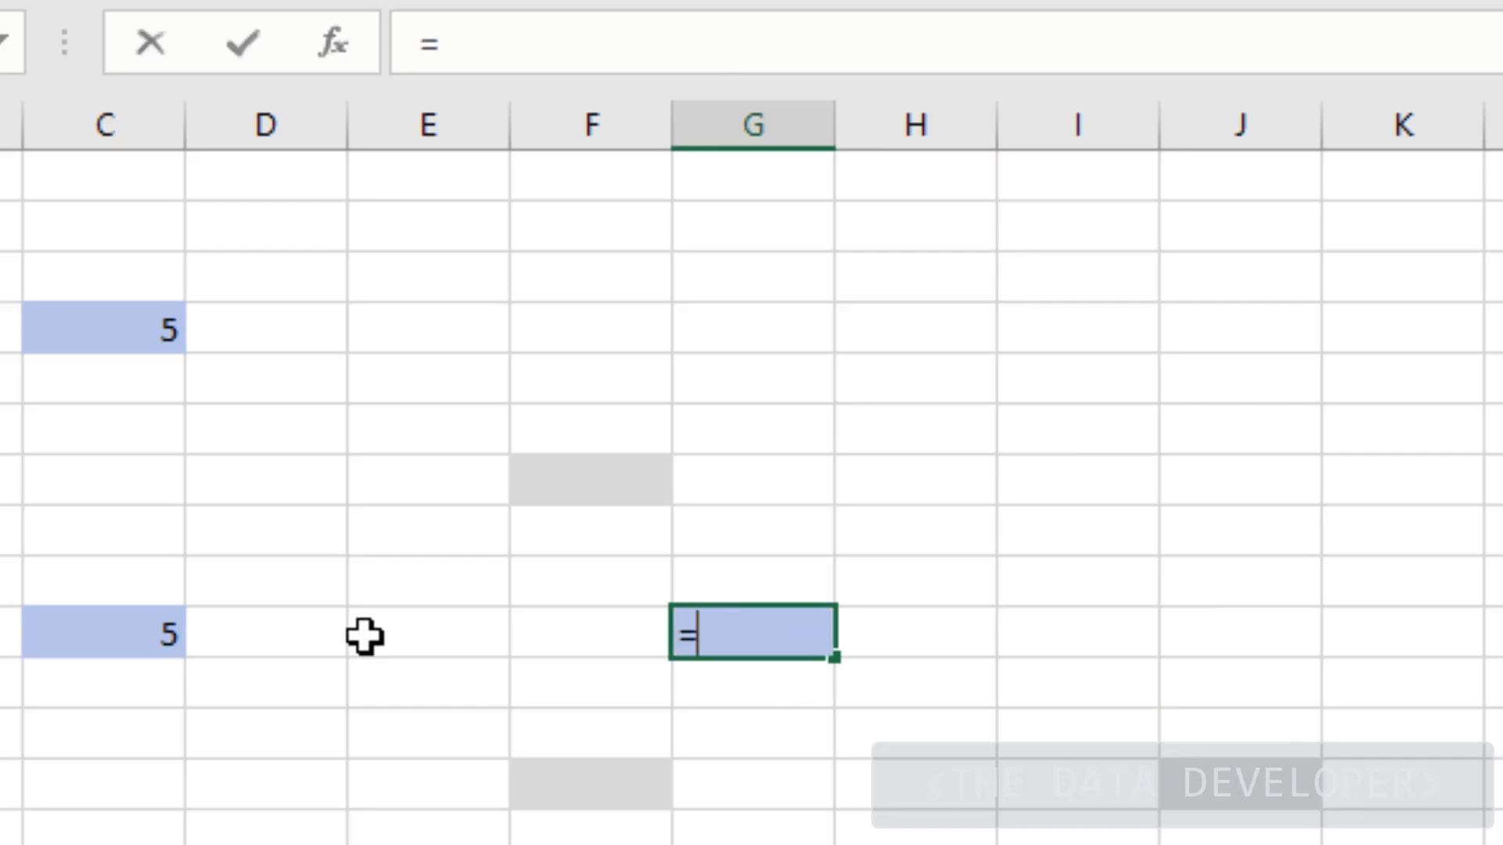
left_click(115, 641)
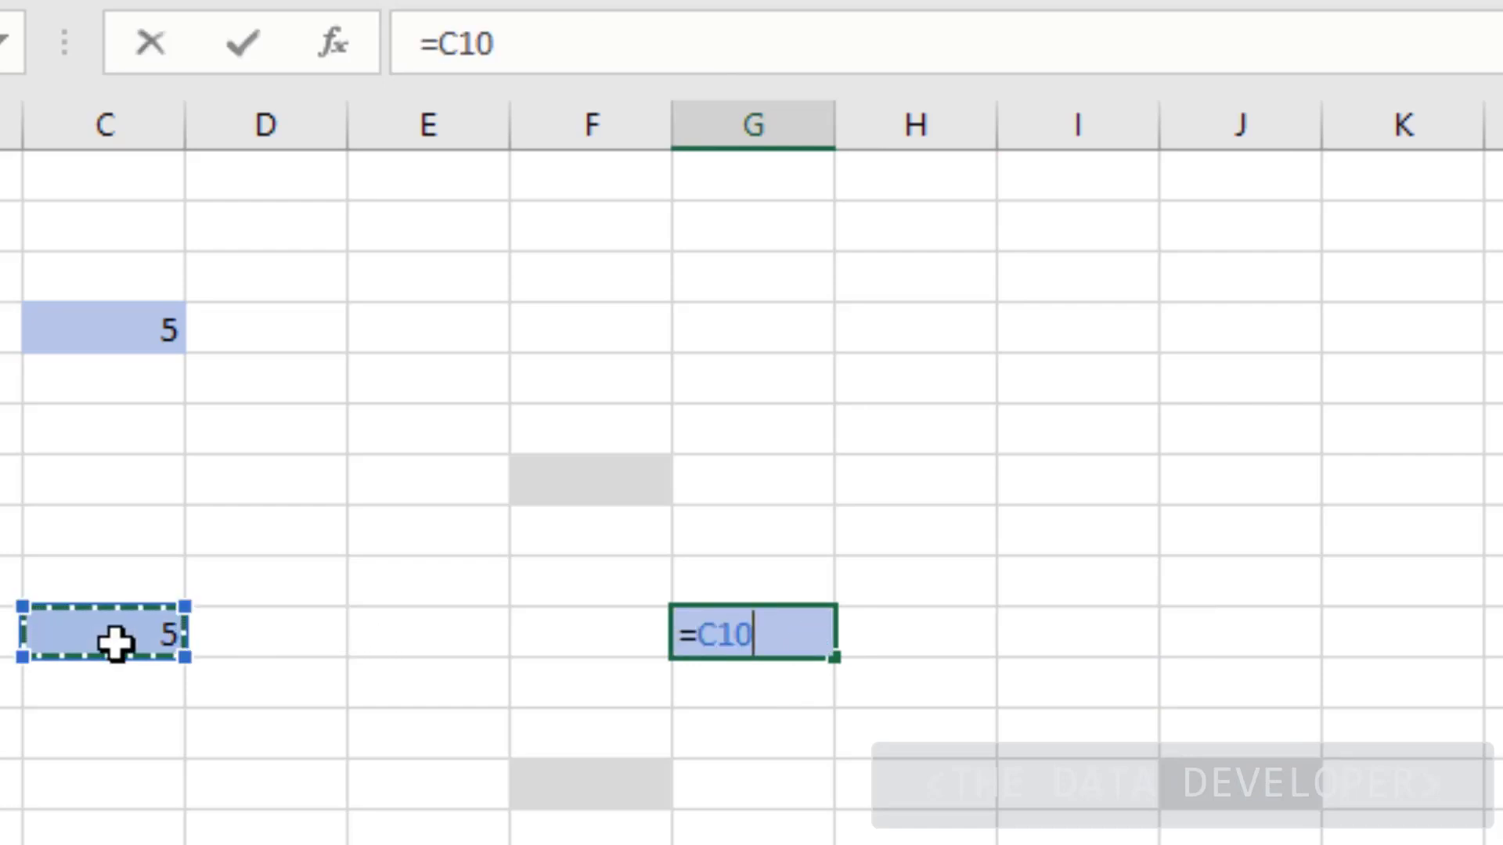
type("+")
left_click(109, 313)
key("Return")
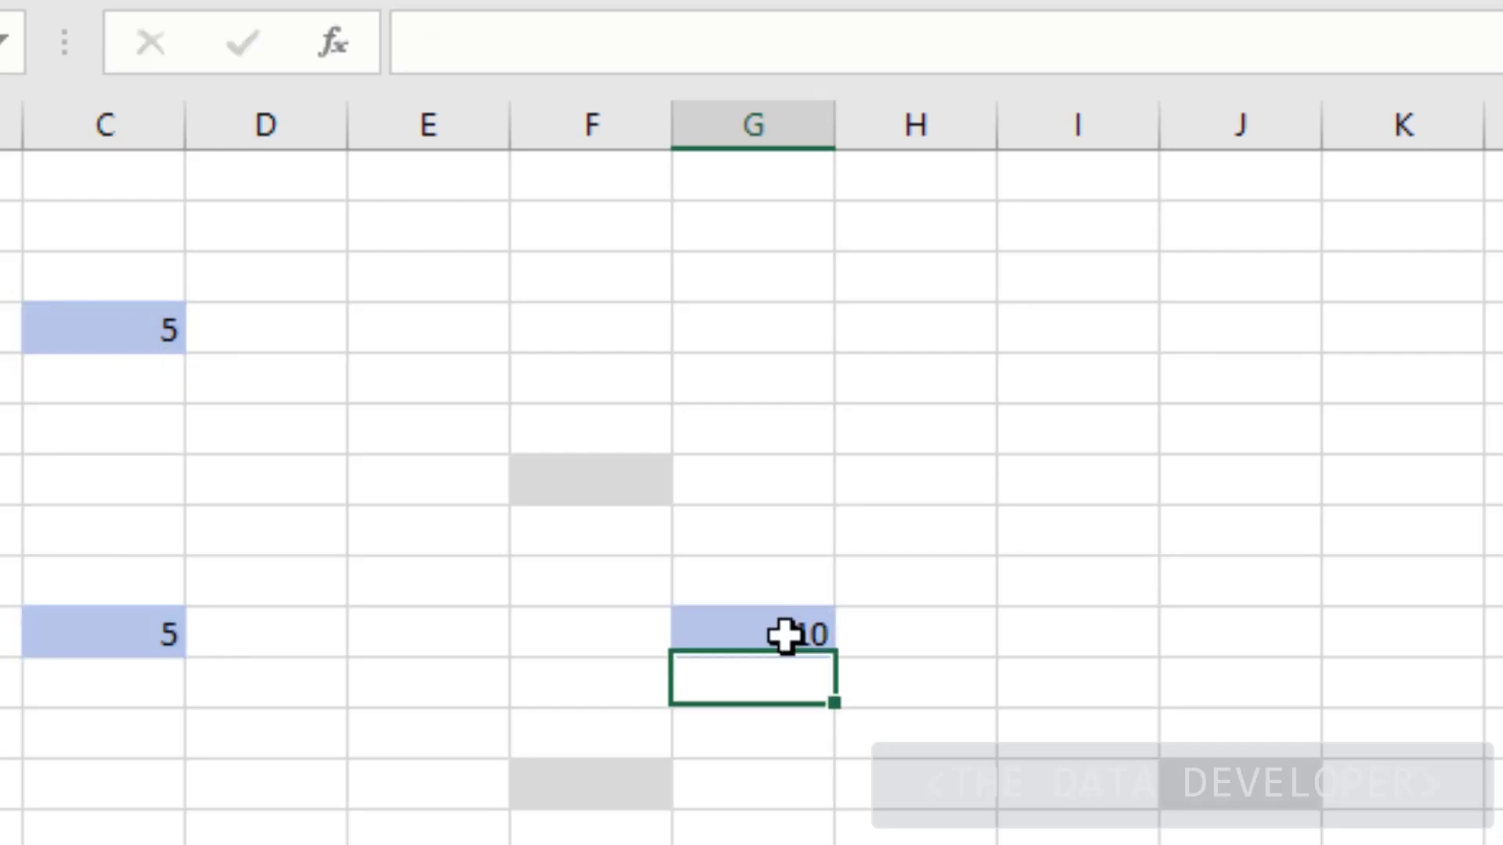
Use F4 on both references to turn the formula into =$C$10+$C$4
left_click(782, 632)
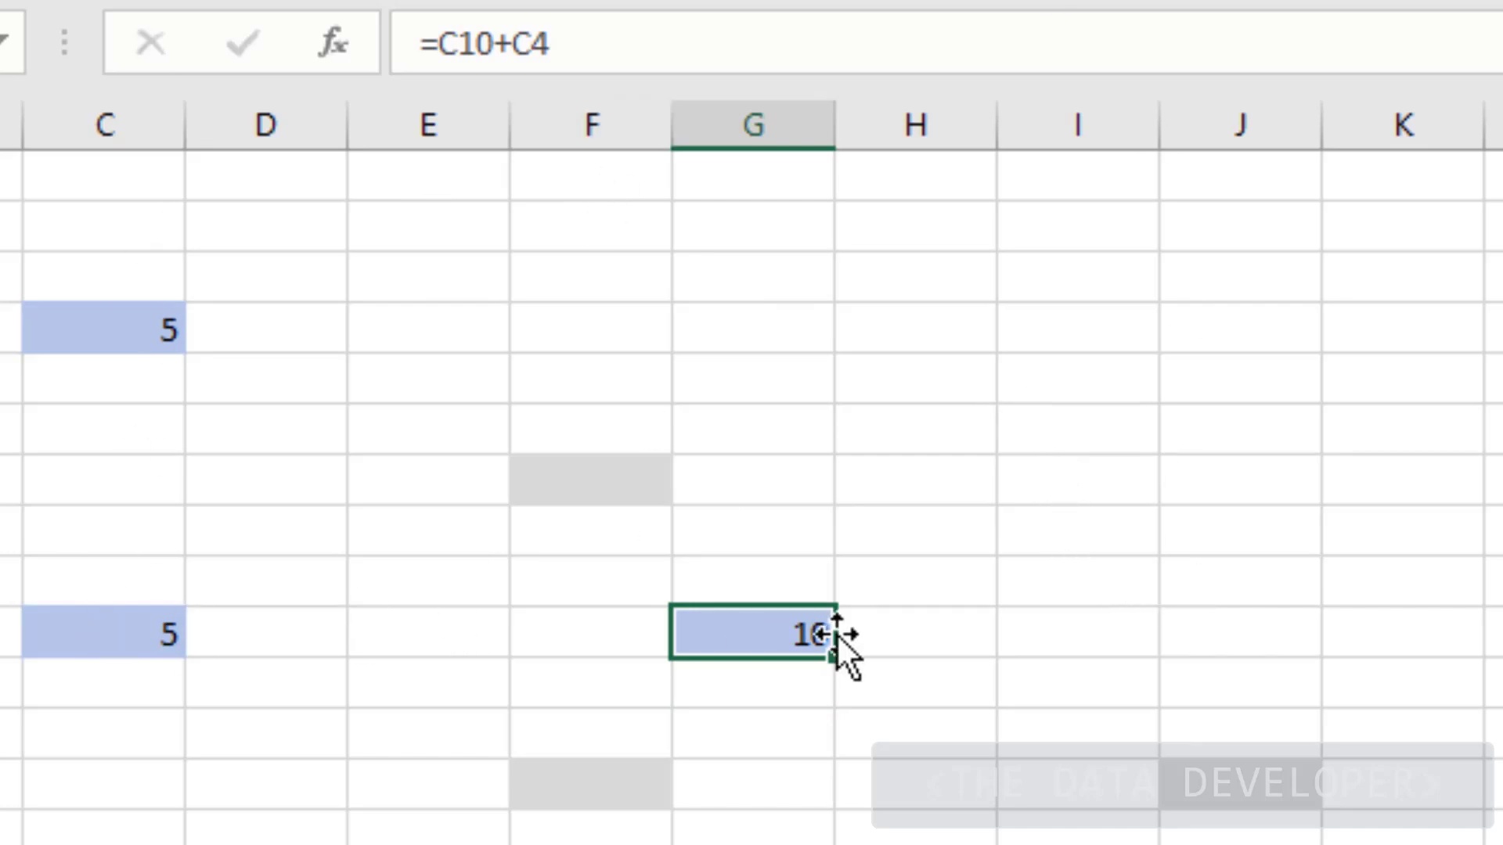
key("Down")
key("Down")
key("Down")
key("Up")
key("Up")
key("Up")
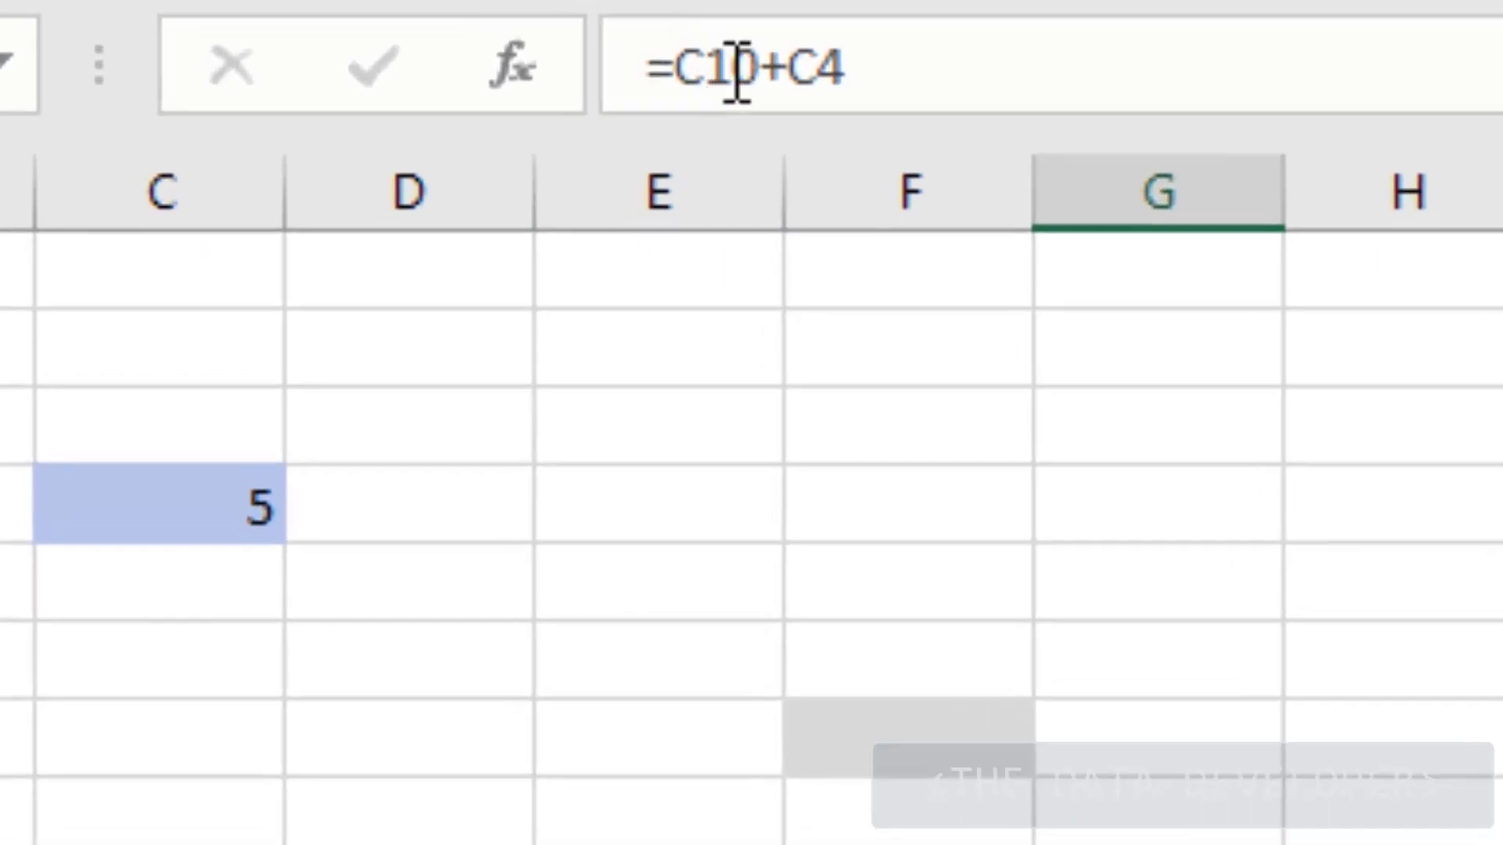
left_click(780, 69)
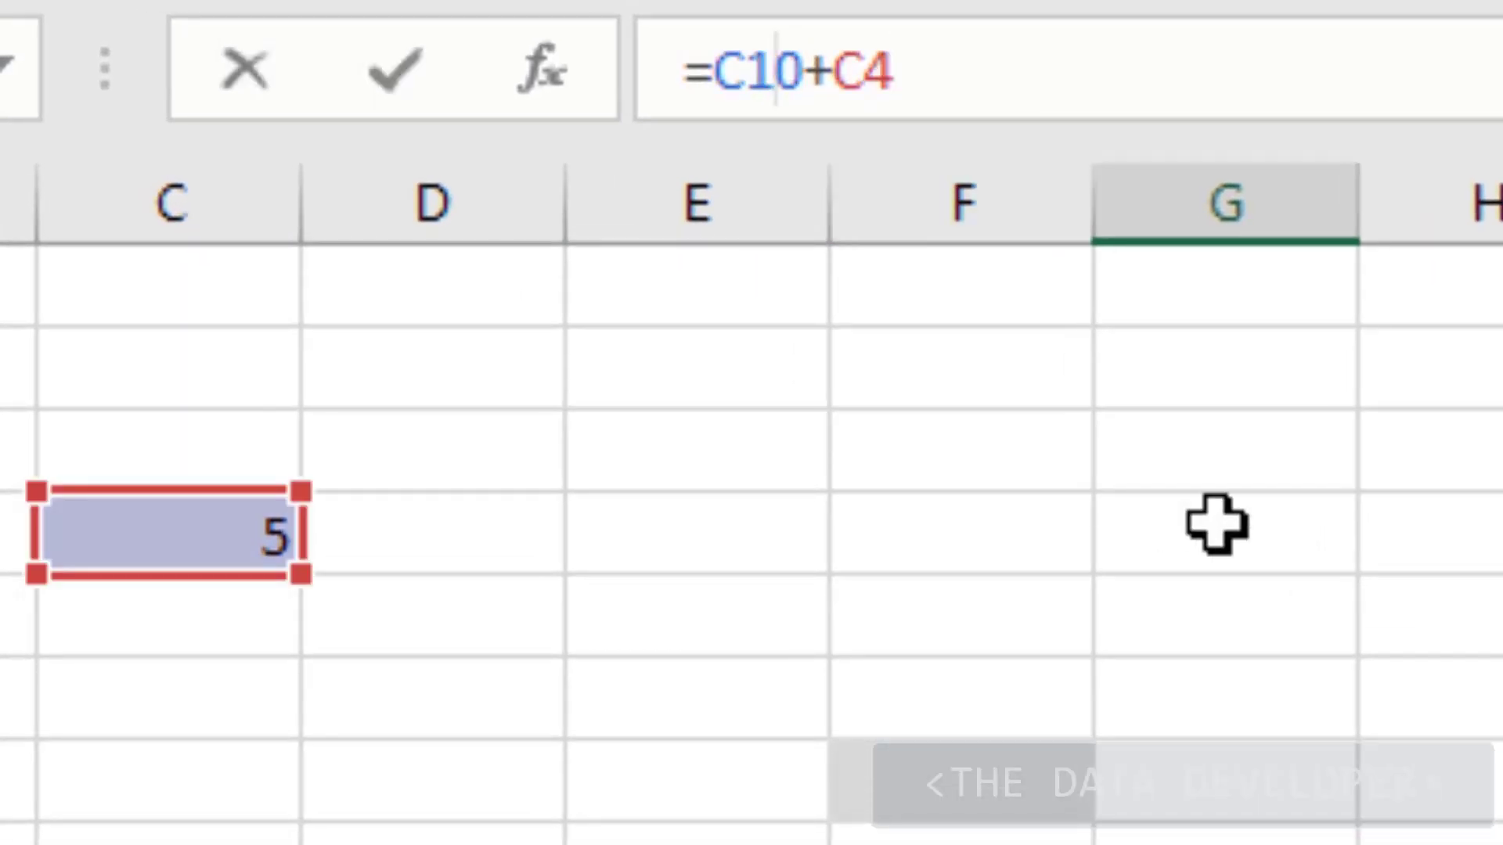
key("F4")
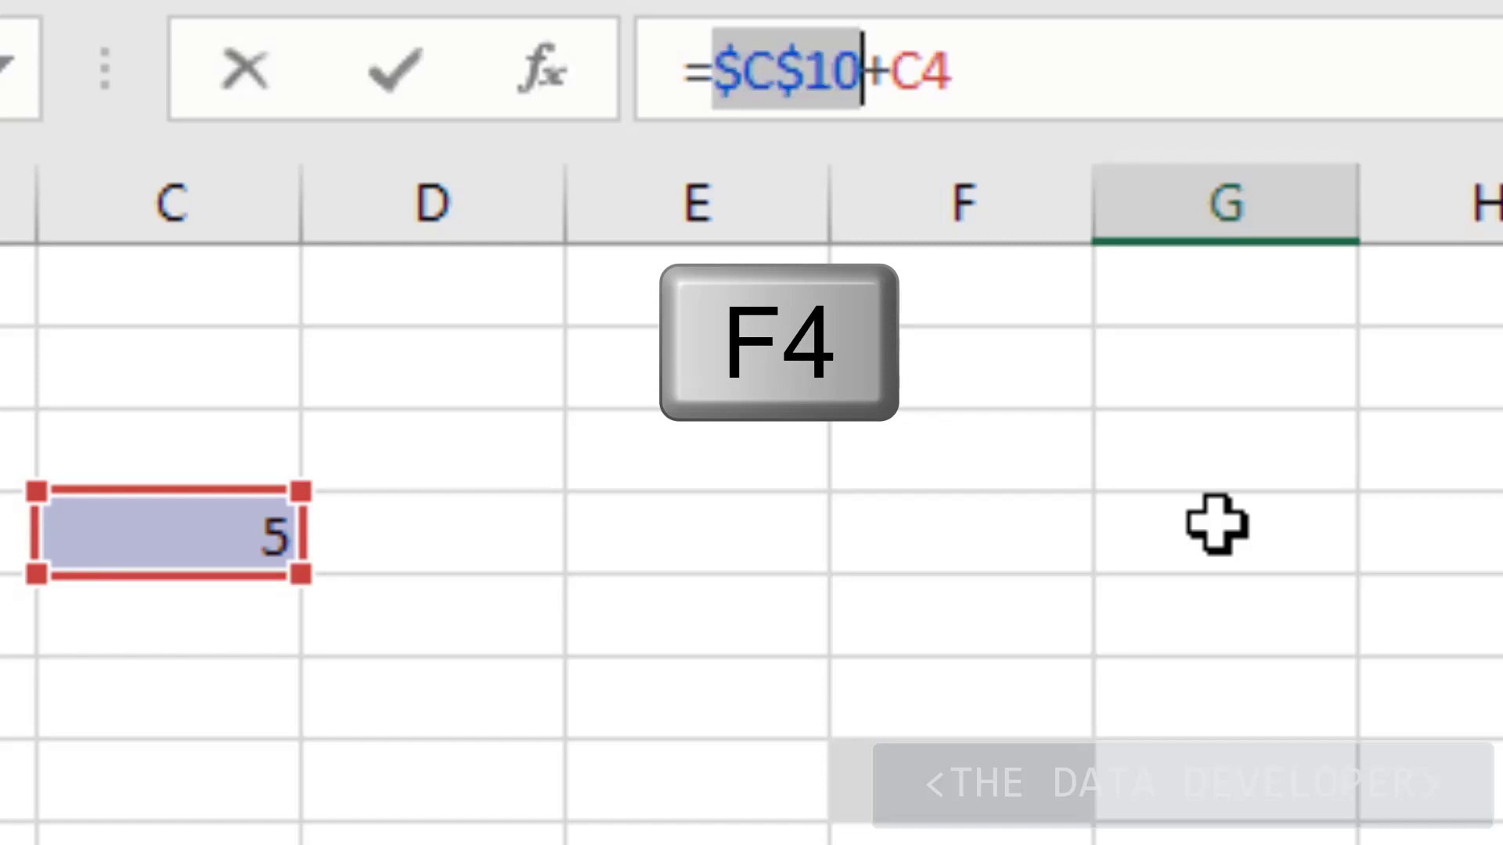
left_click(940, 88)
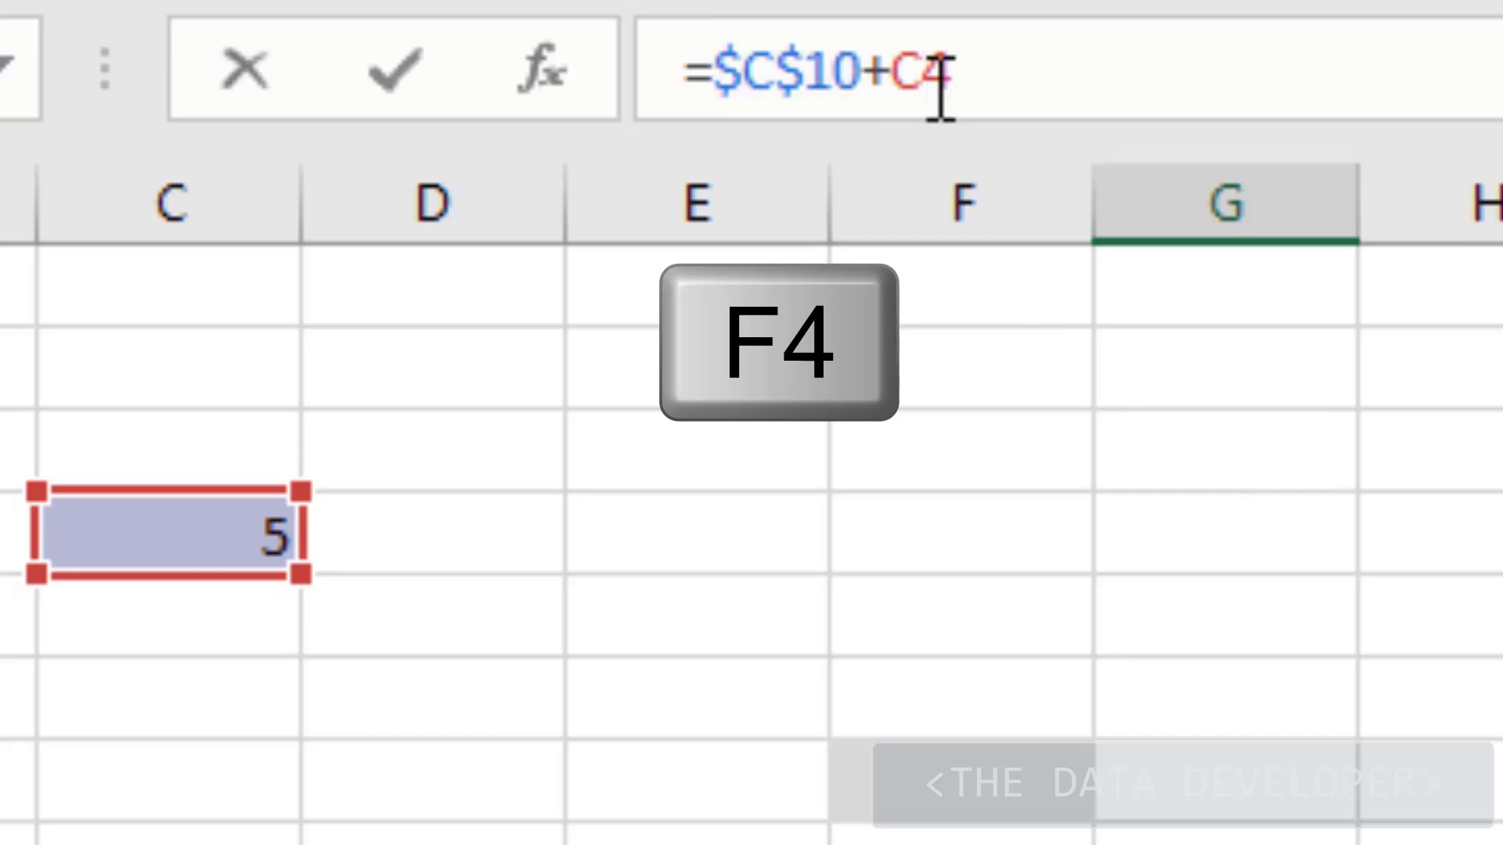
key("F4")
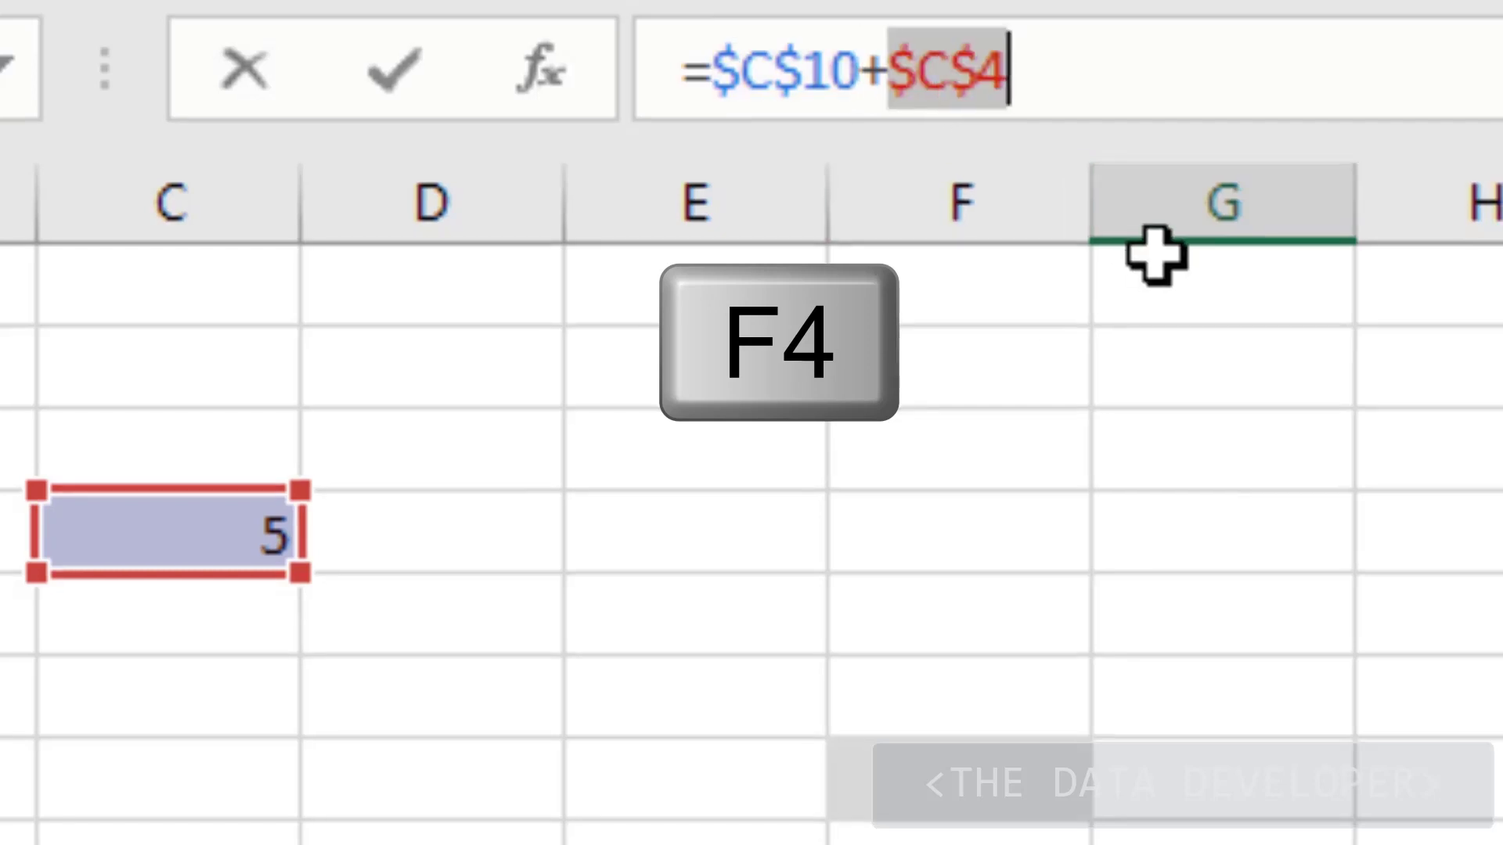
key("Return")
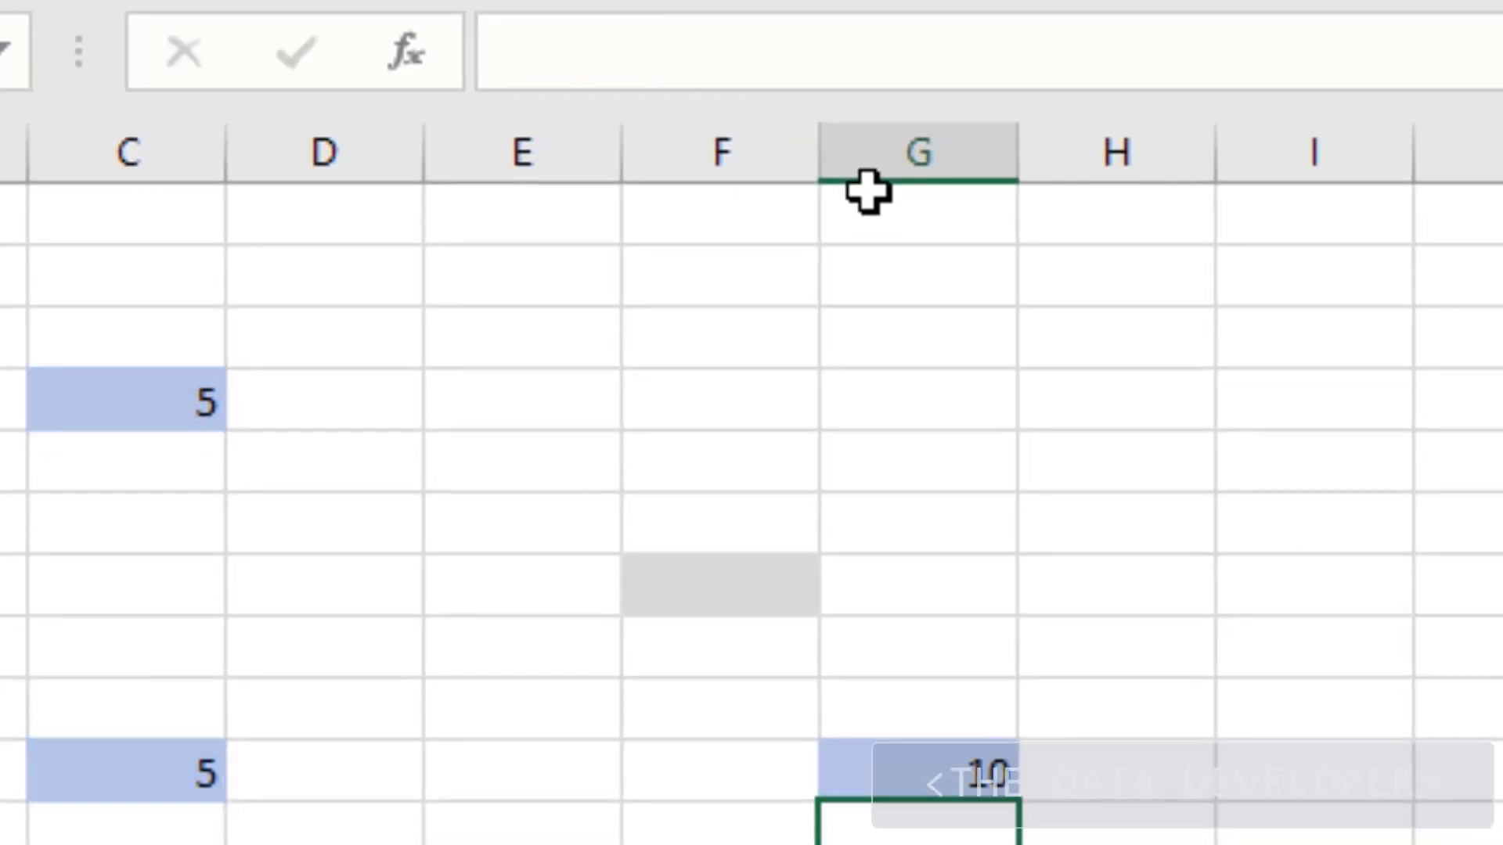
Paste the =$C$10+$C$4 formula into a column J cell, showing it stays unchanged
left_click(964, 759)
key("ctrl+c")
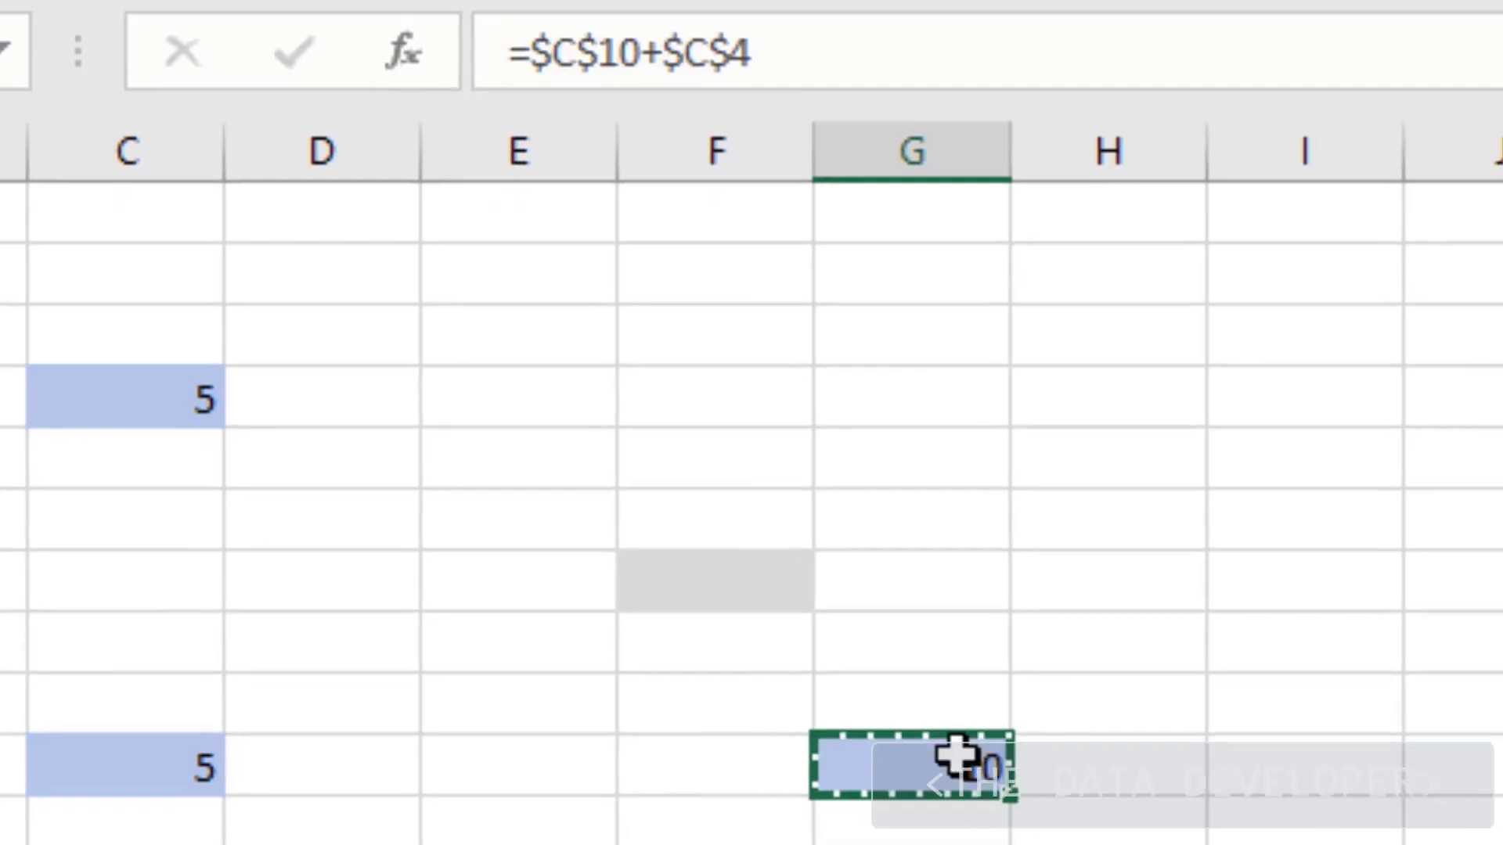
right_click(1215, 756)
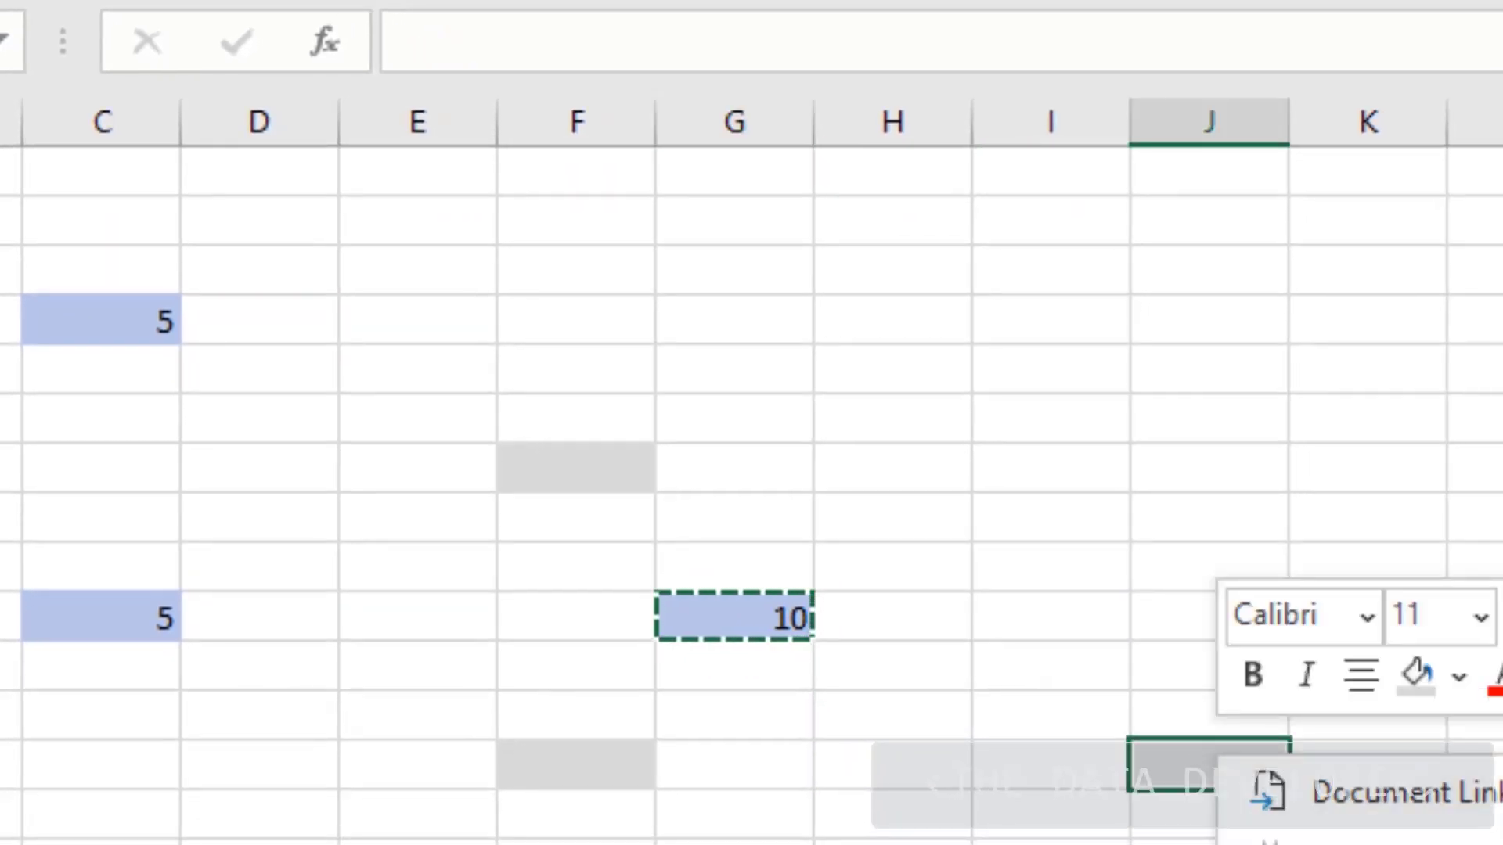
left_click(1456, 844)
left_click(1034, 844)
Delete the formulas in both the column G and column J cells
left_click(763, 599)
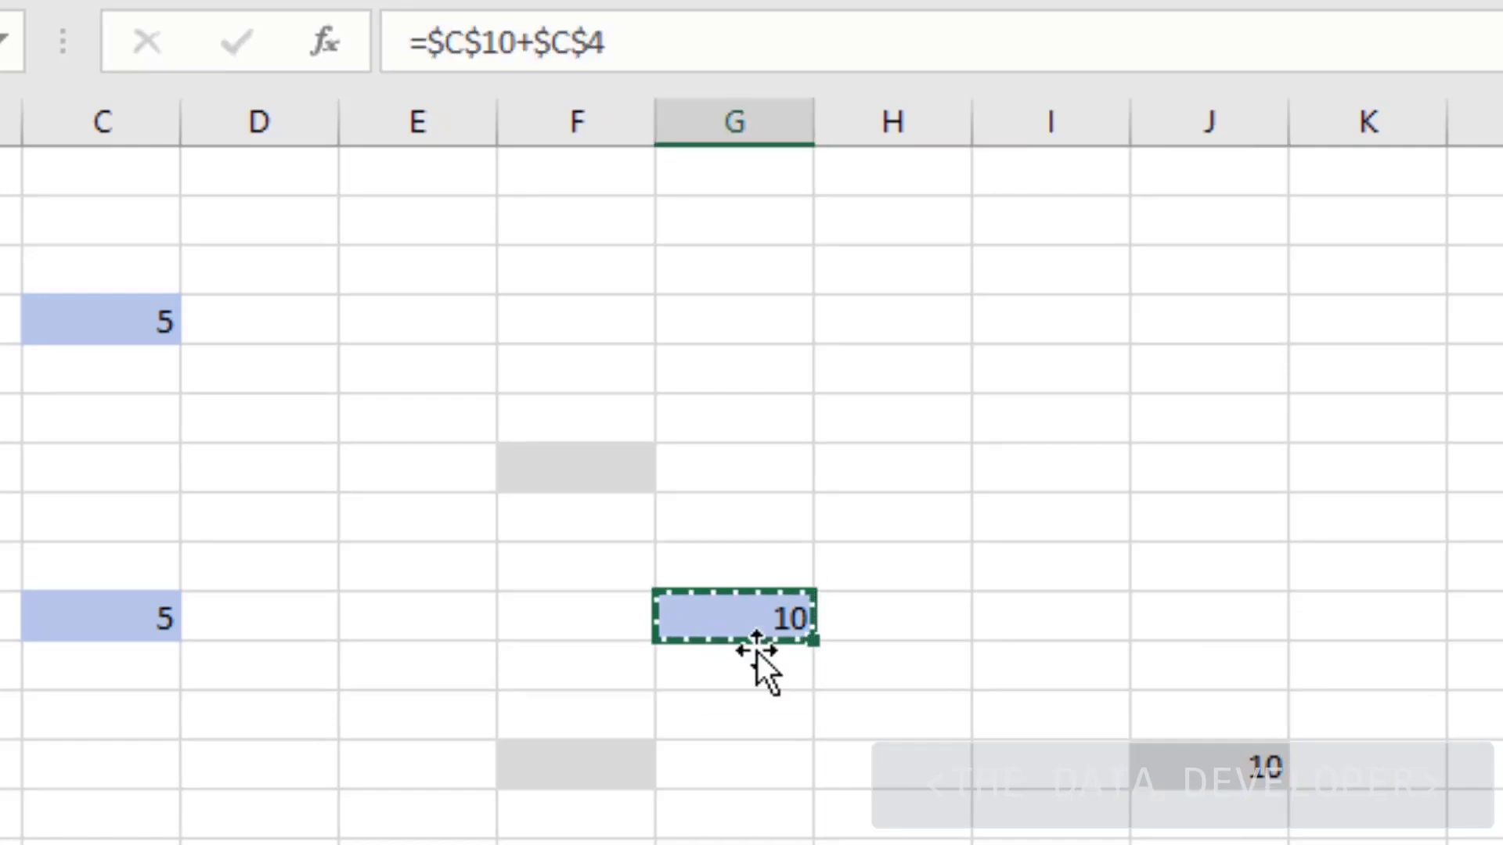
key("Delete")
left_click(822, 762)
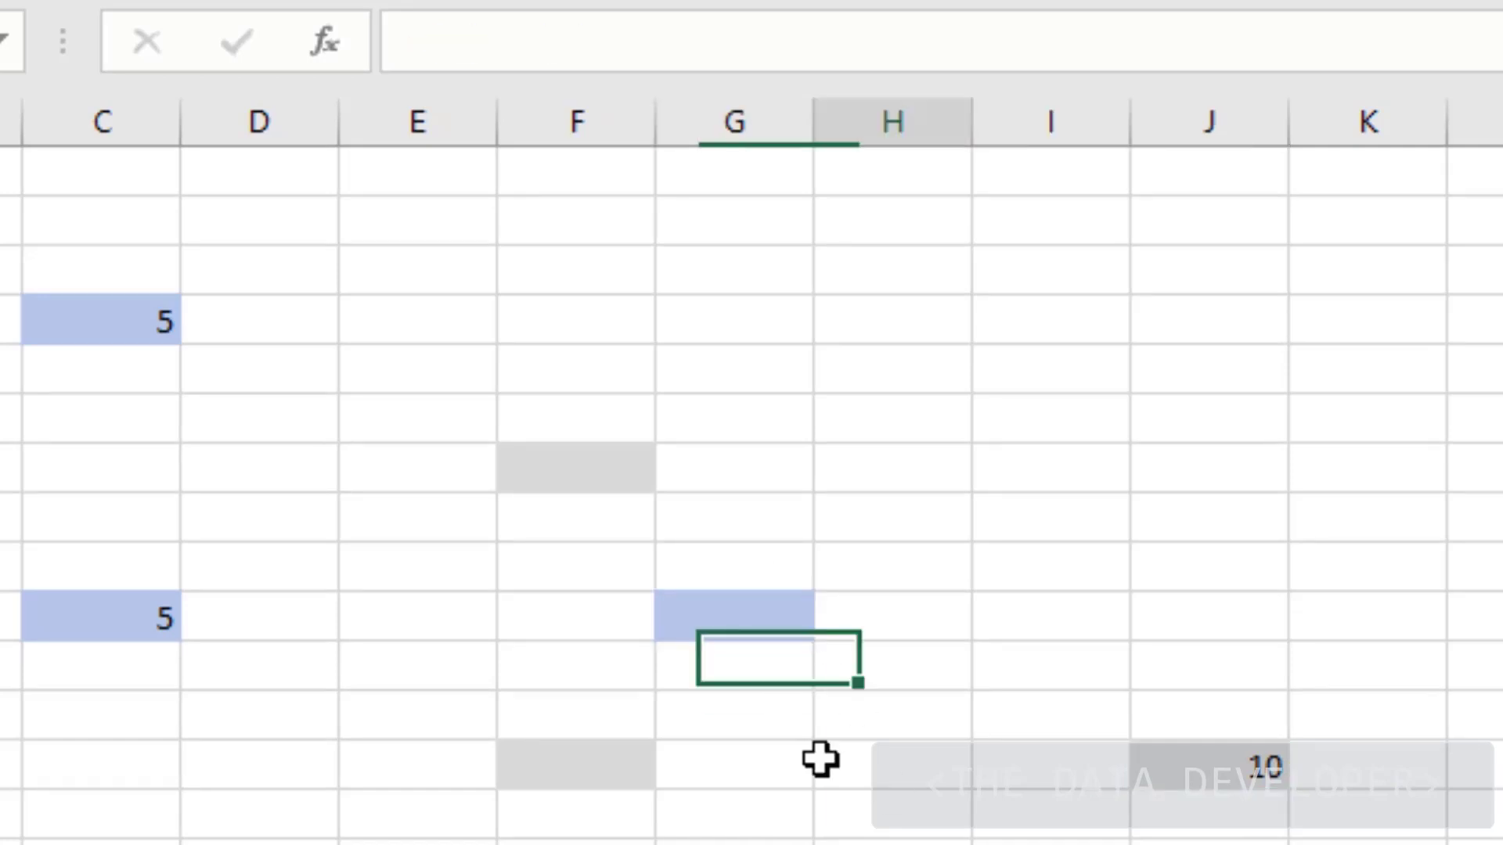
left_click(1208, 772)
key("Delete")
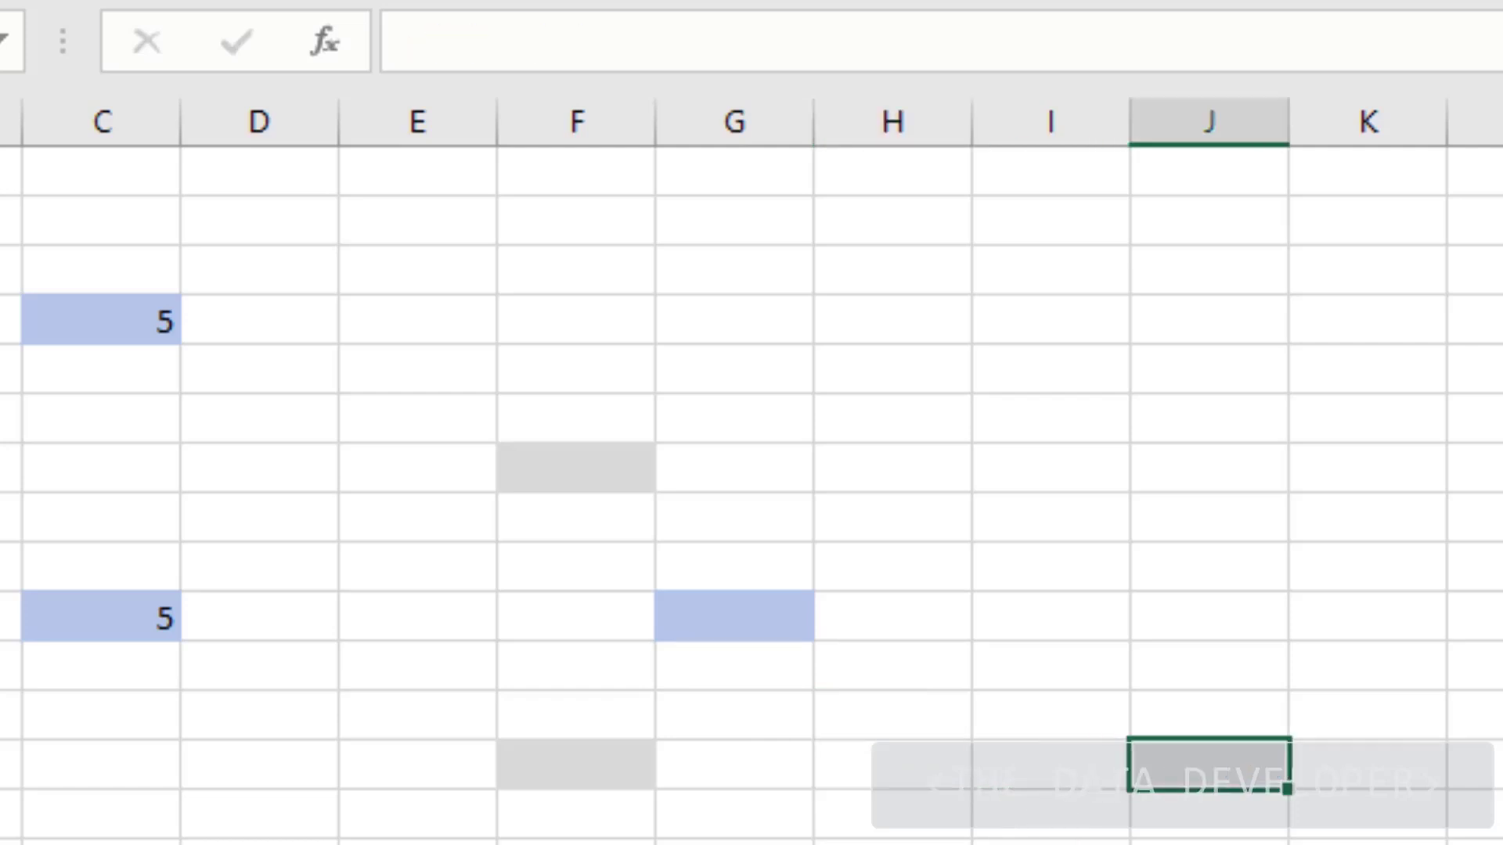
left_click(727, 632)
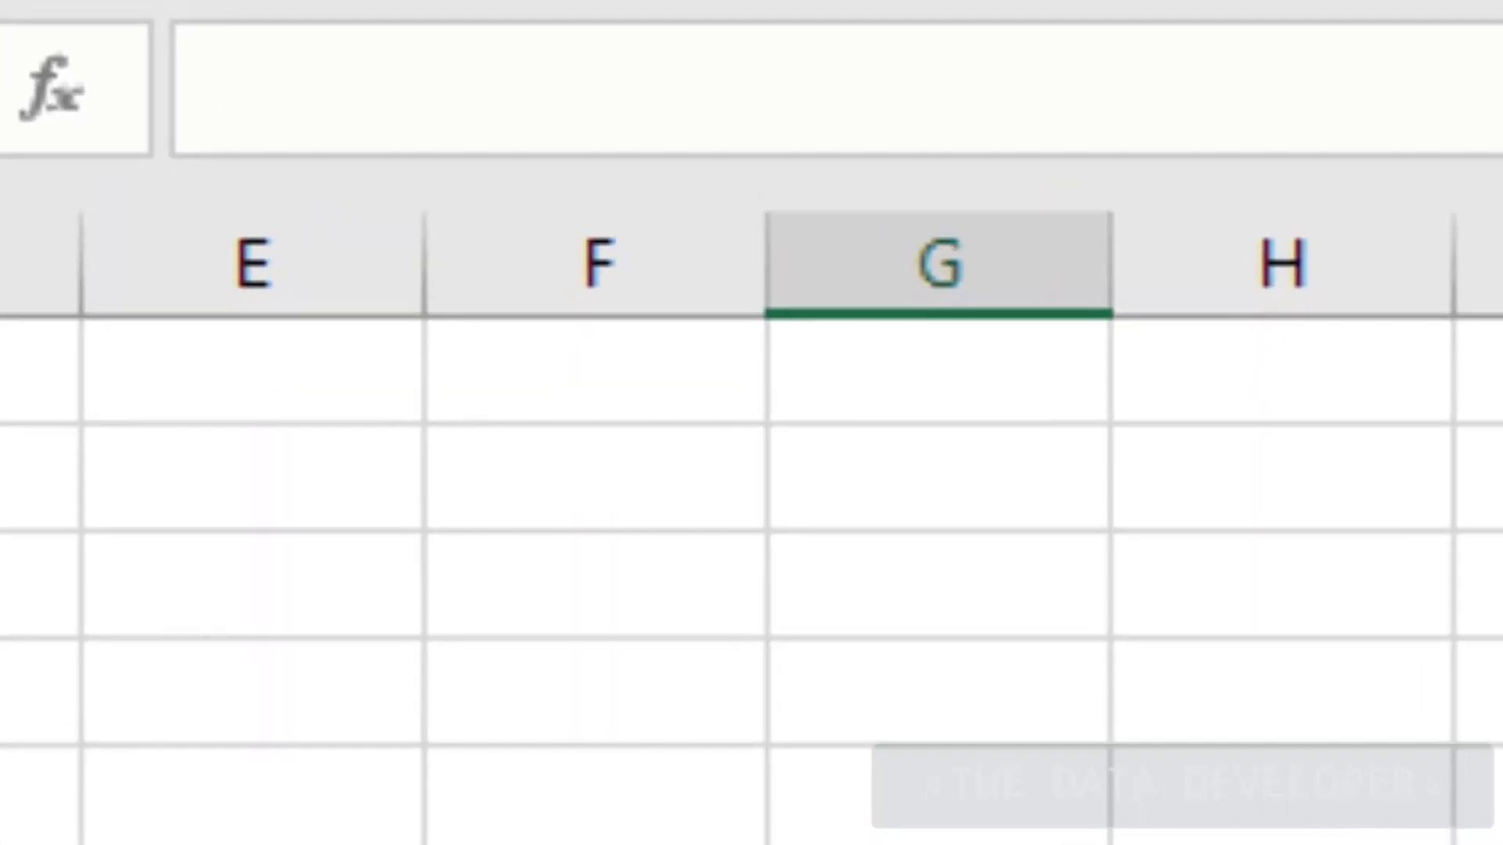
Type =C10+C4 in G10, using F4 to make it =$C$10+$C$4
type("=C10")
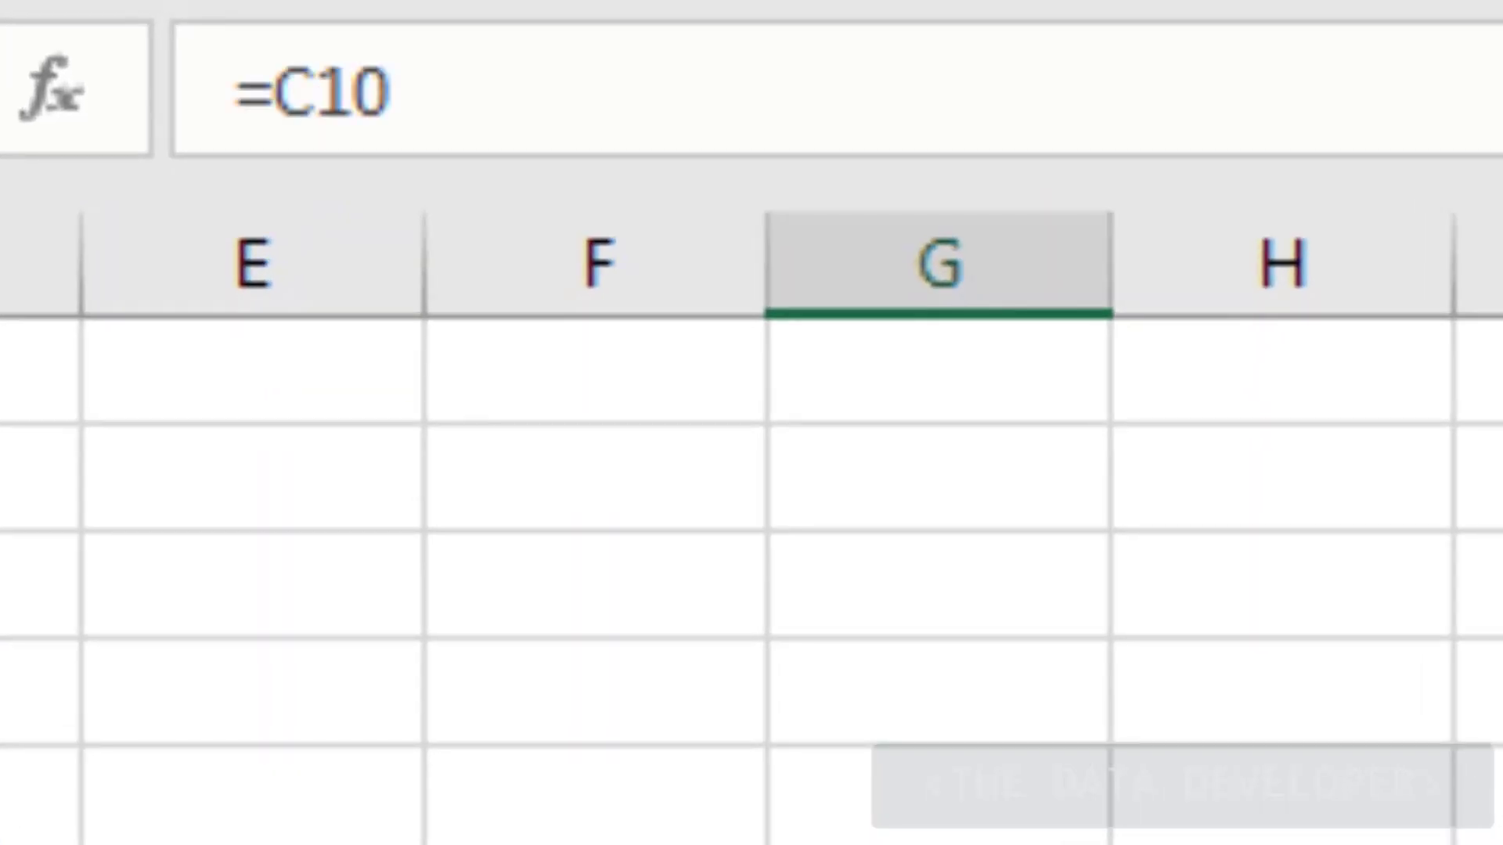
key("F4")
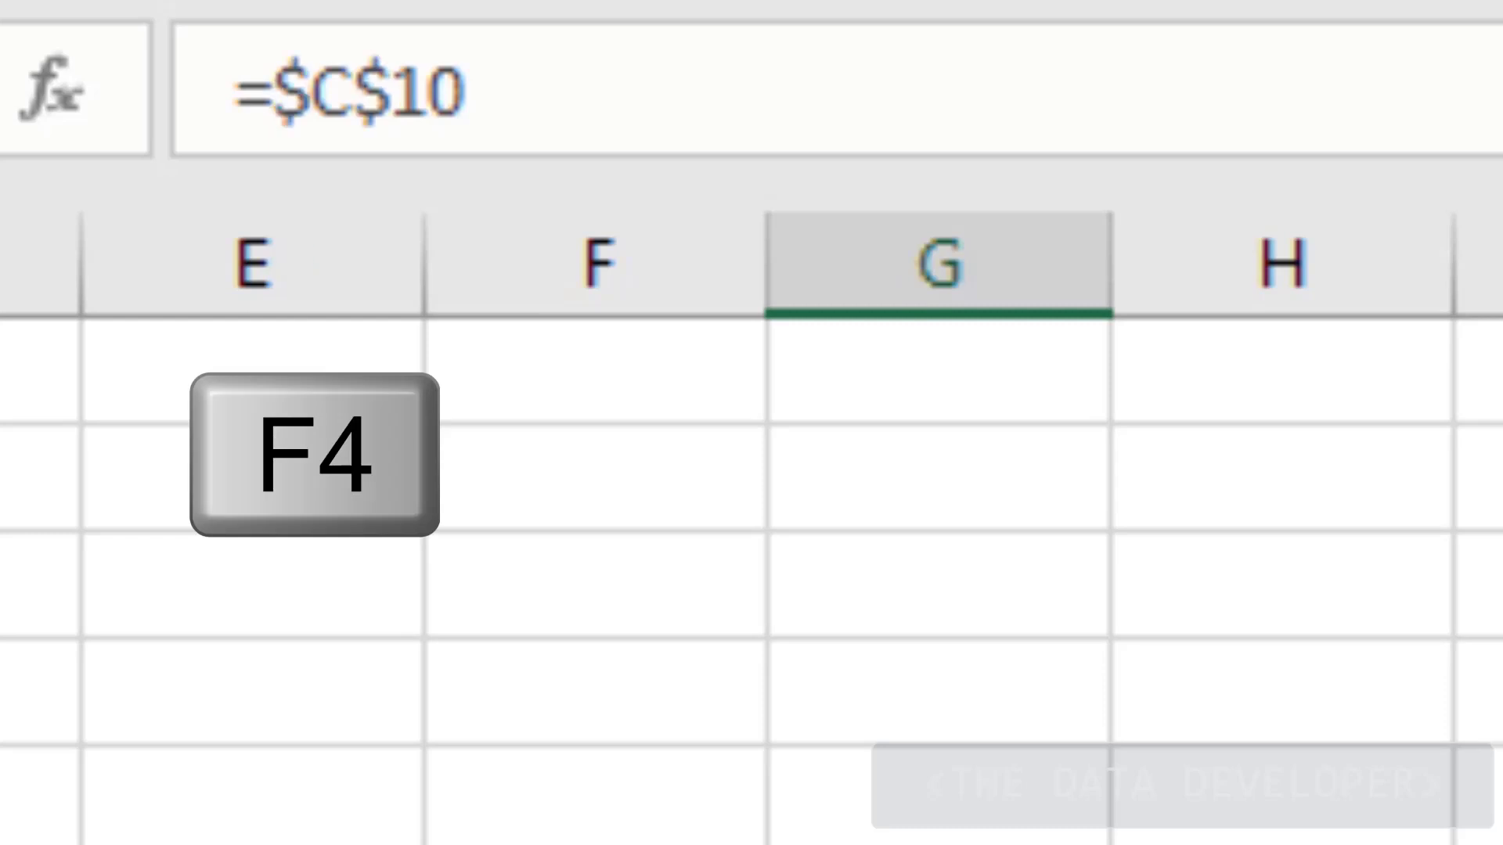
type("+")
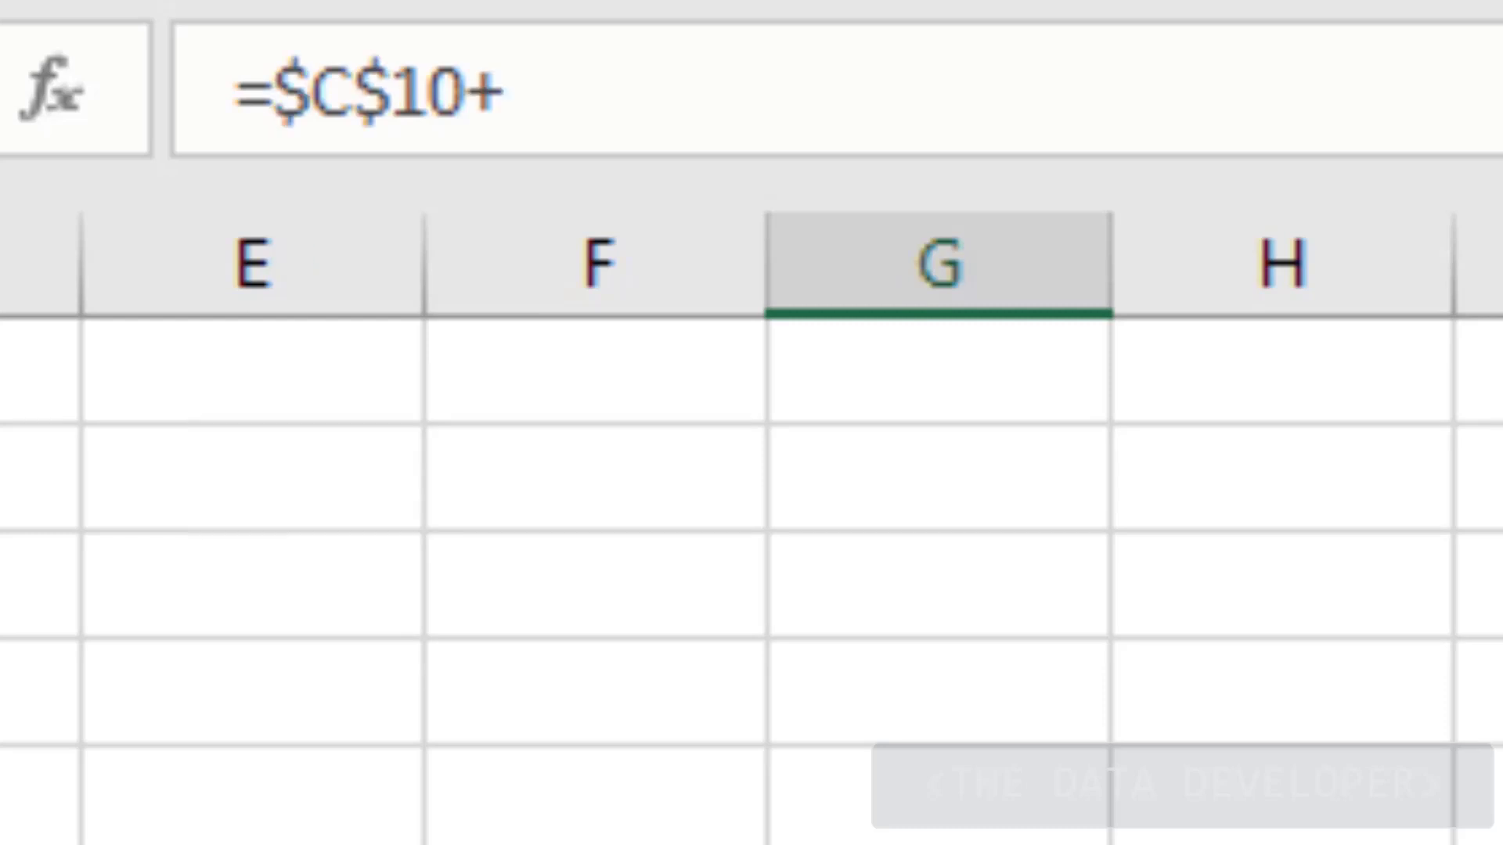
type("C4")
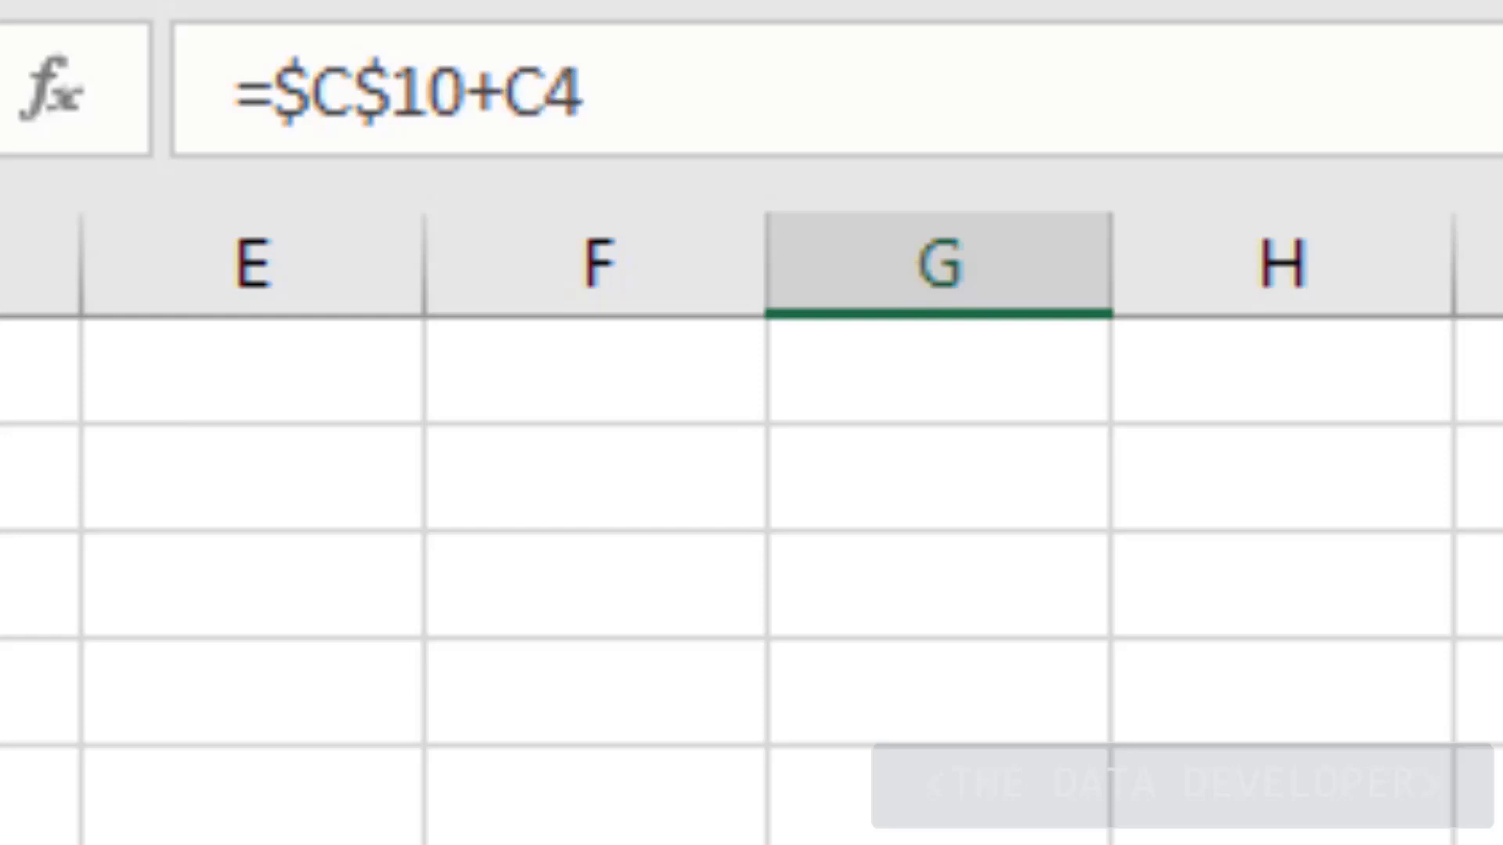
key("F4")
key("Return")
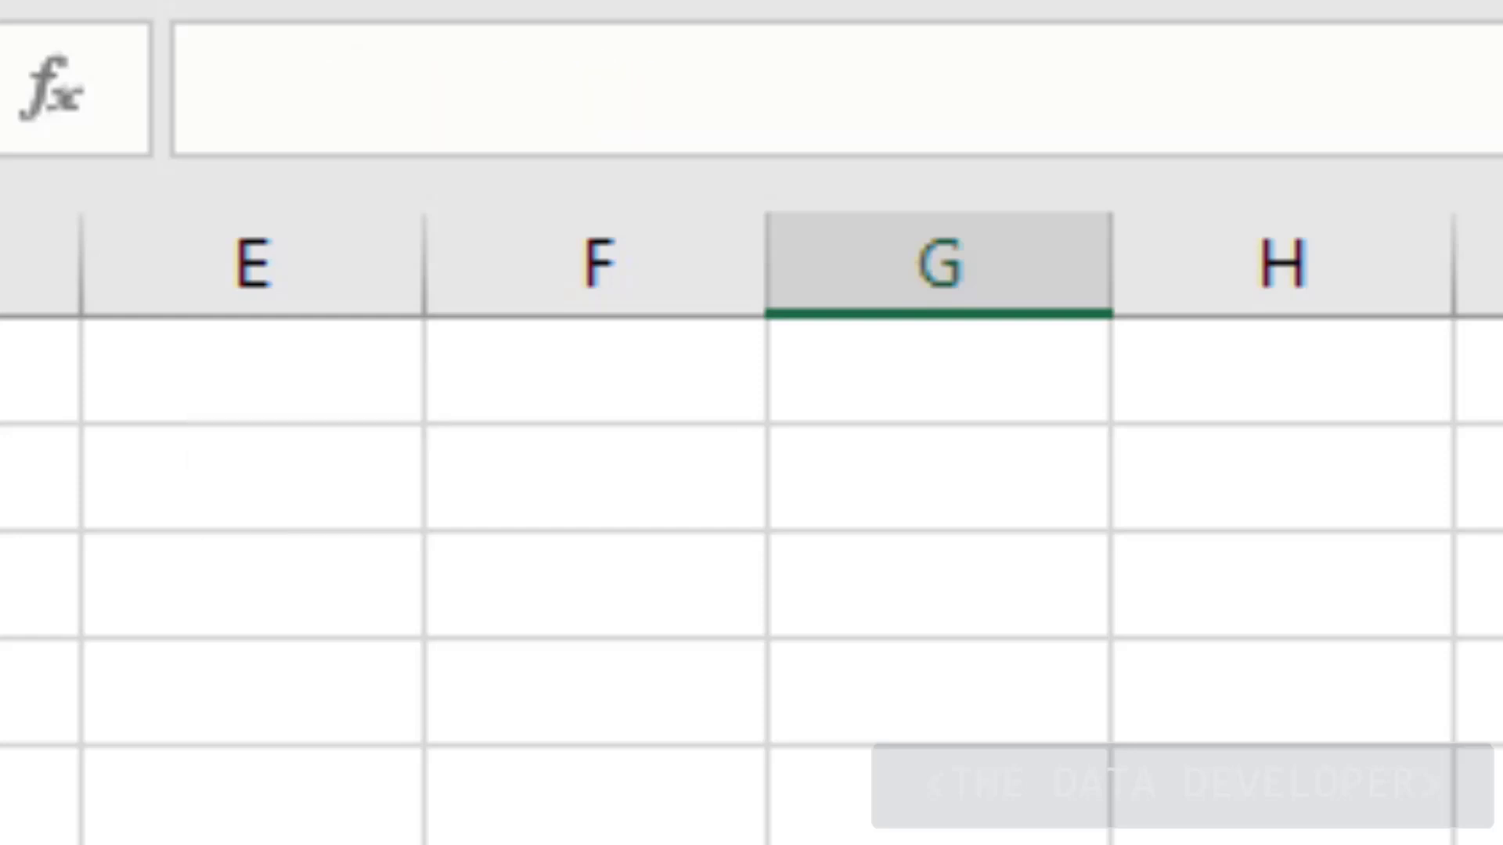
Check G10's formula =$C$10+$C$4 and bring up the sales commission sheet
key("Up")
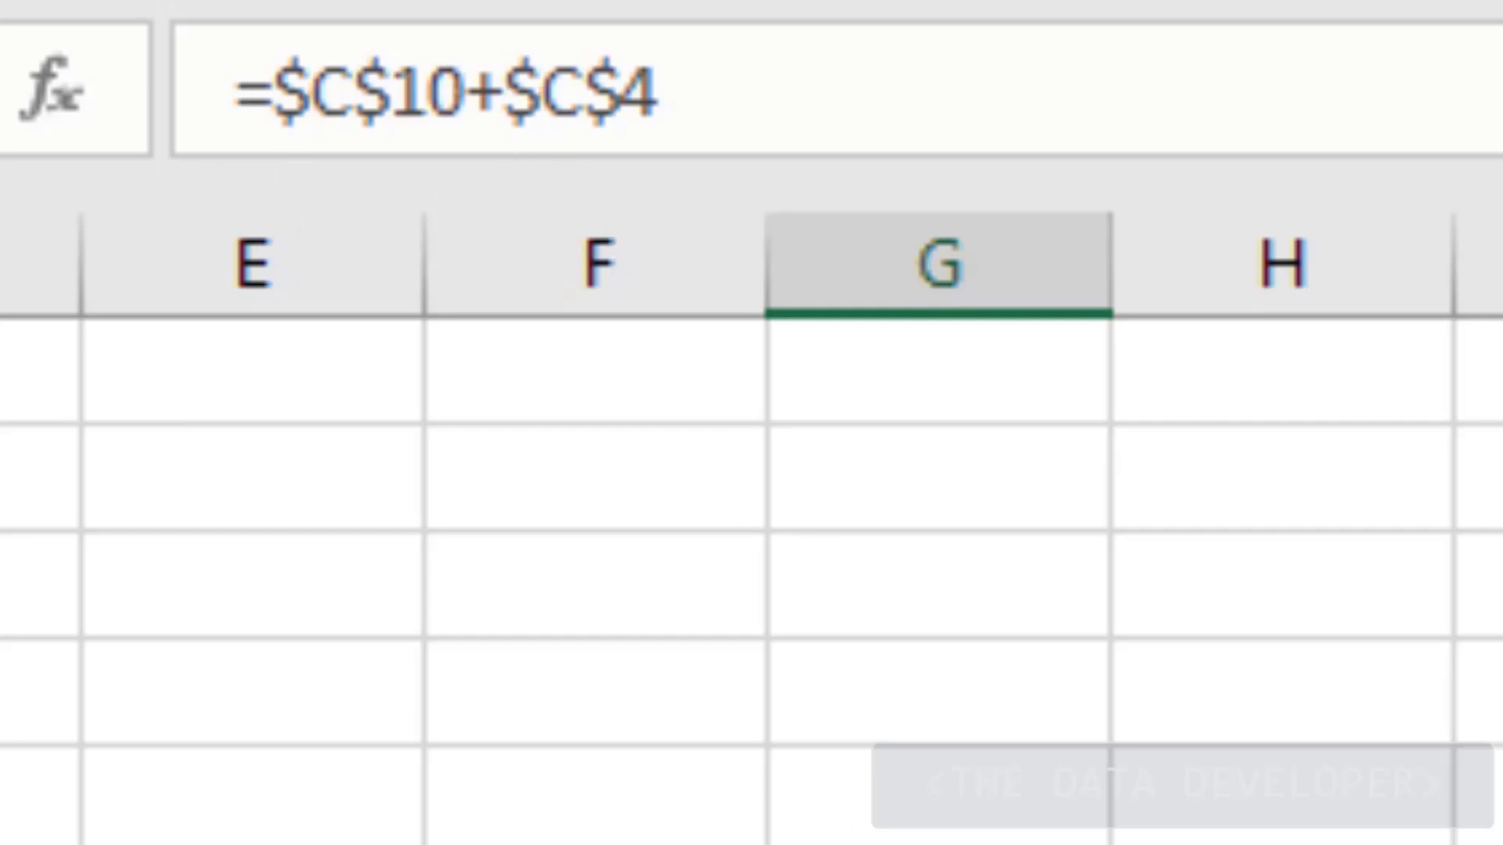
left_click(2, 842)
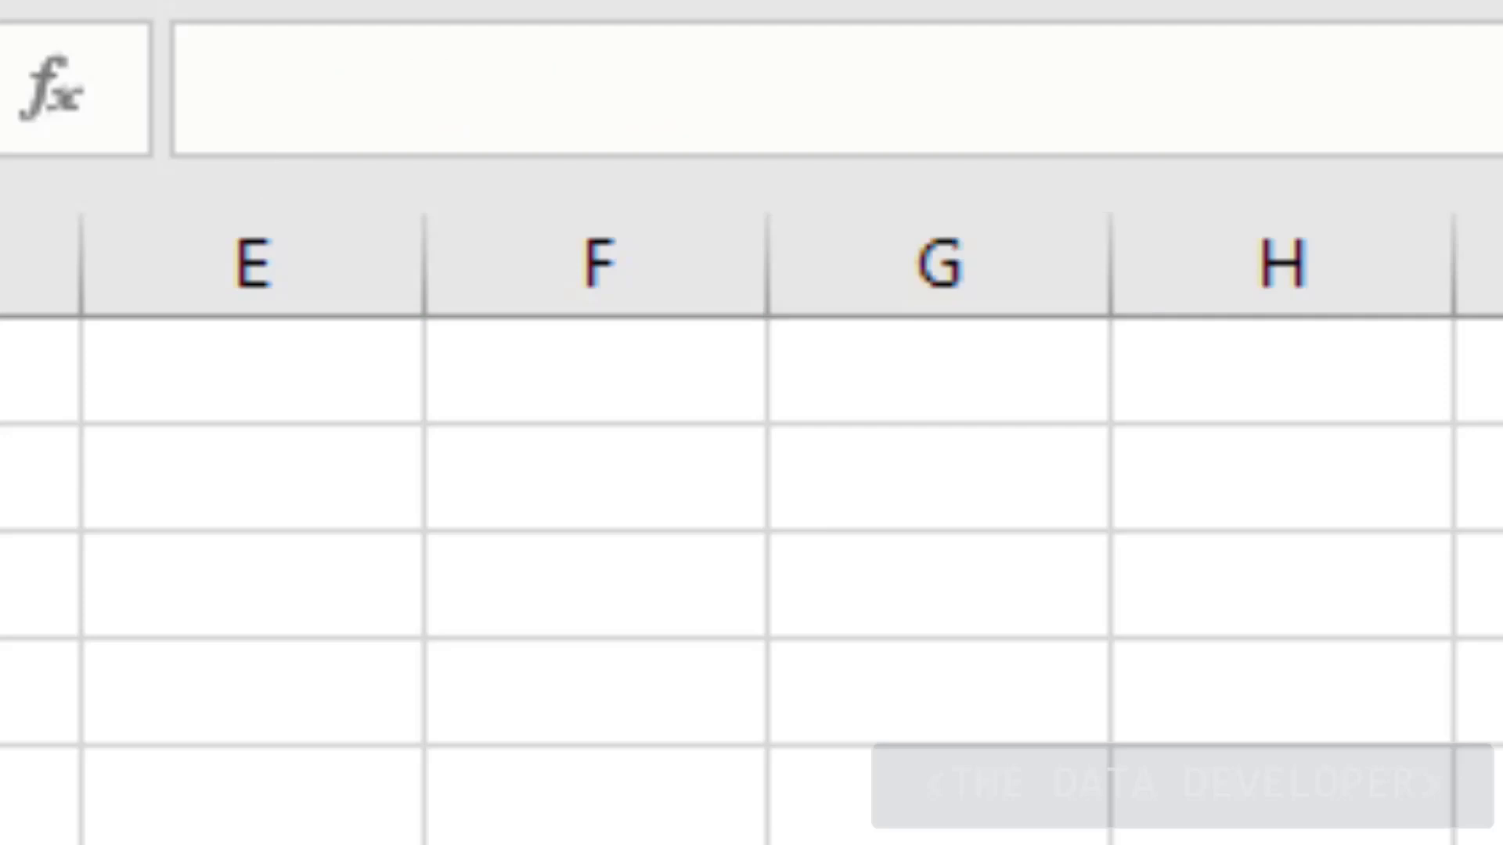
key("ctrl+v")
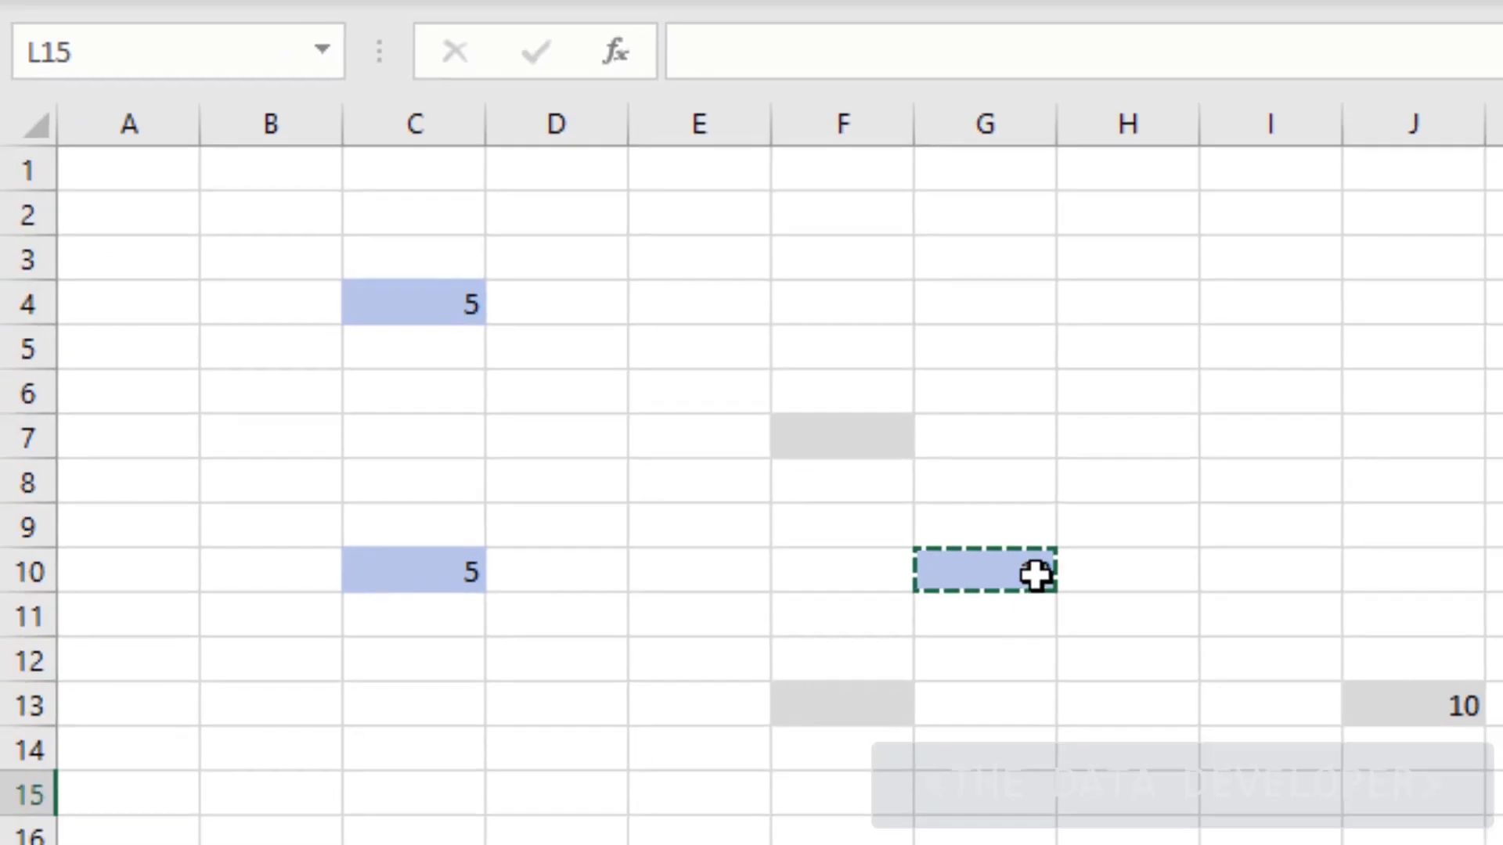
left_click(1036, 574)
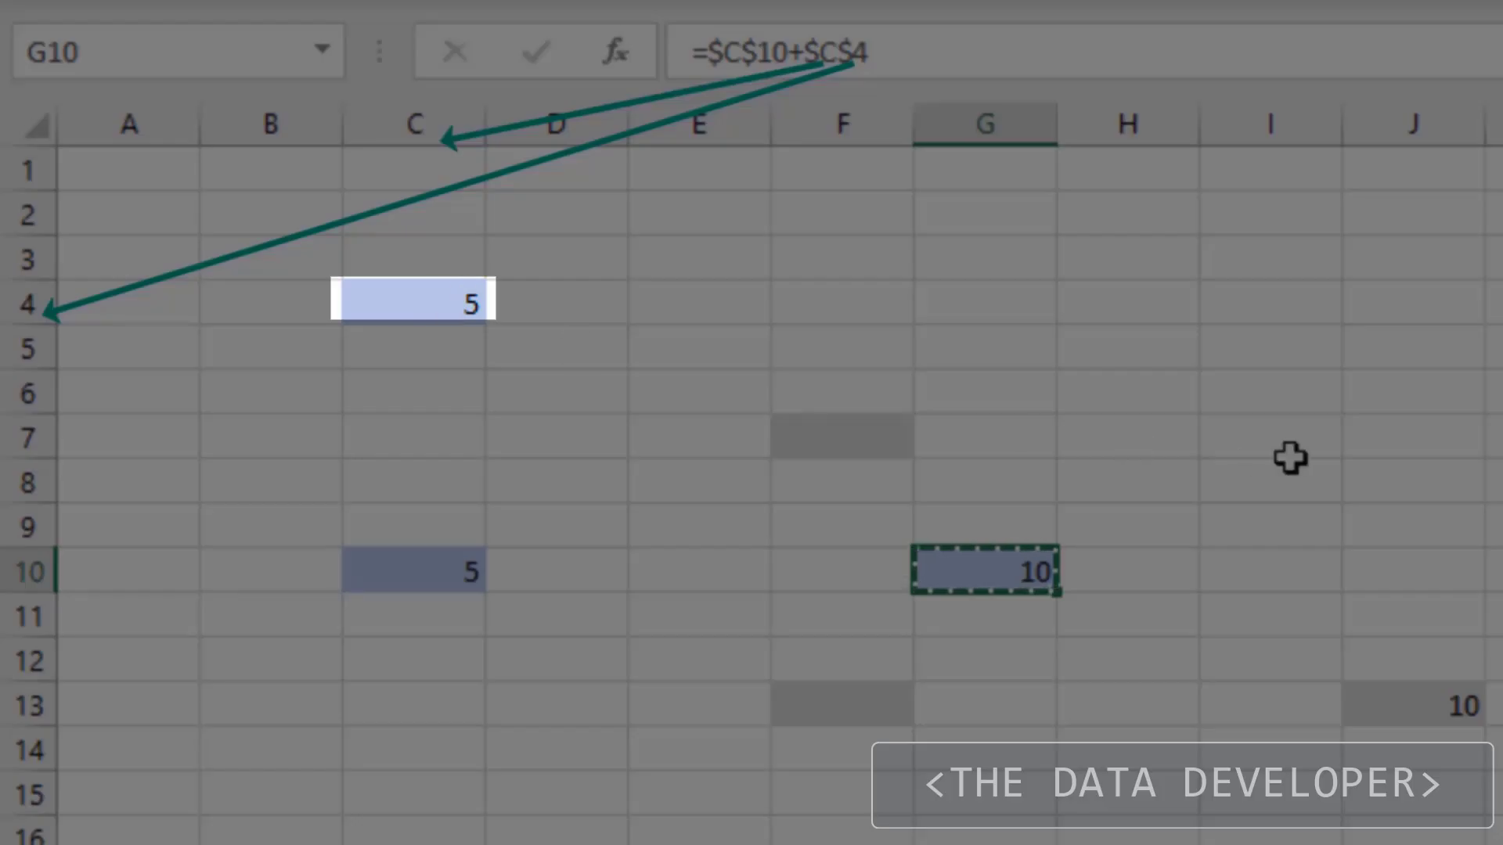
left_click(1286, 457)
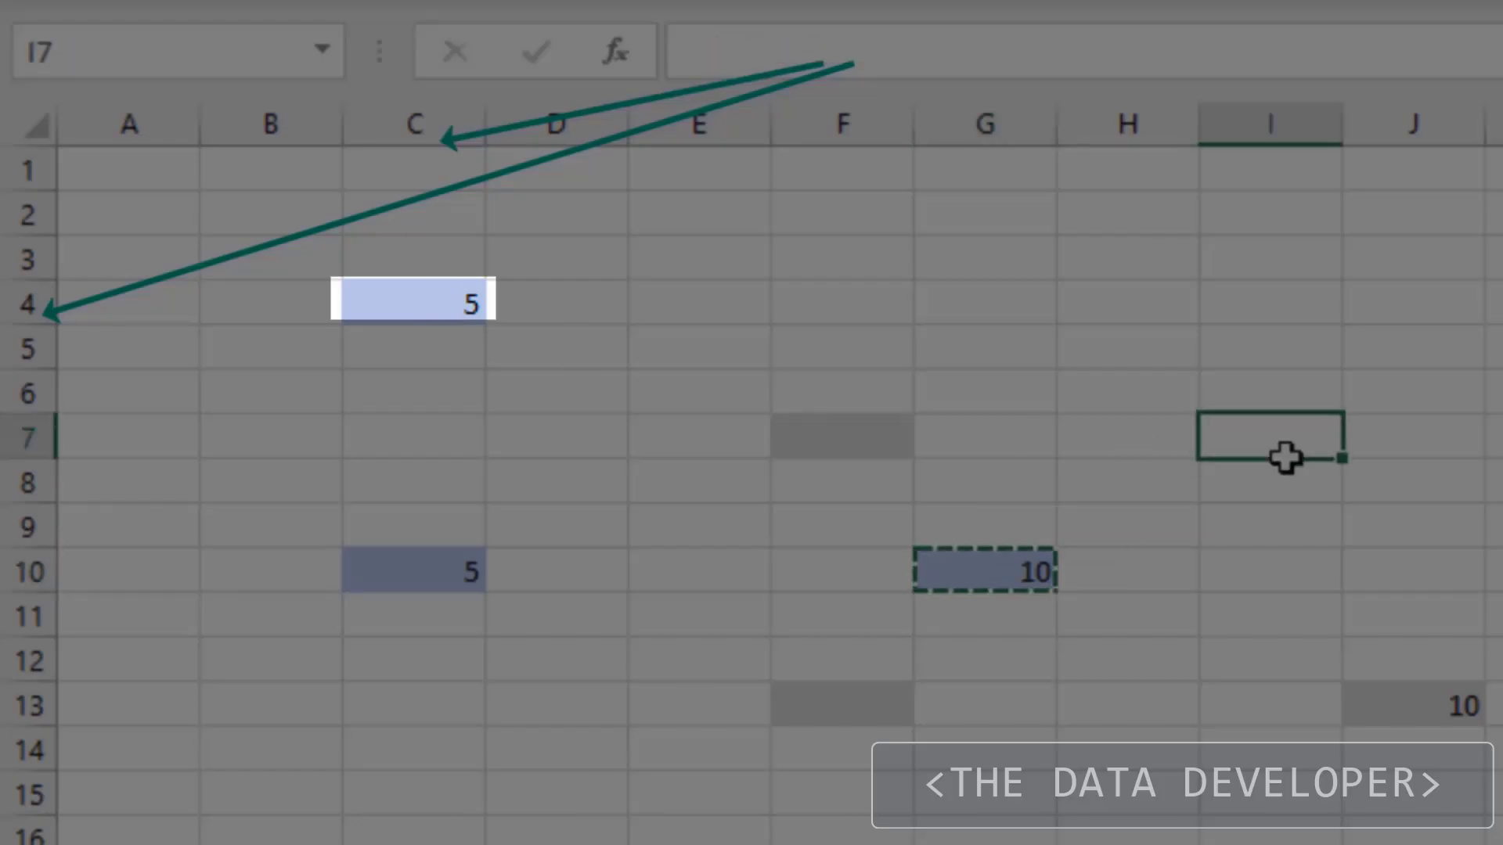
key("Escape")
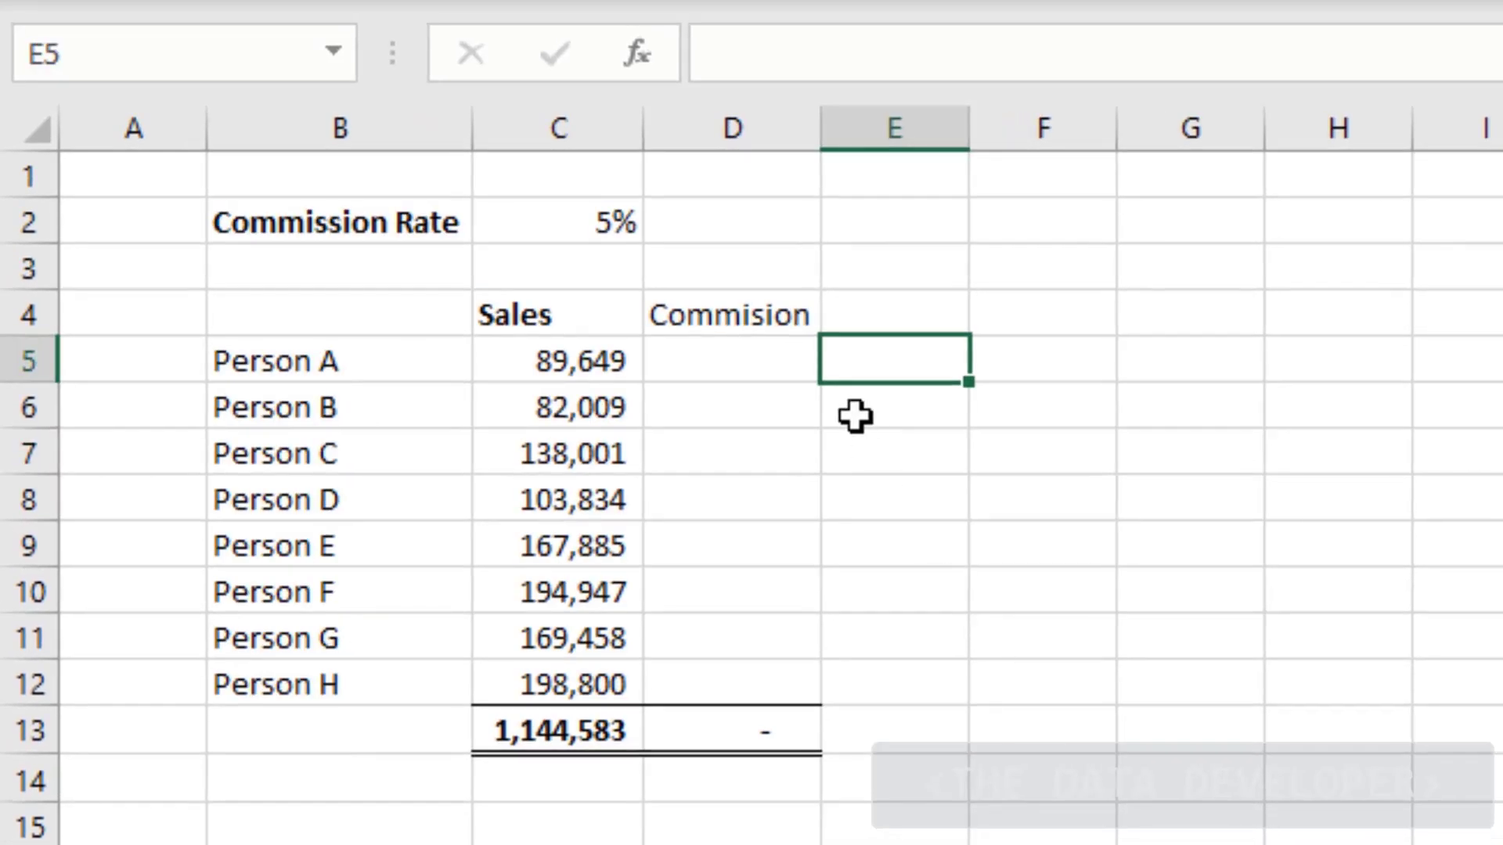
Enter =C5*C2 in D5 for Person A's commission, giving 4,482.45
left_click(763, 364)
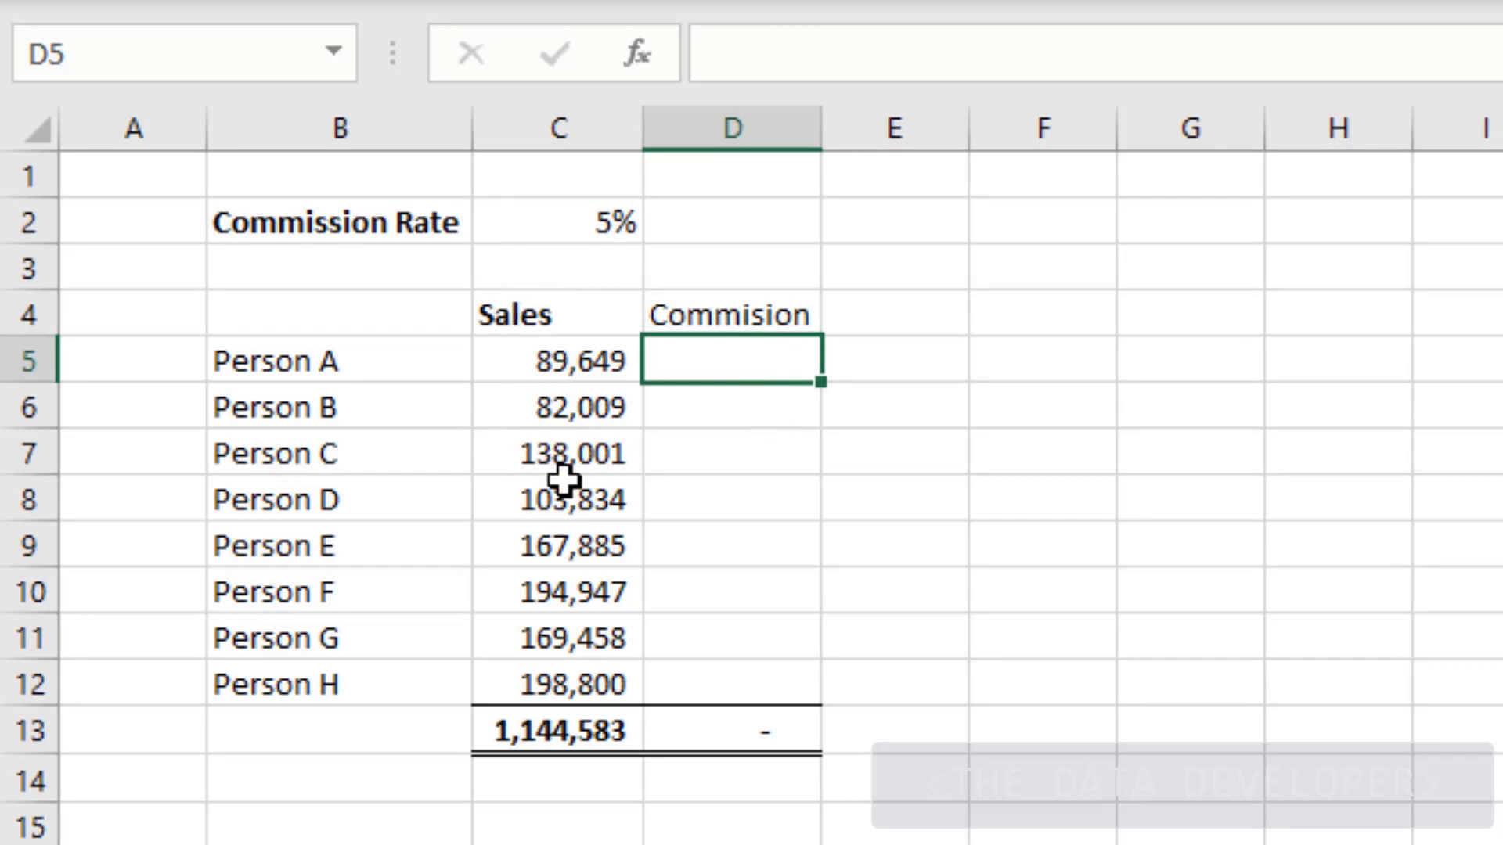
type("=")
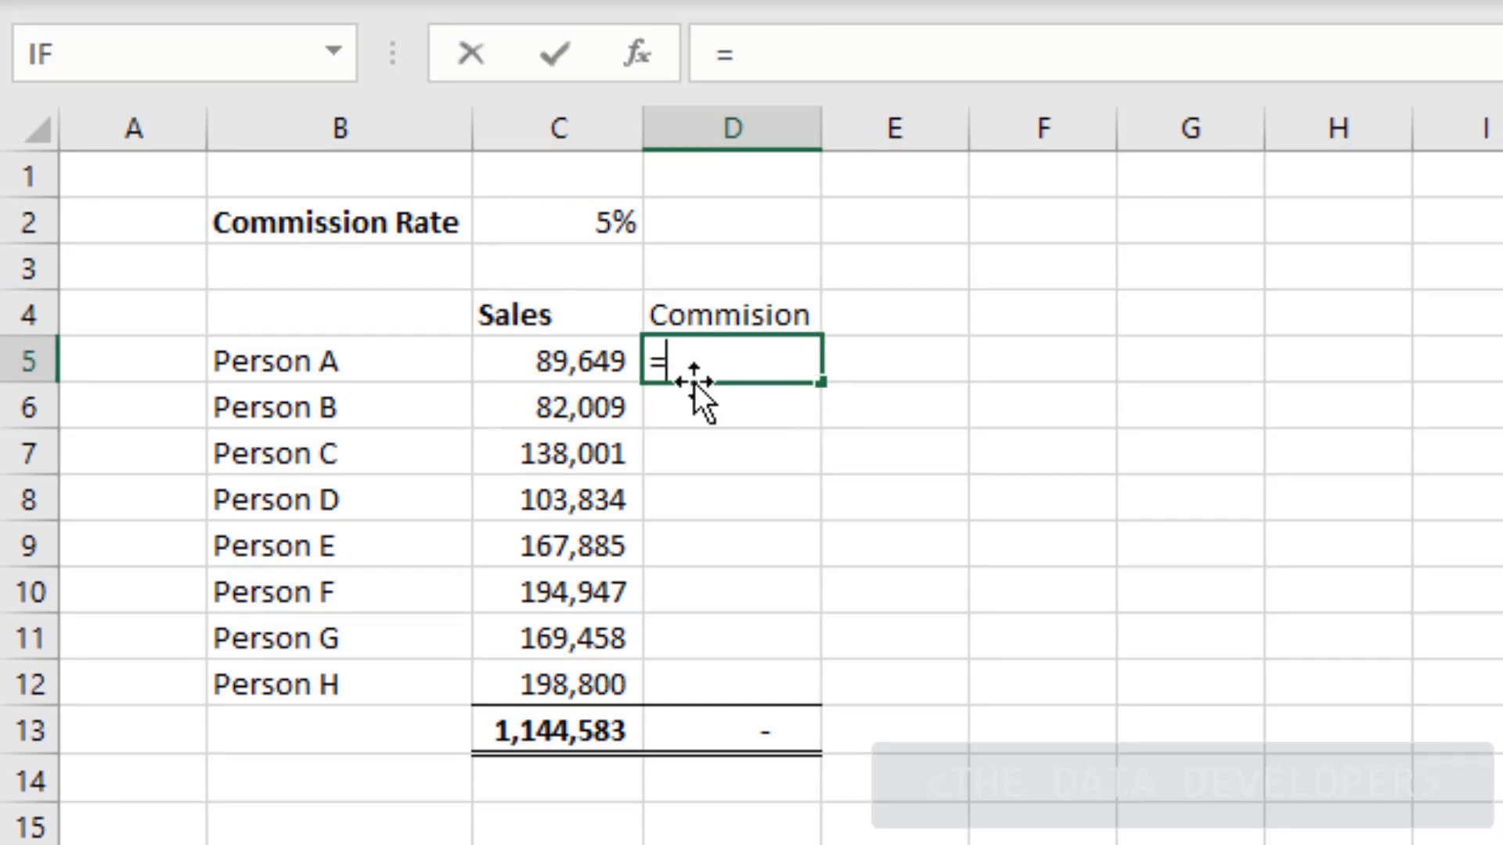
left_click(556, 360)
type("*")
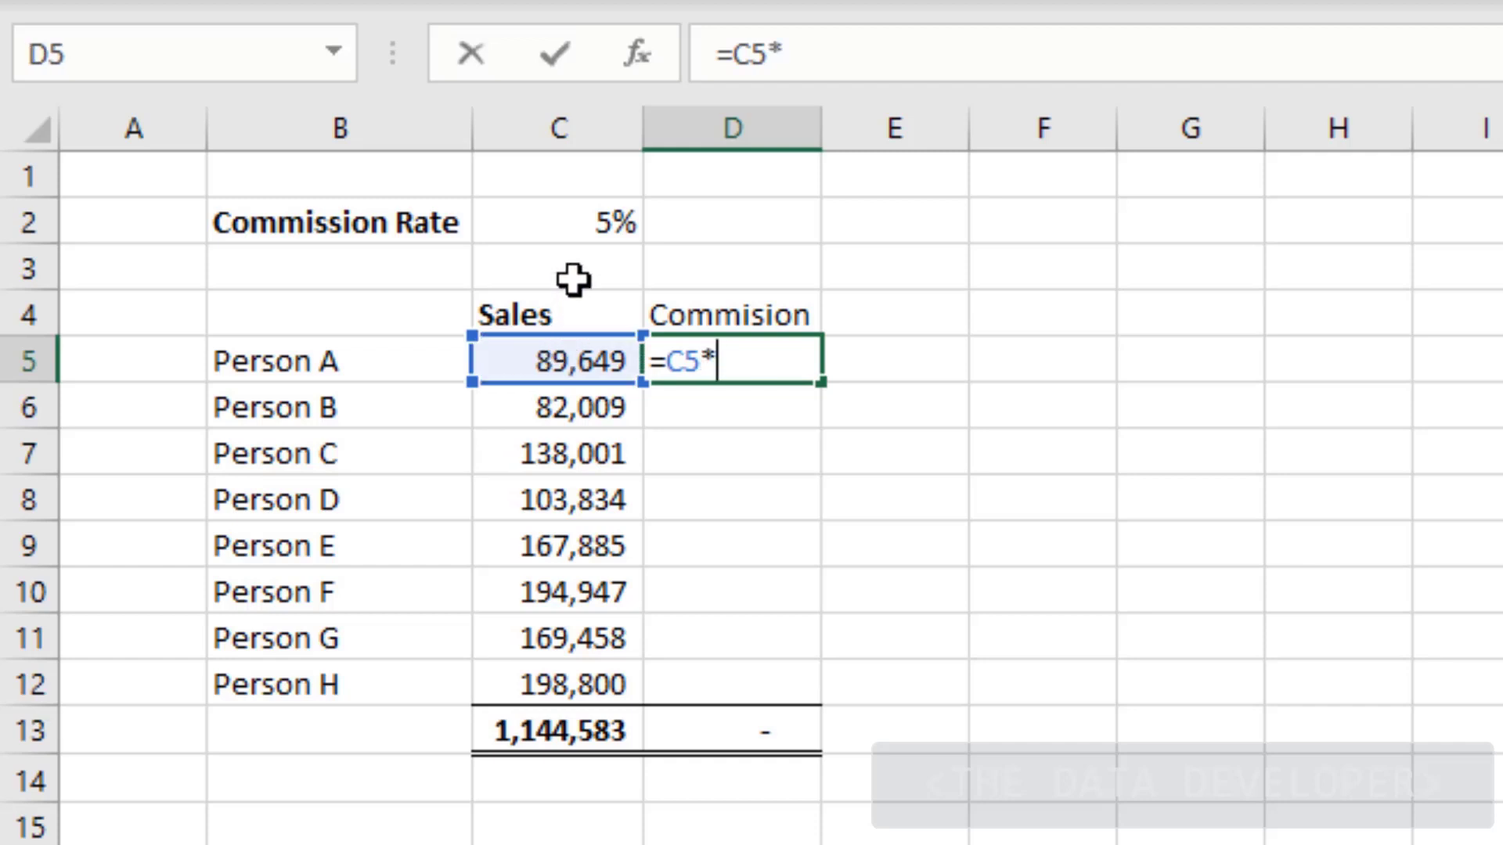
left_click(575, 231)
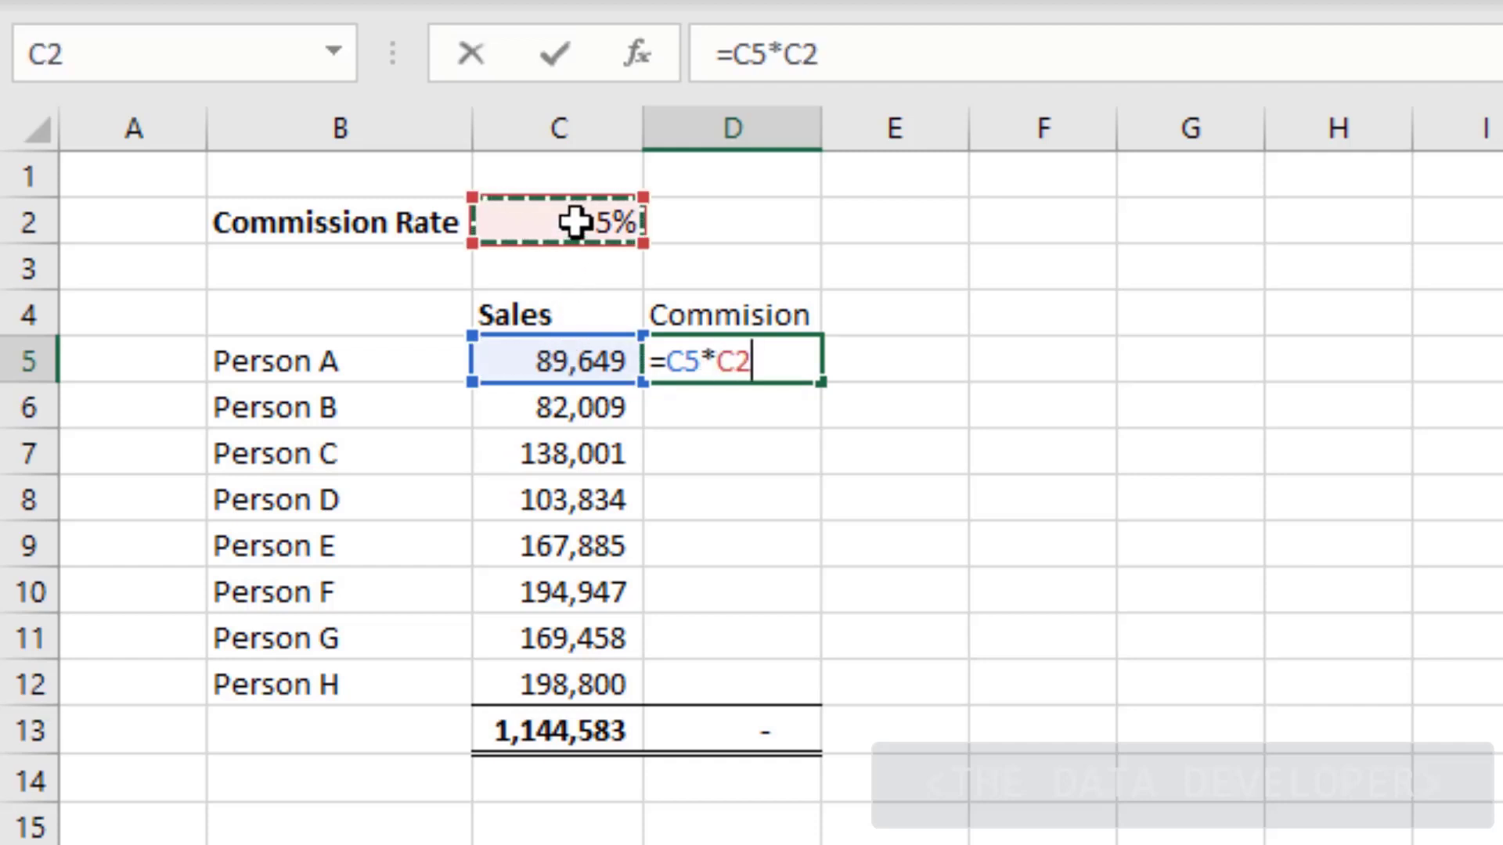
key("Return")
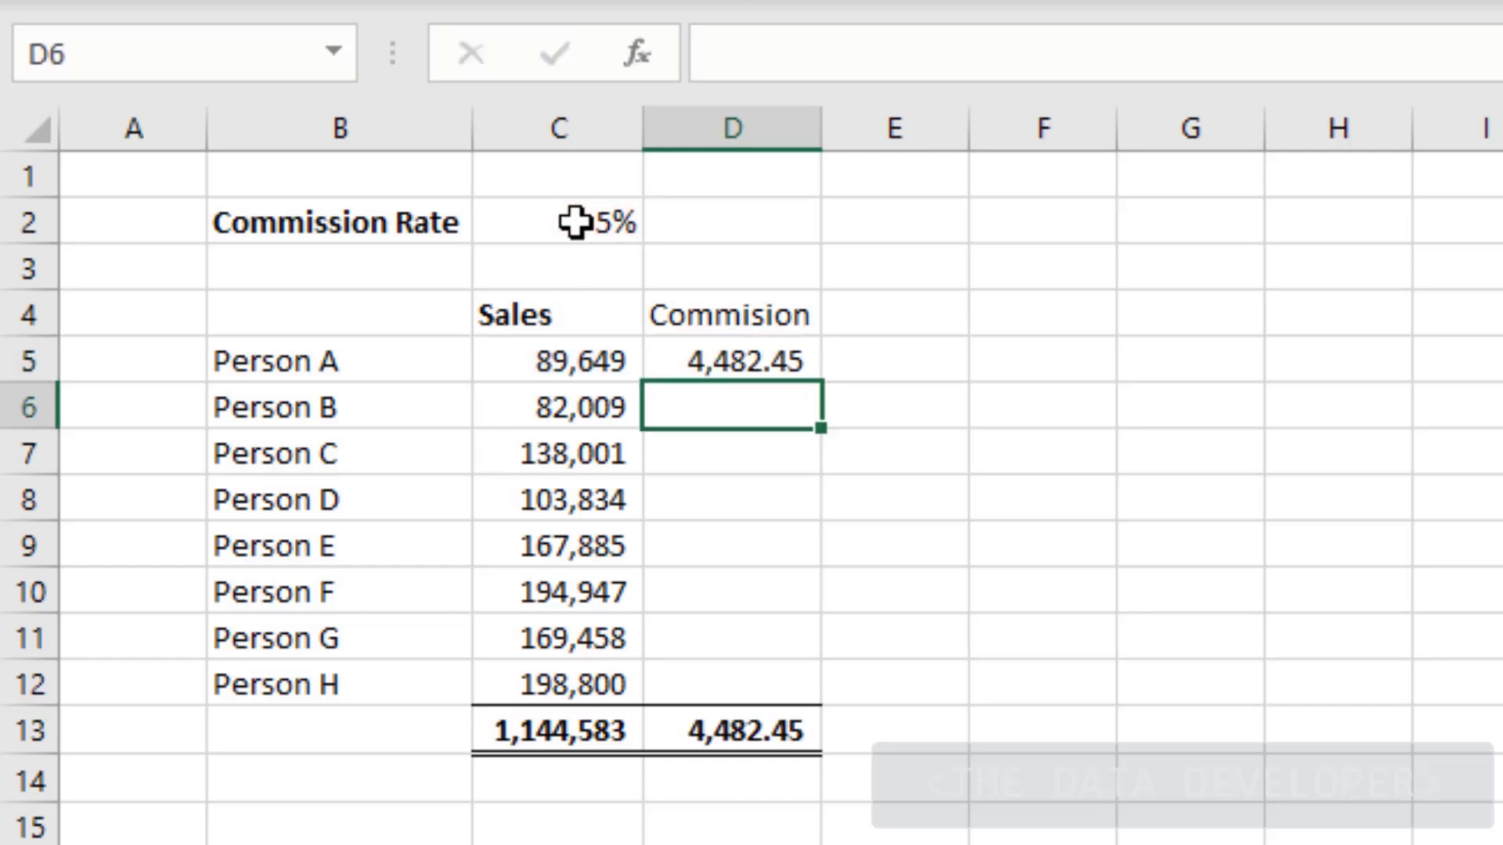
Fill the formula down to D12, inspect the broken results, then clear D5:D12
left_click(770, 344)
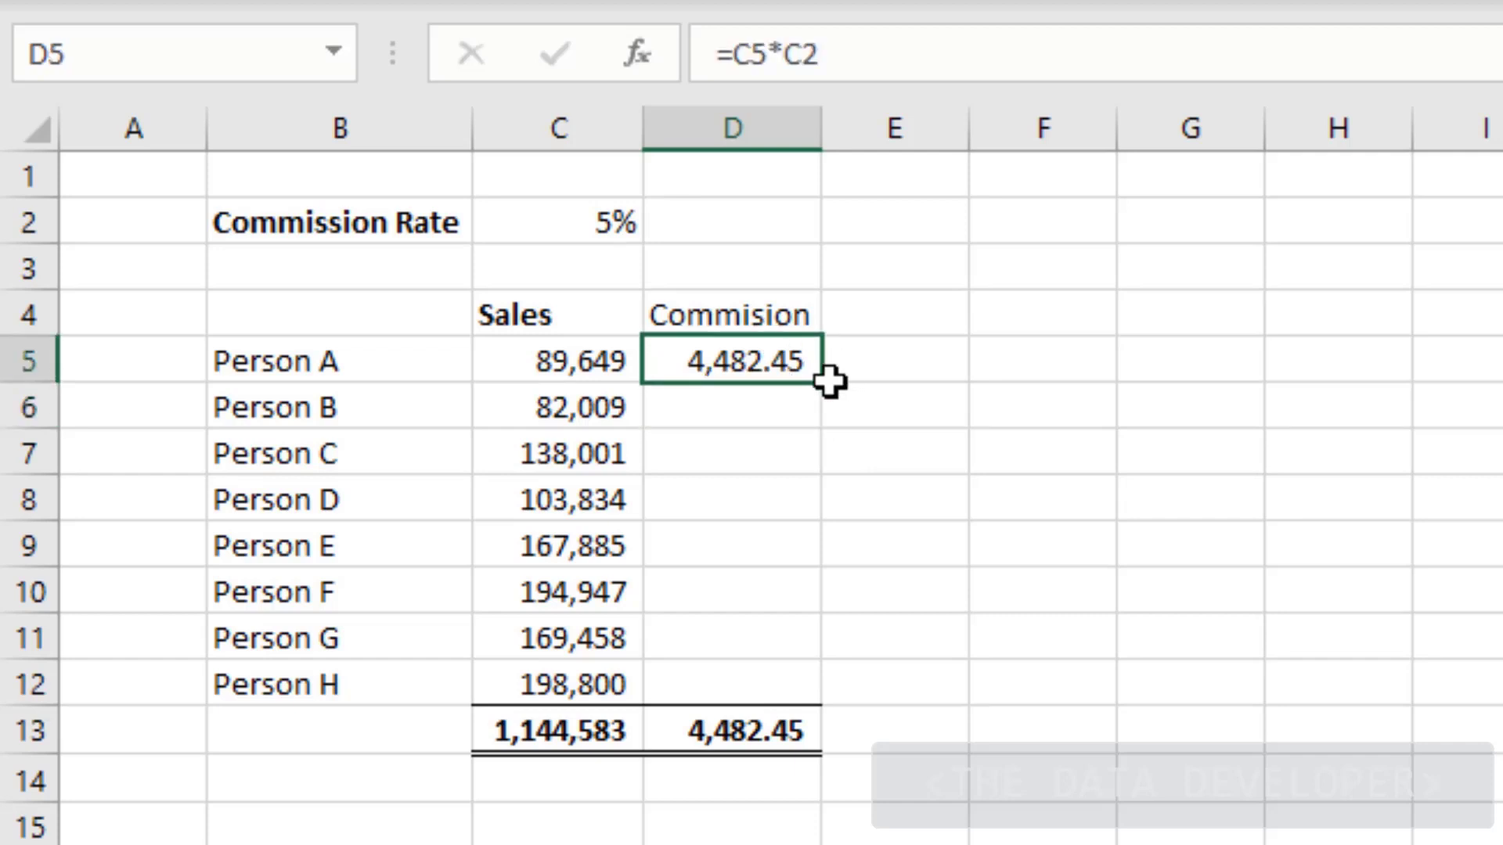
left_click_drag(840, 425, 849, 708)
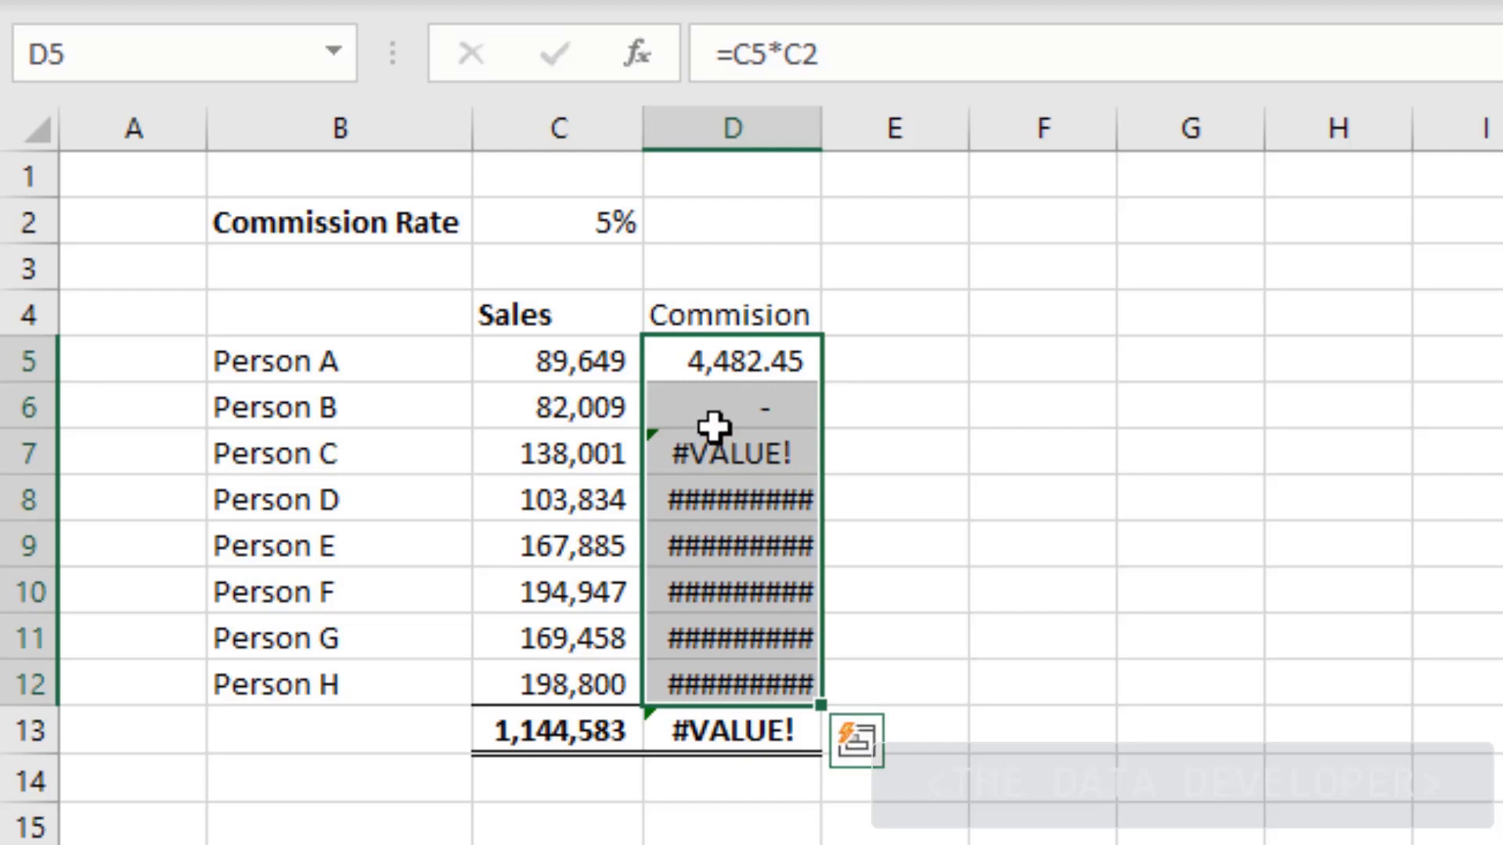
left_click(699, 403)
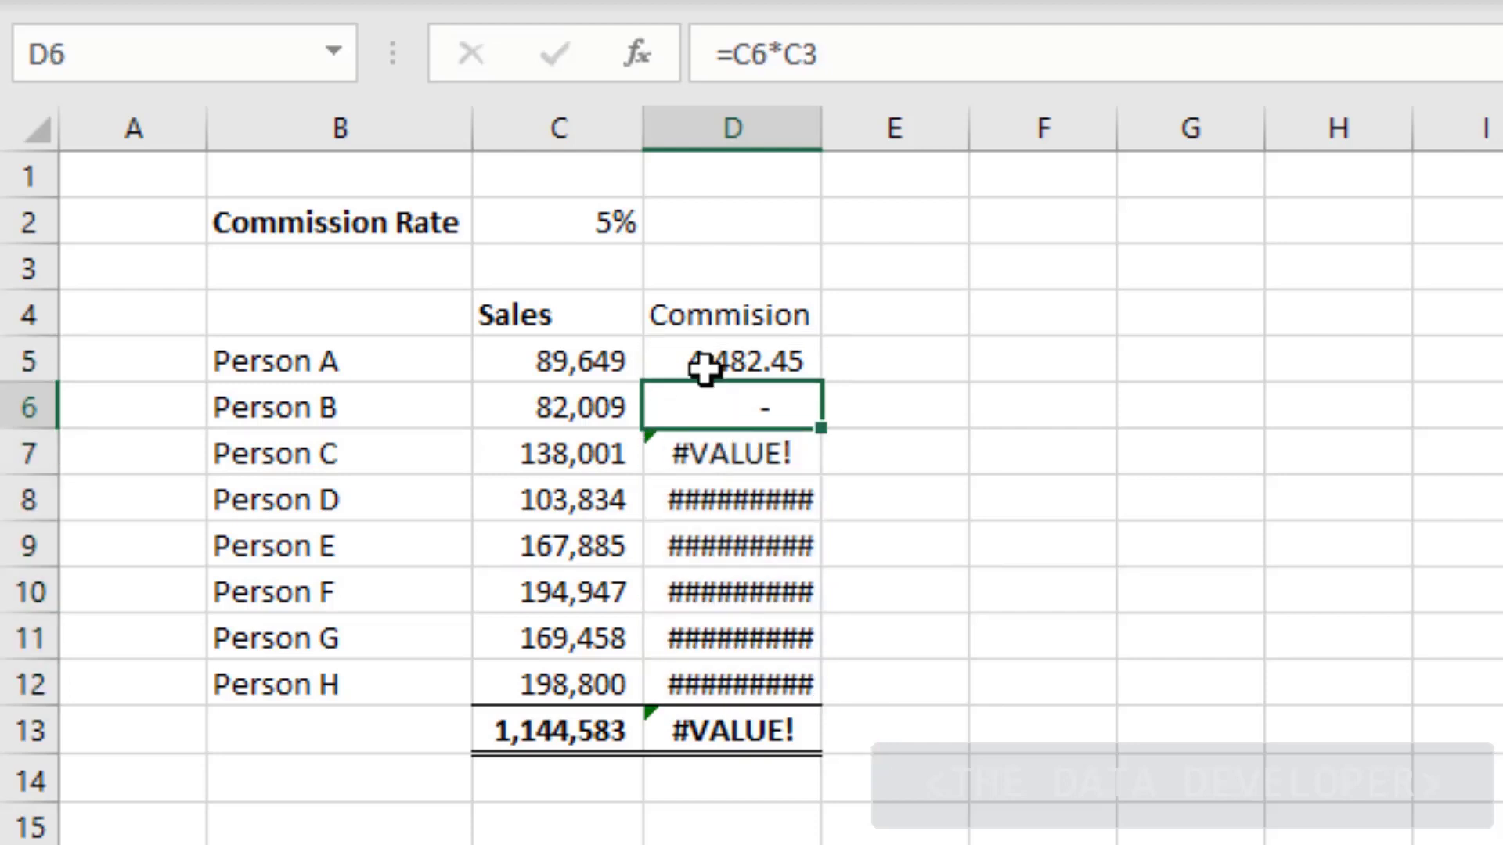
left_click(704, 371)
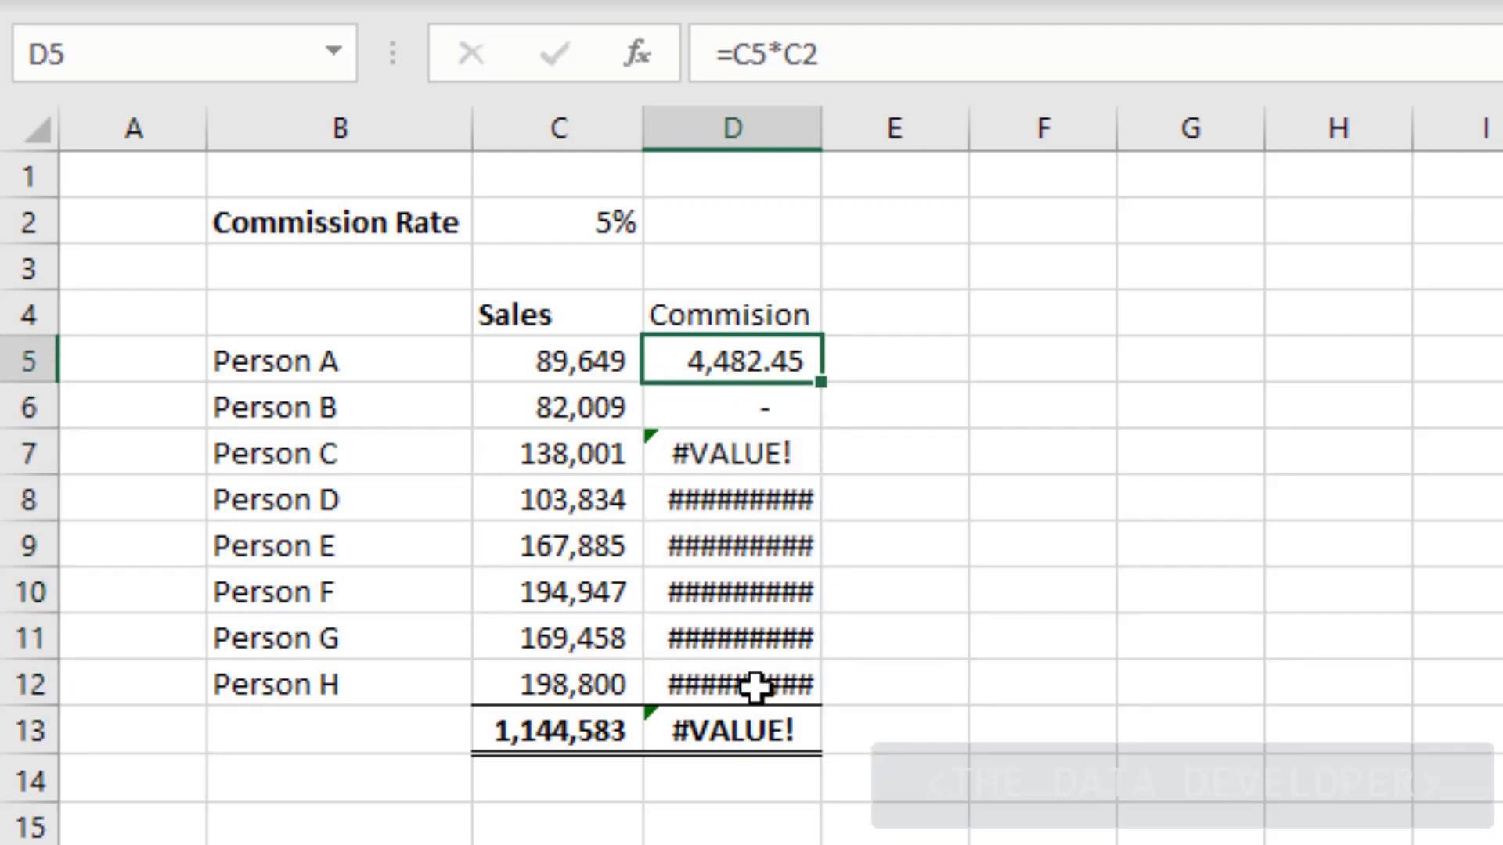
mouse_move(756, 687)
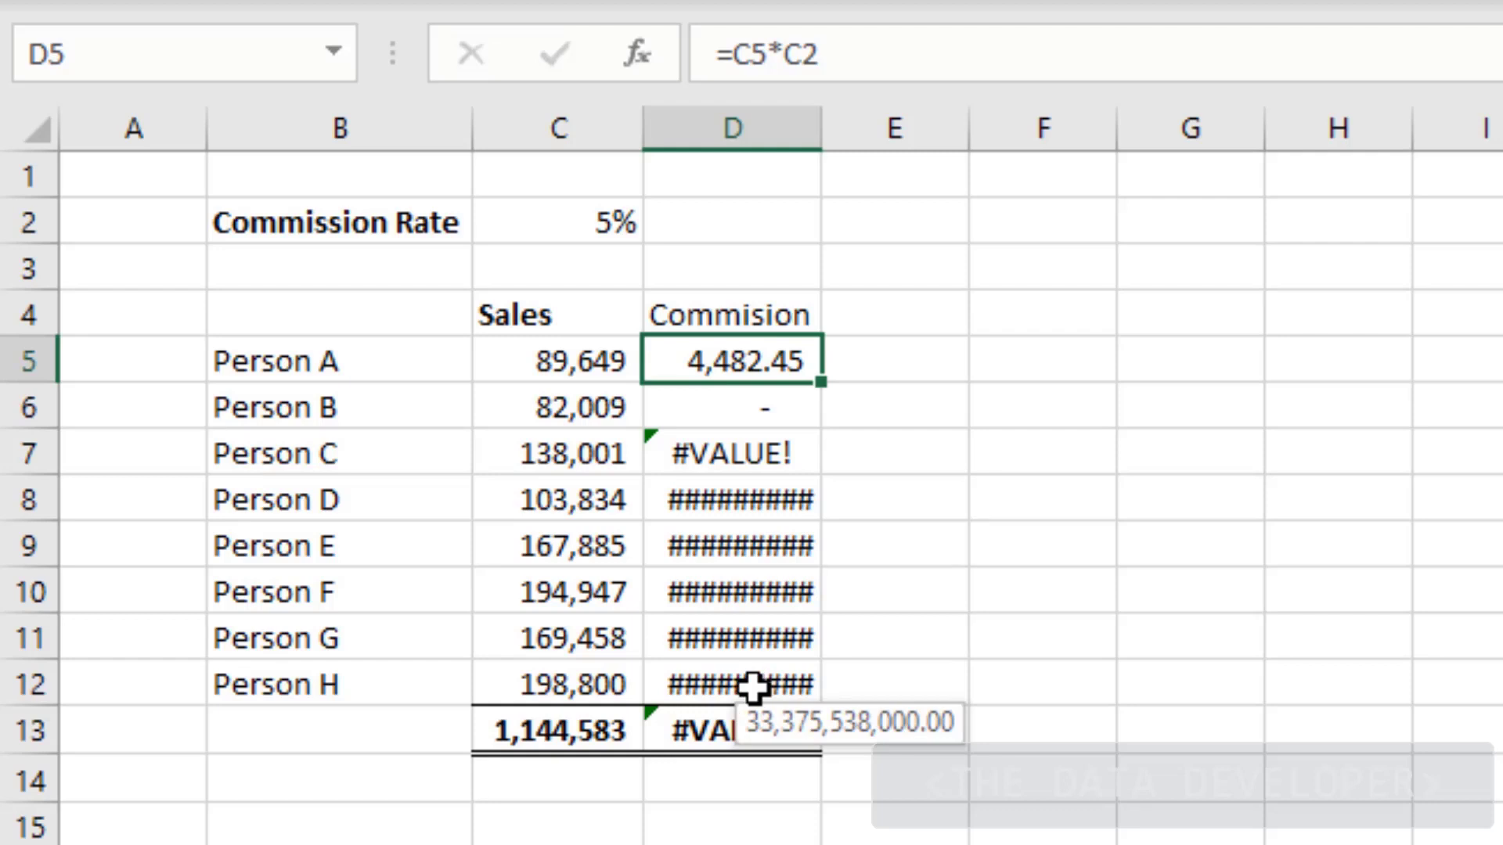
left_click_drag(753, 688, 756, 367)
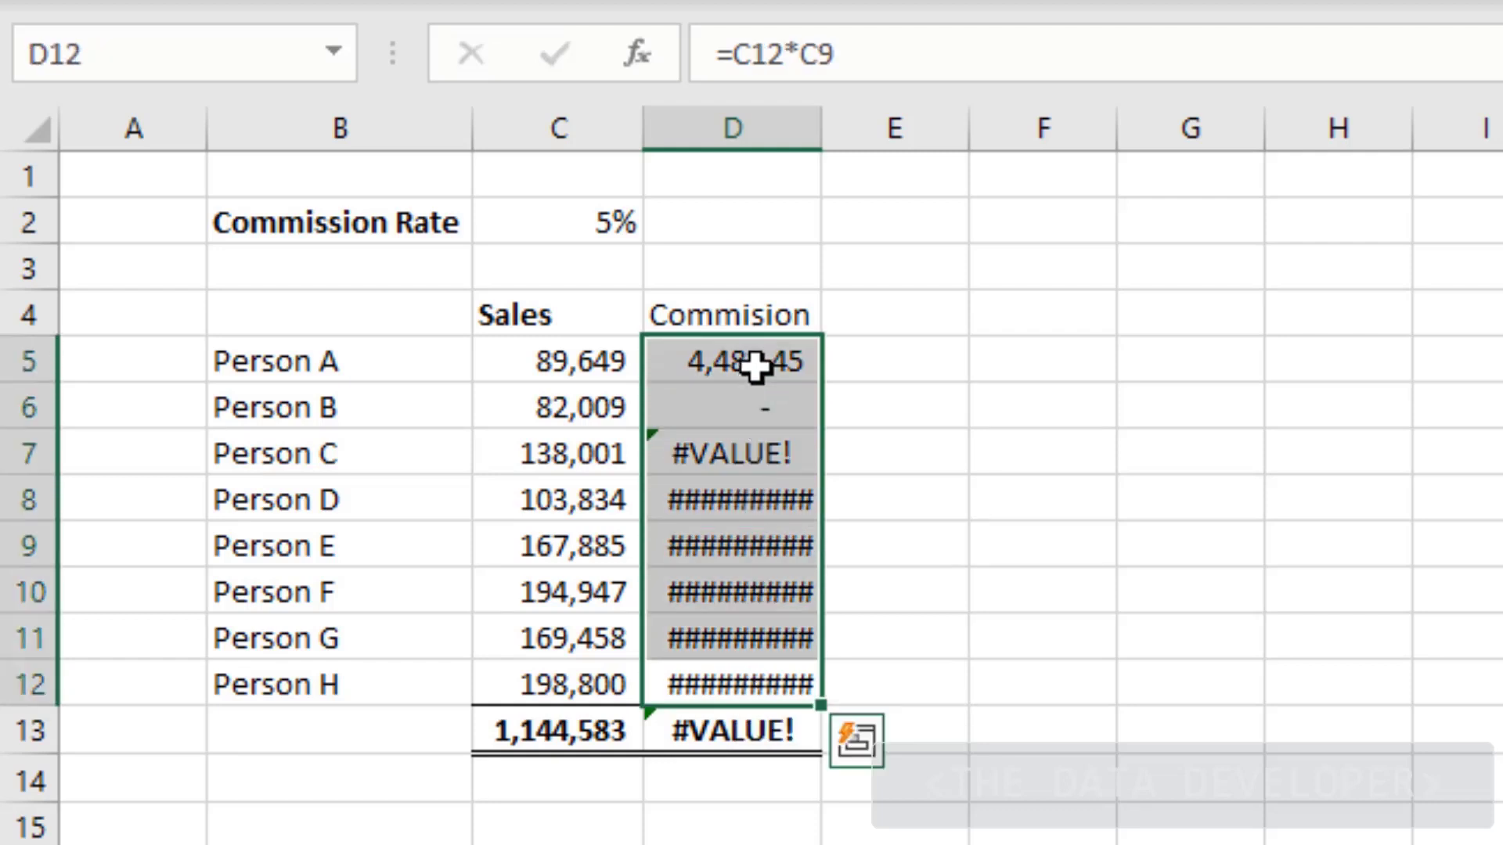
key("Delete")
Enter =C5*$C$2 in D5 with the rate reference locked
left_click(732, 356)
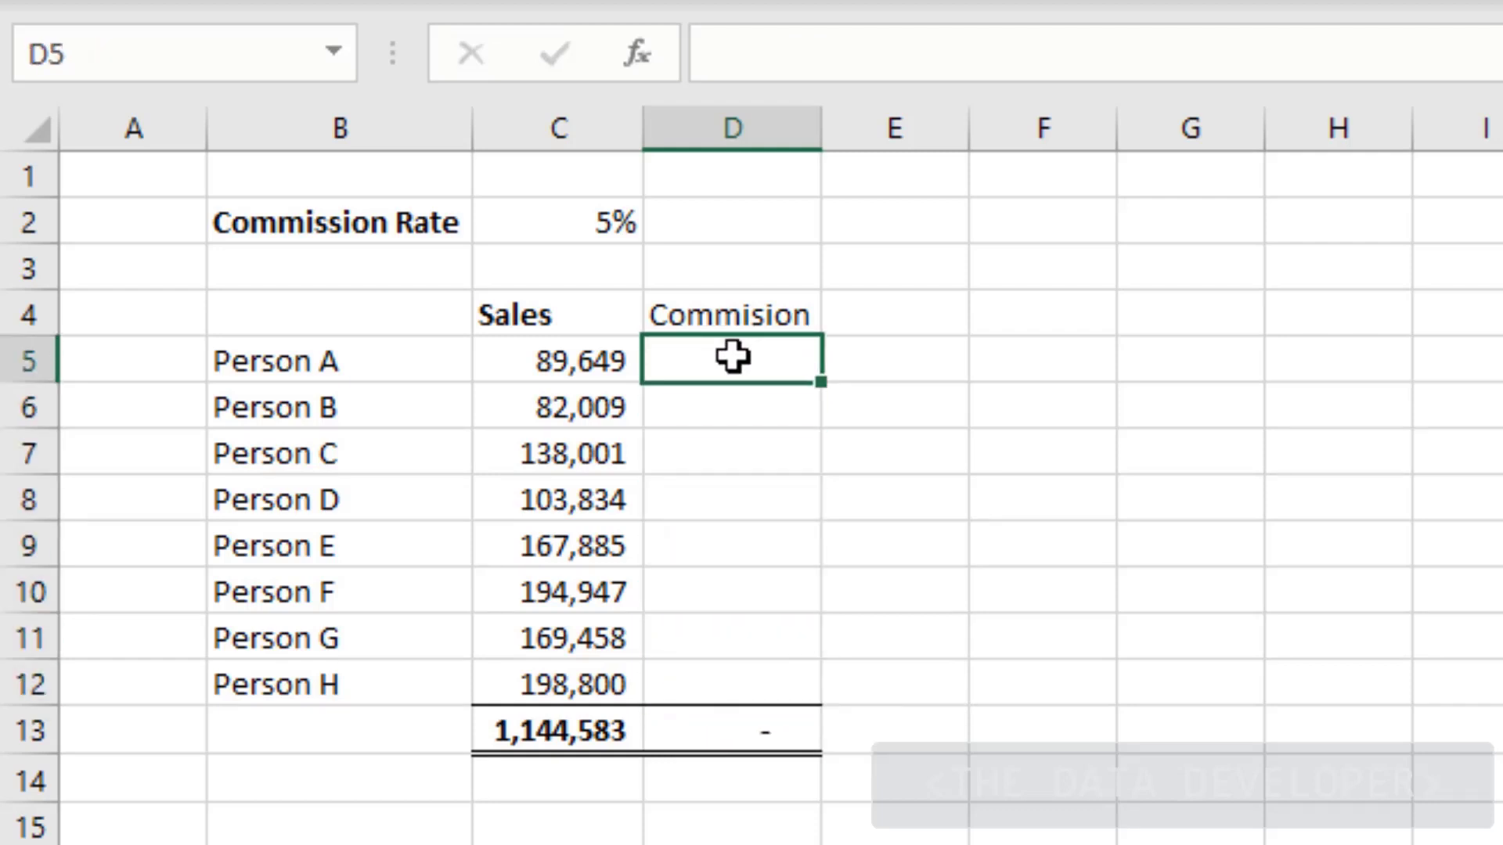
type("=")
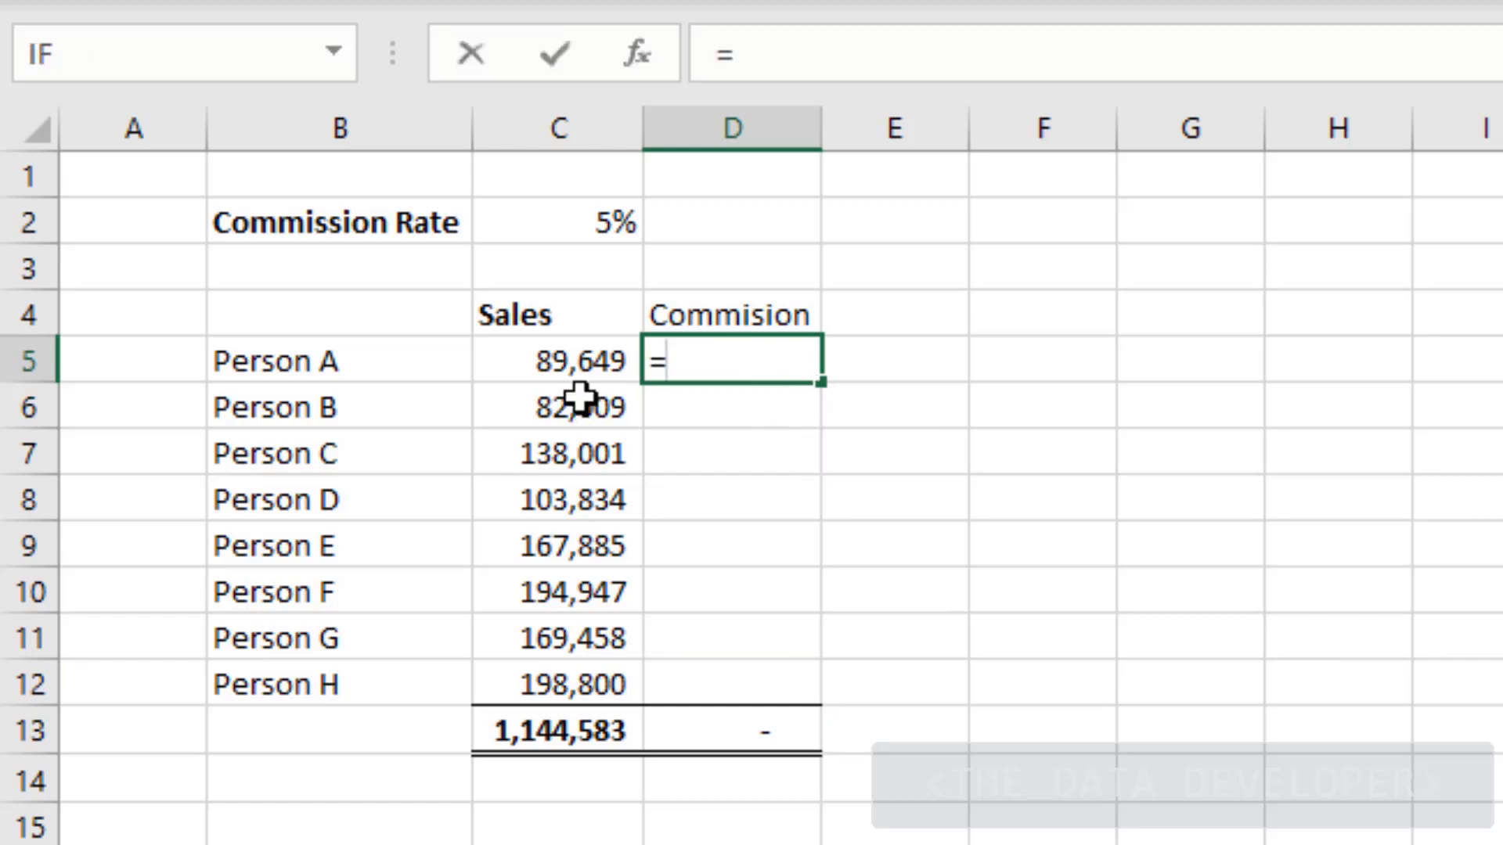
left_click(561, 362)
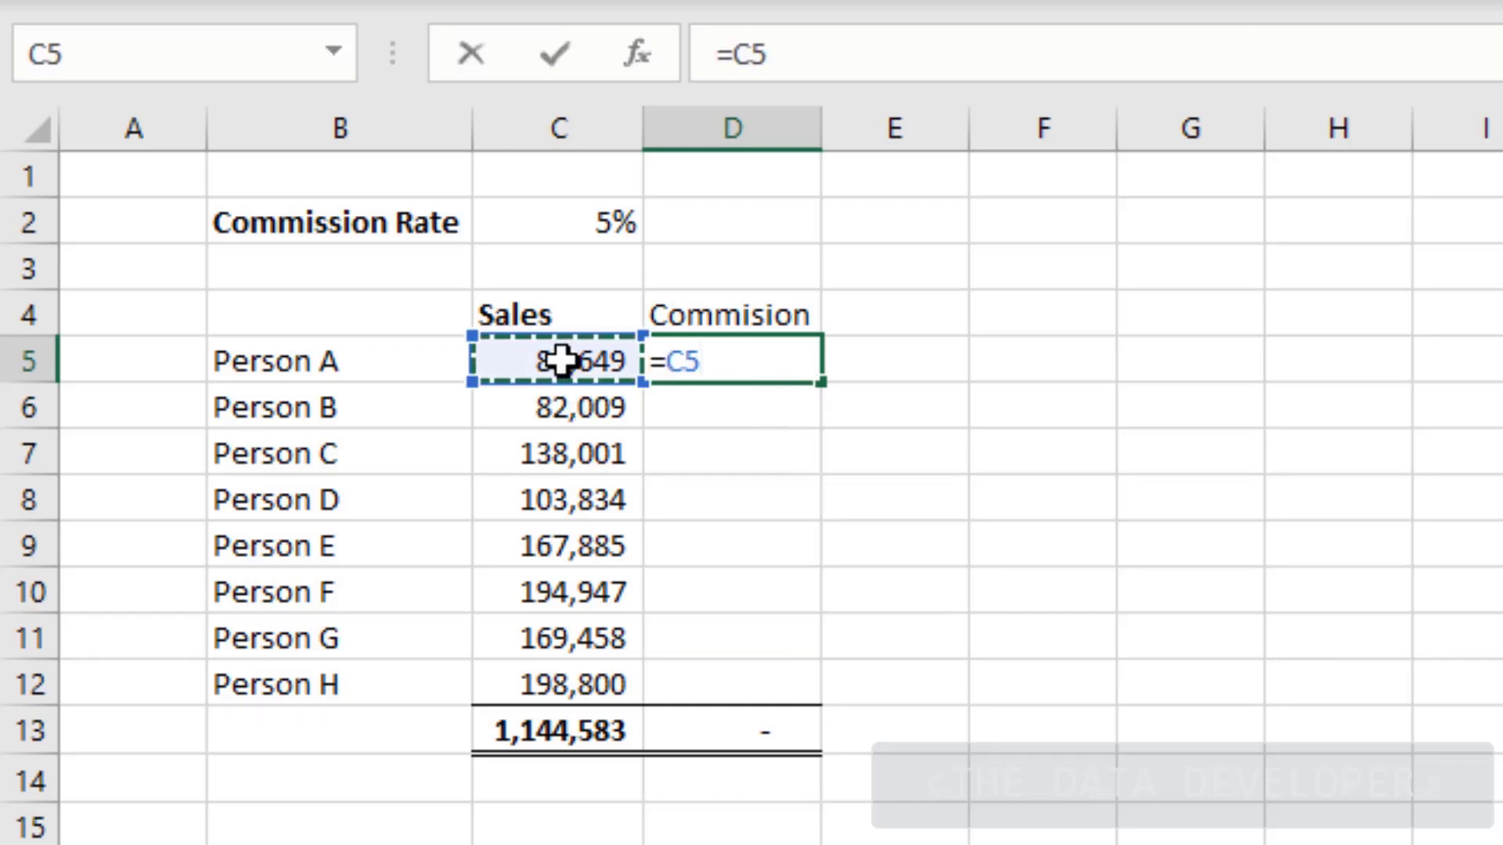
type("*")
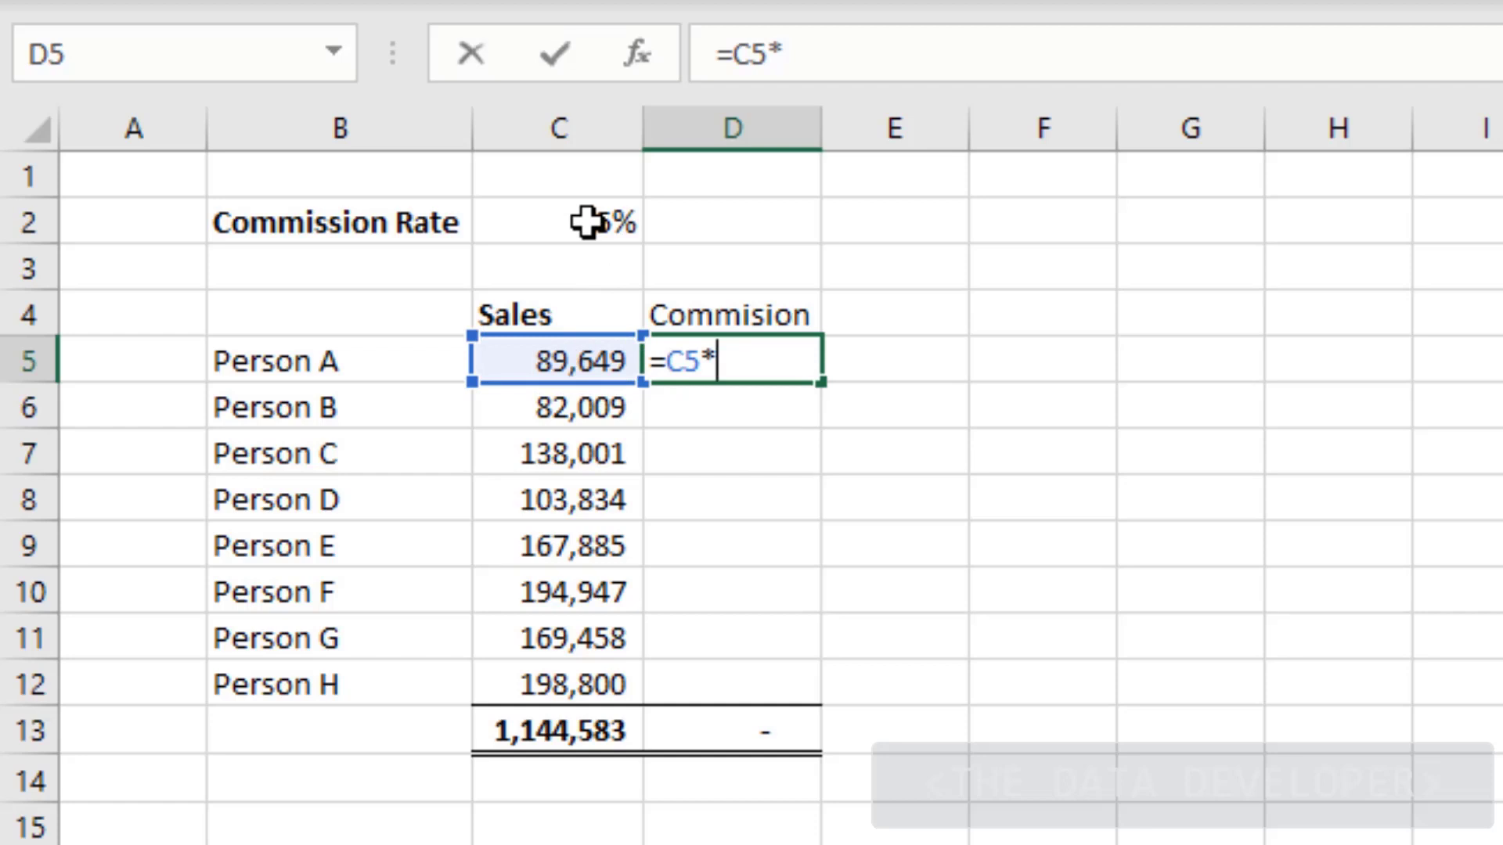
left_click(587, 223)
key("F4")
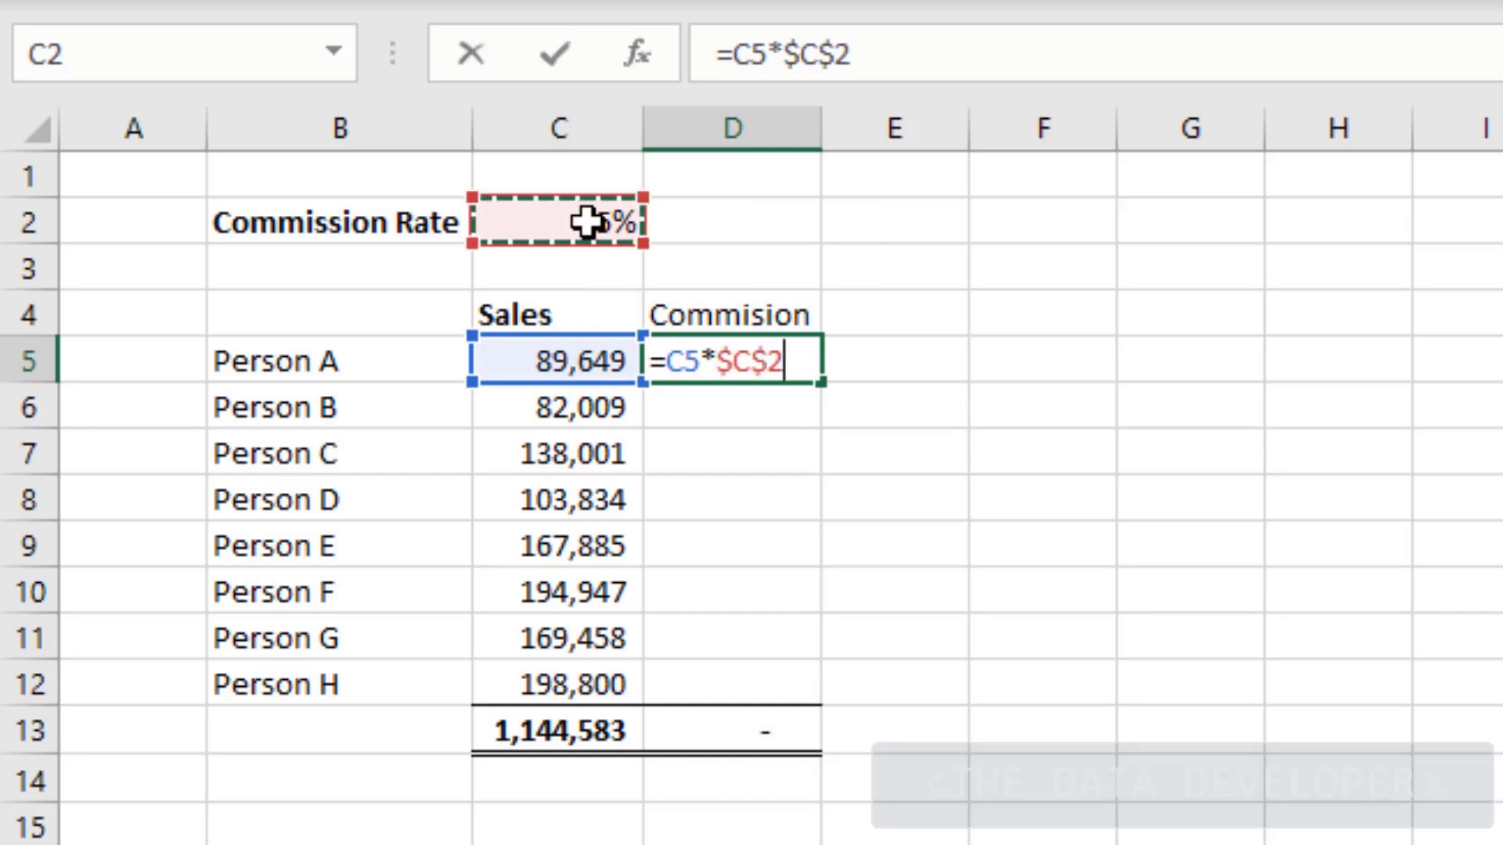
key("Return")
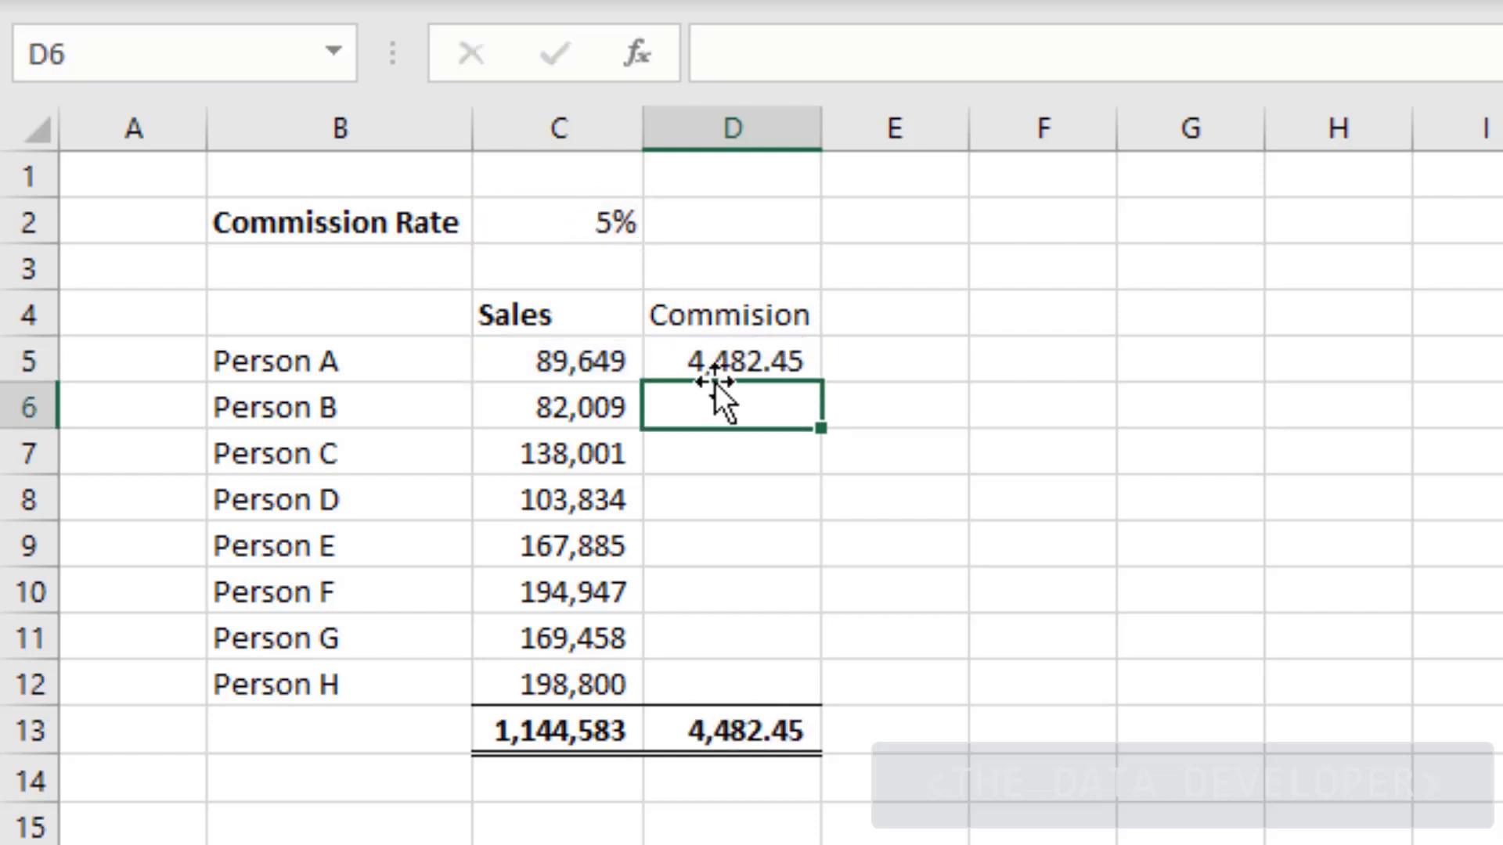
Fill the commission formula down to Person H in D12 and check D5
left_click(728, 364)
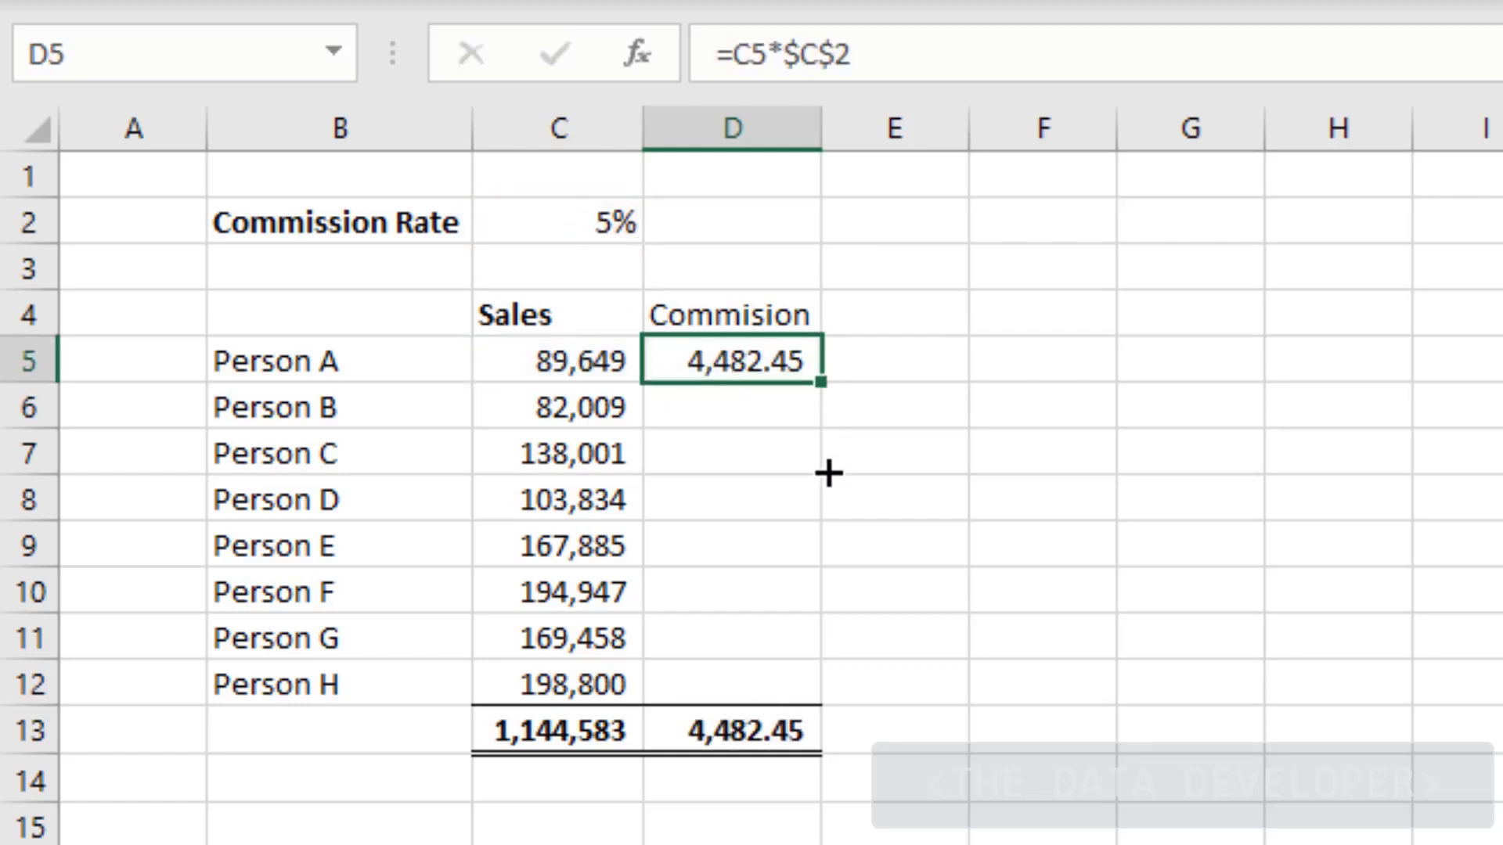
left_click_drag(828, 473, 859, 691)
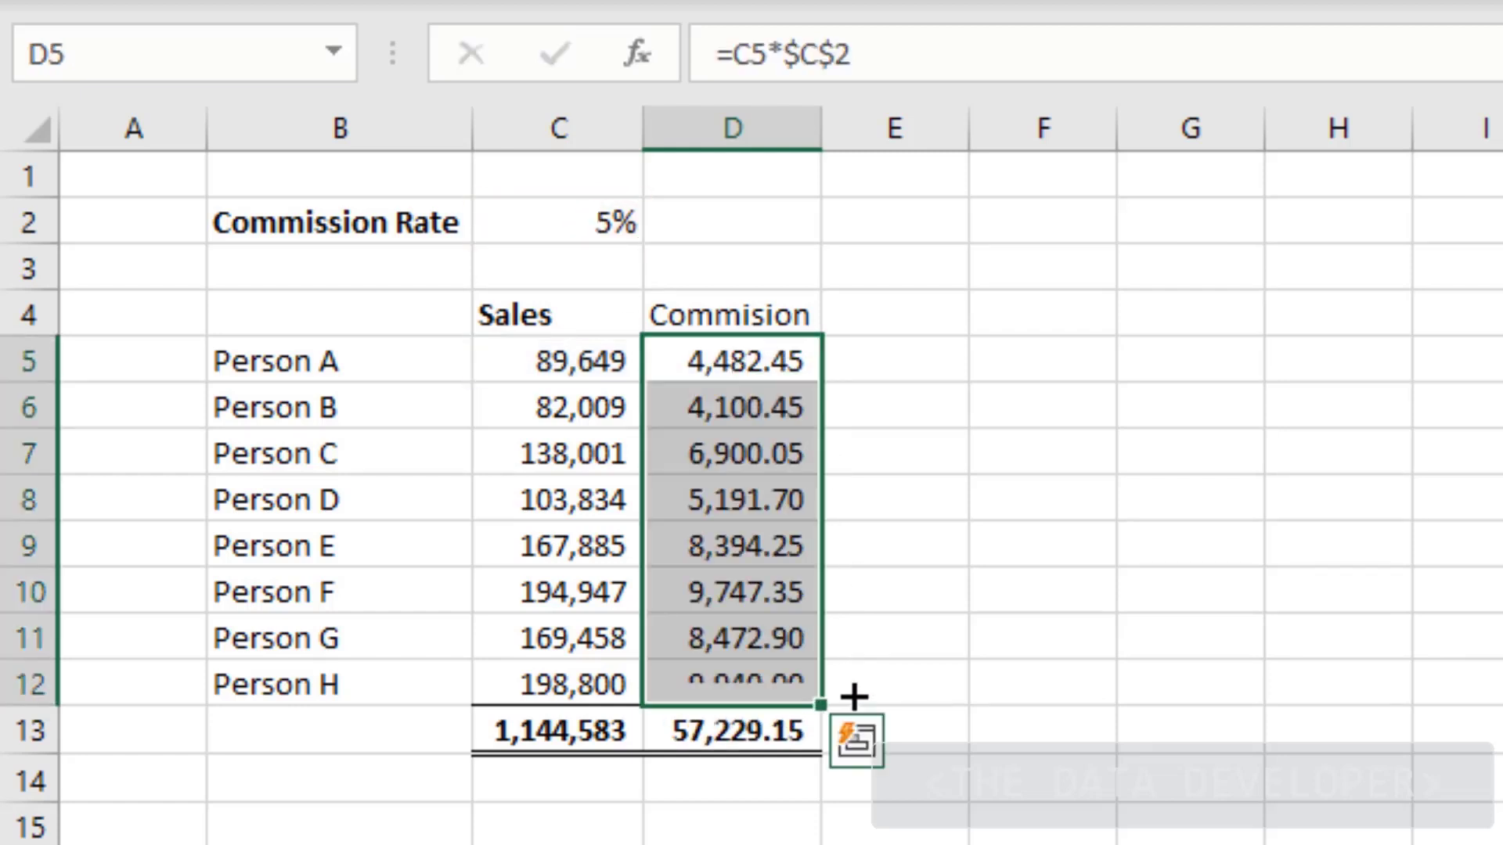
left_click(940, 294)
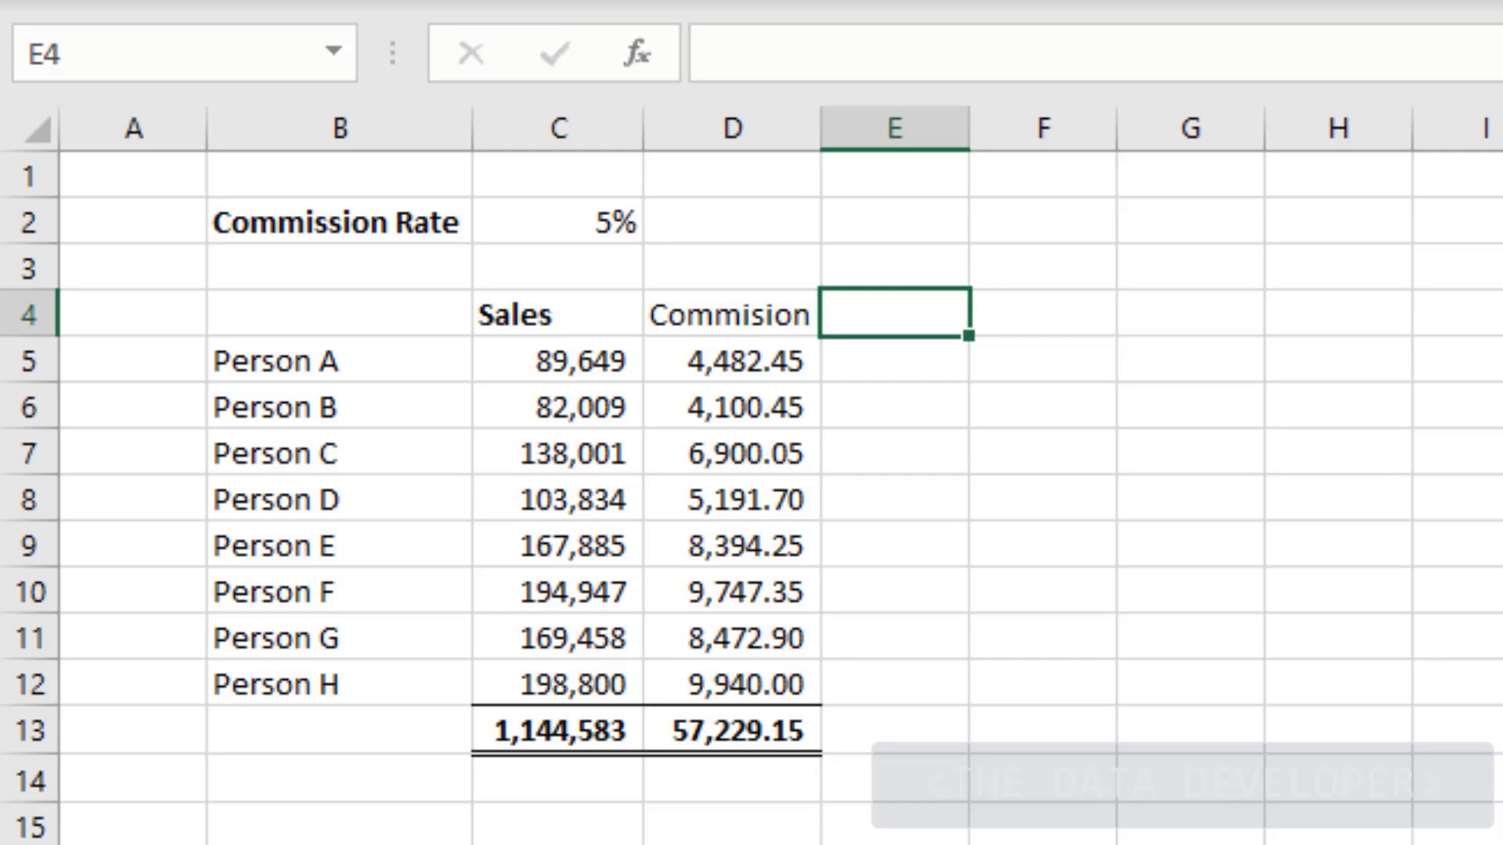
left_click(744, 361)
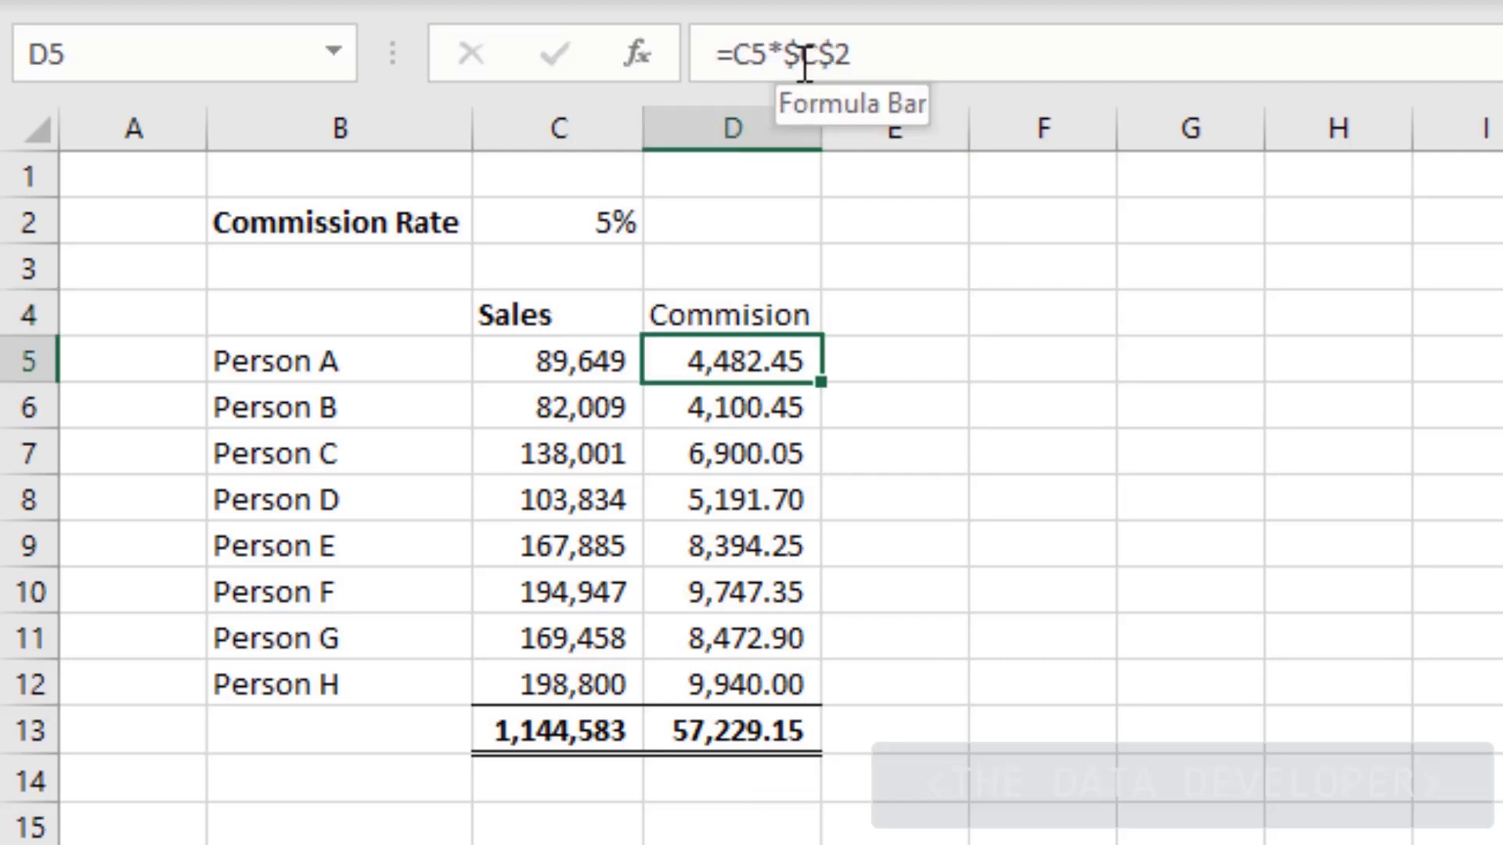
left_click(915, 396)
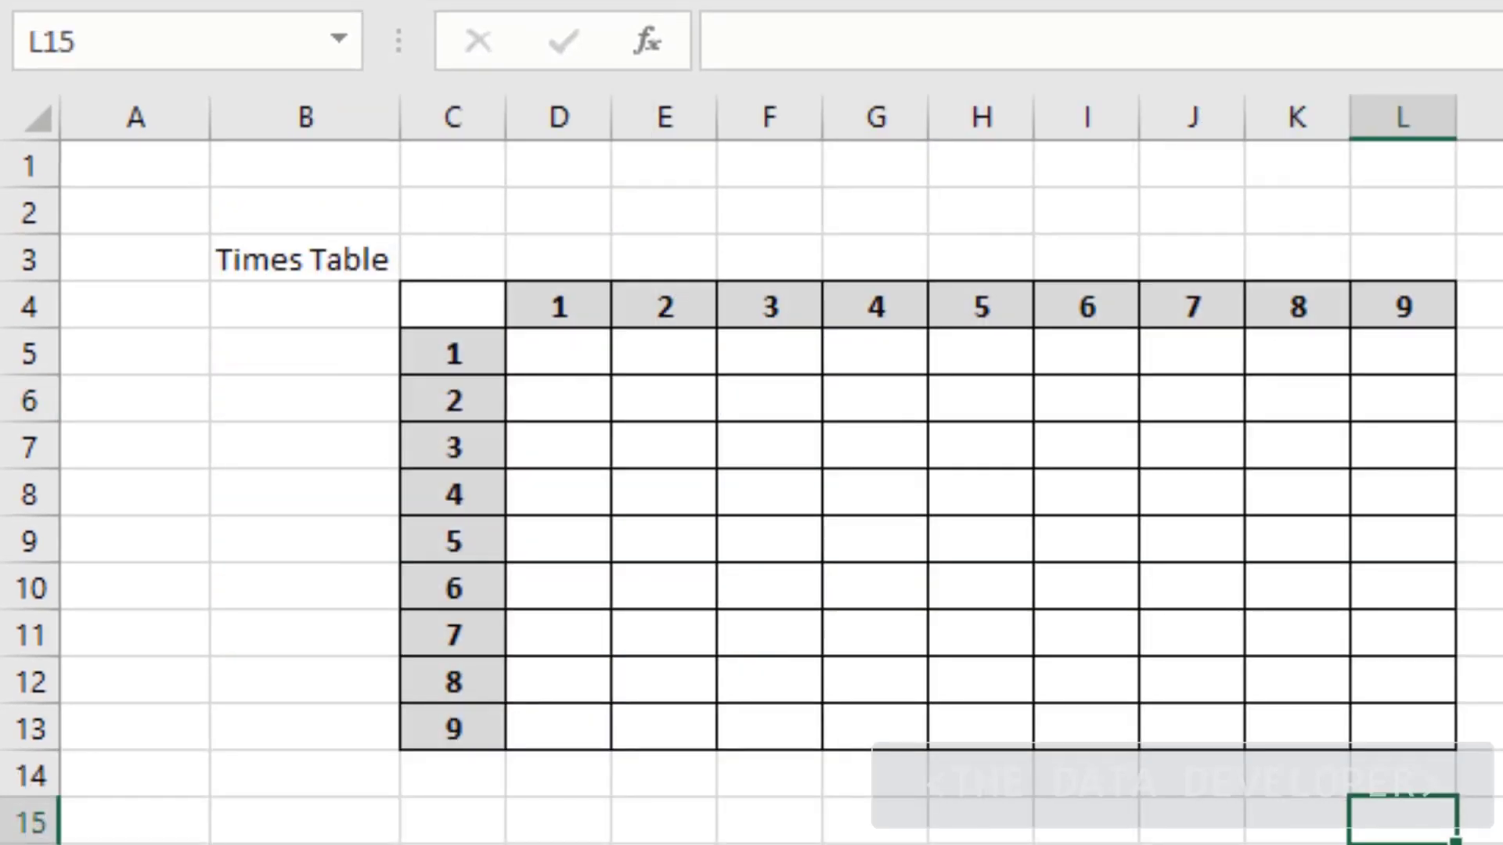
Switch to the Times Table sheet and point out grid cell D5 and headers D4 and C5
left_click(453, 844)
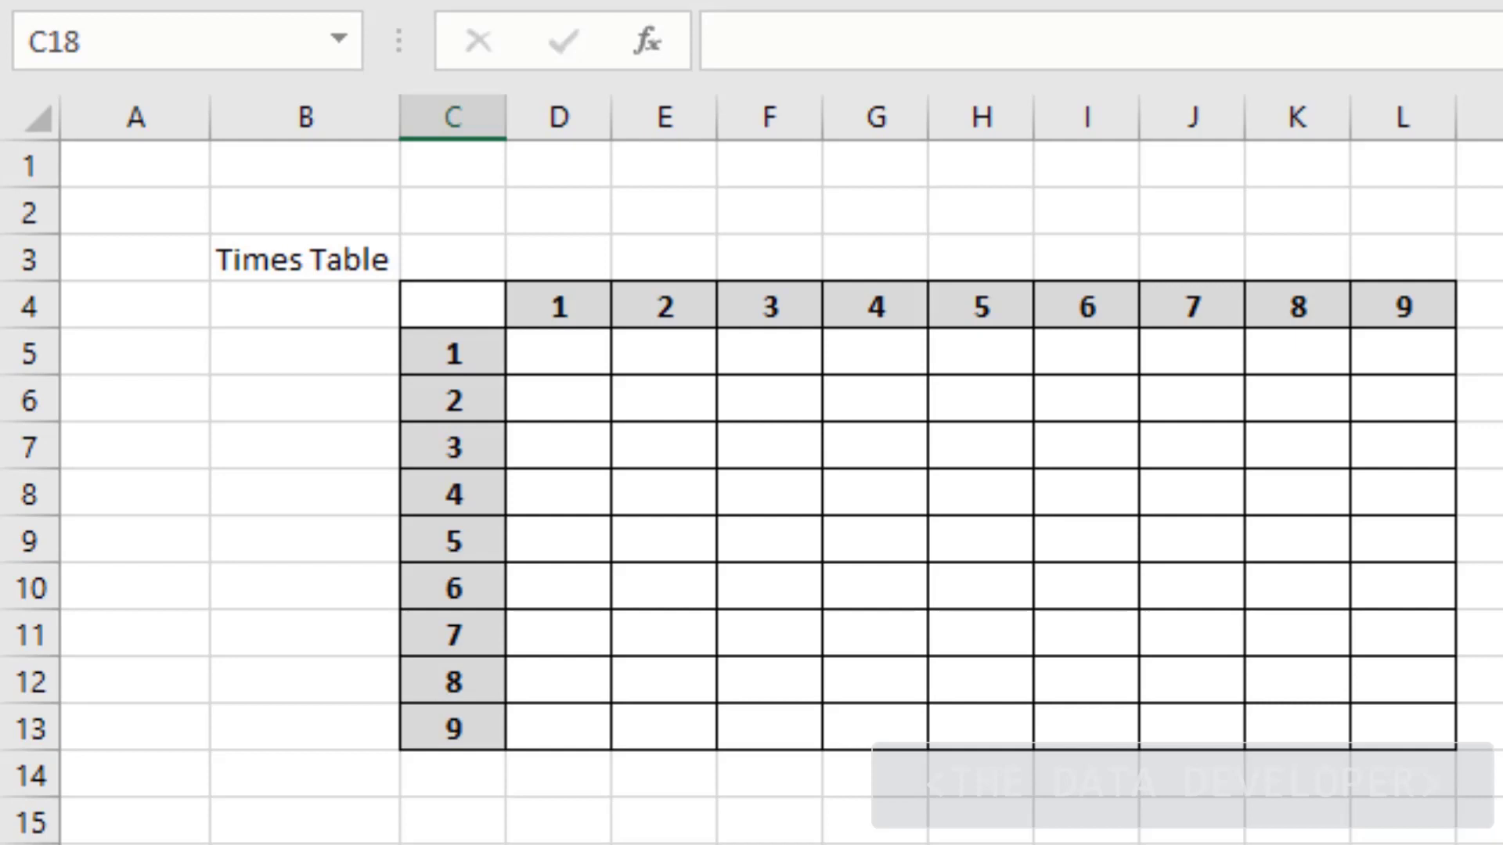
left_click(531, 360)
left_click(683, 344)
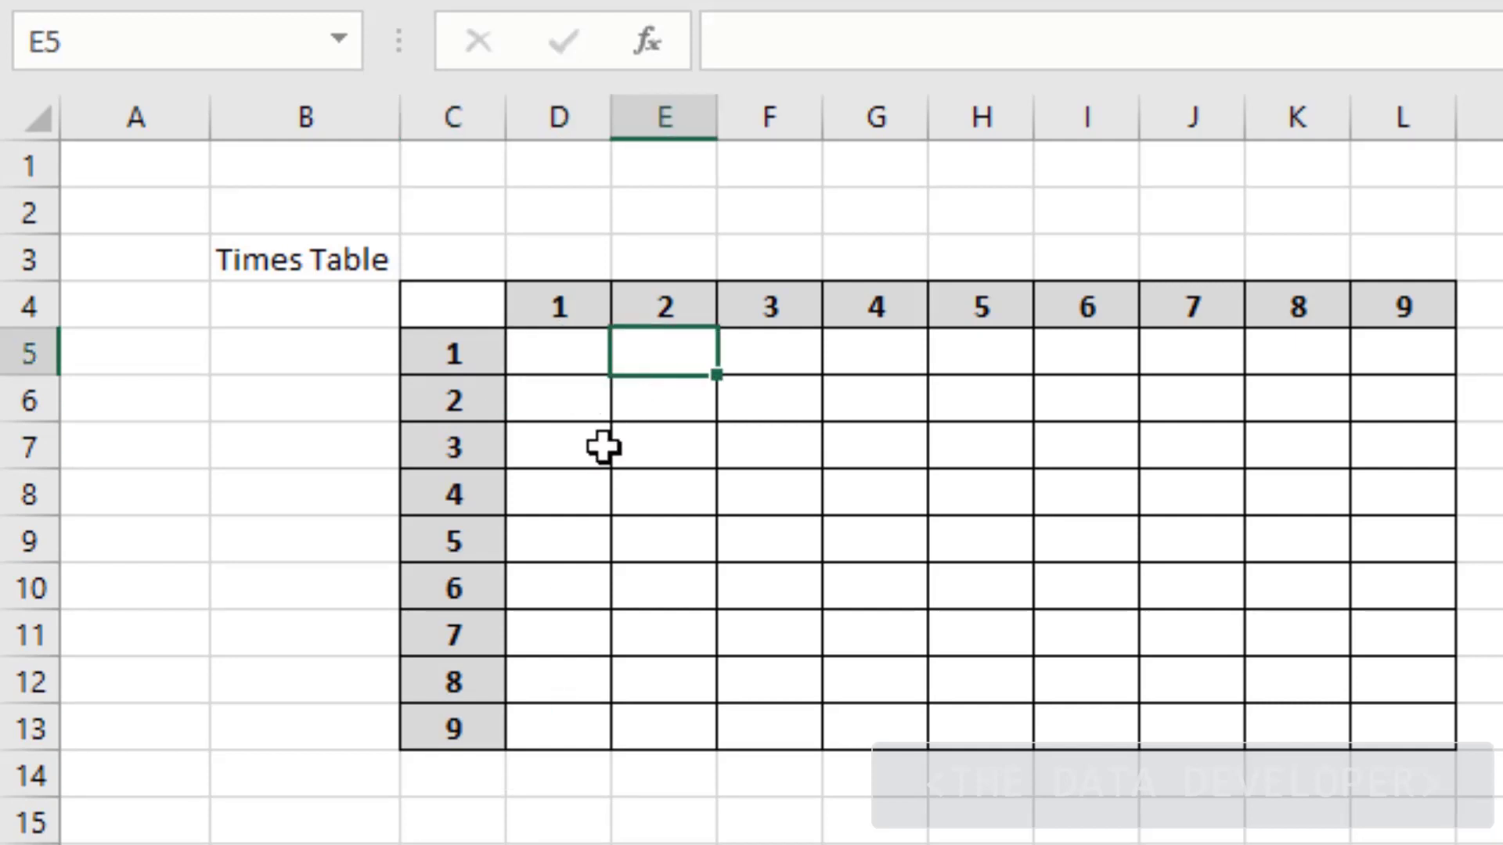
left_click(568, 364)
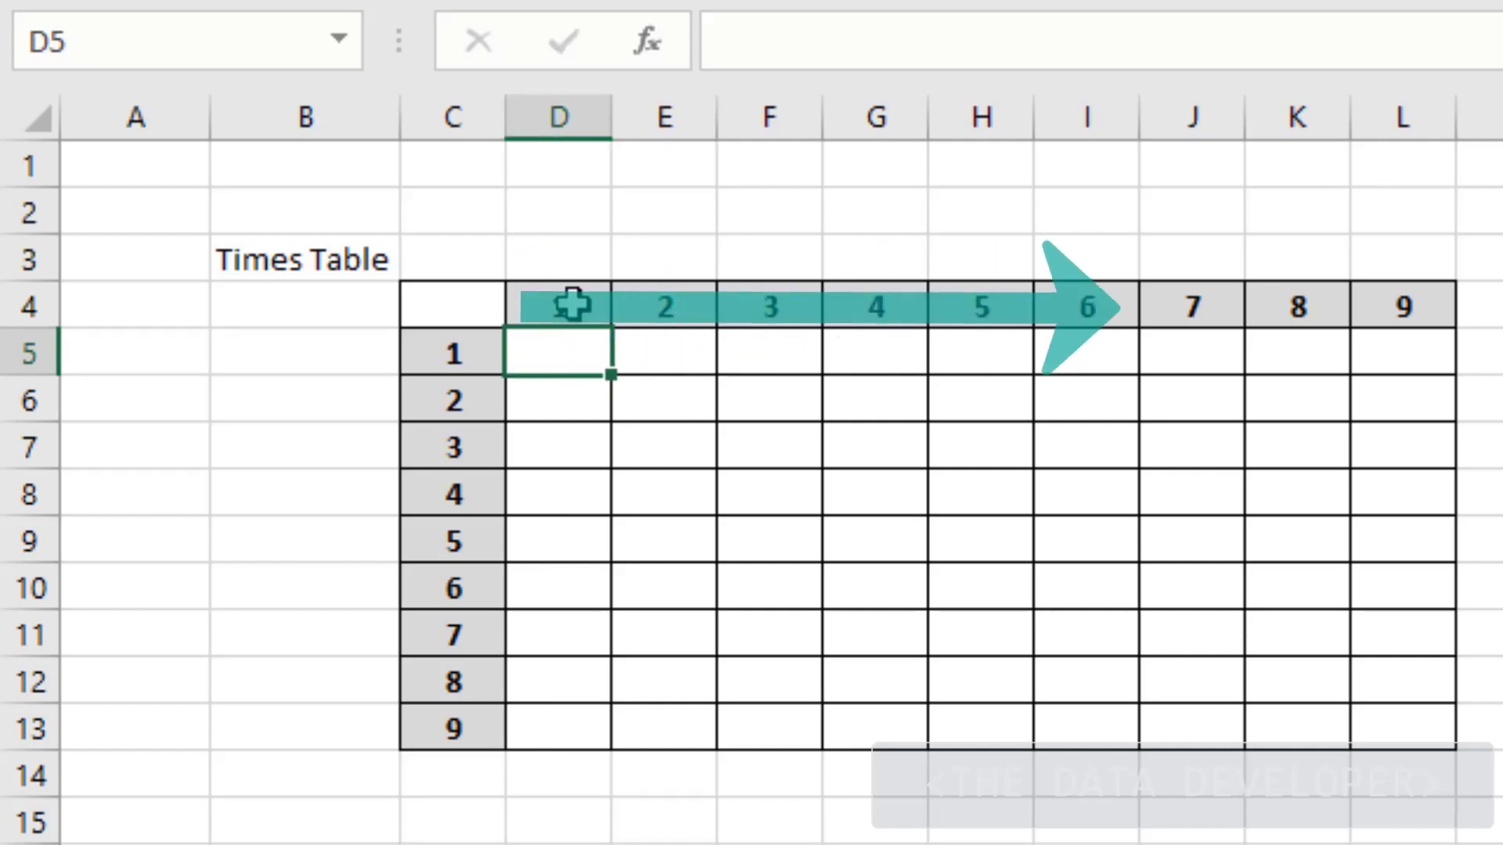
left_click(572, 305)
left_click(454, 346)
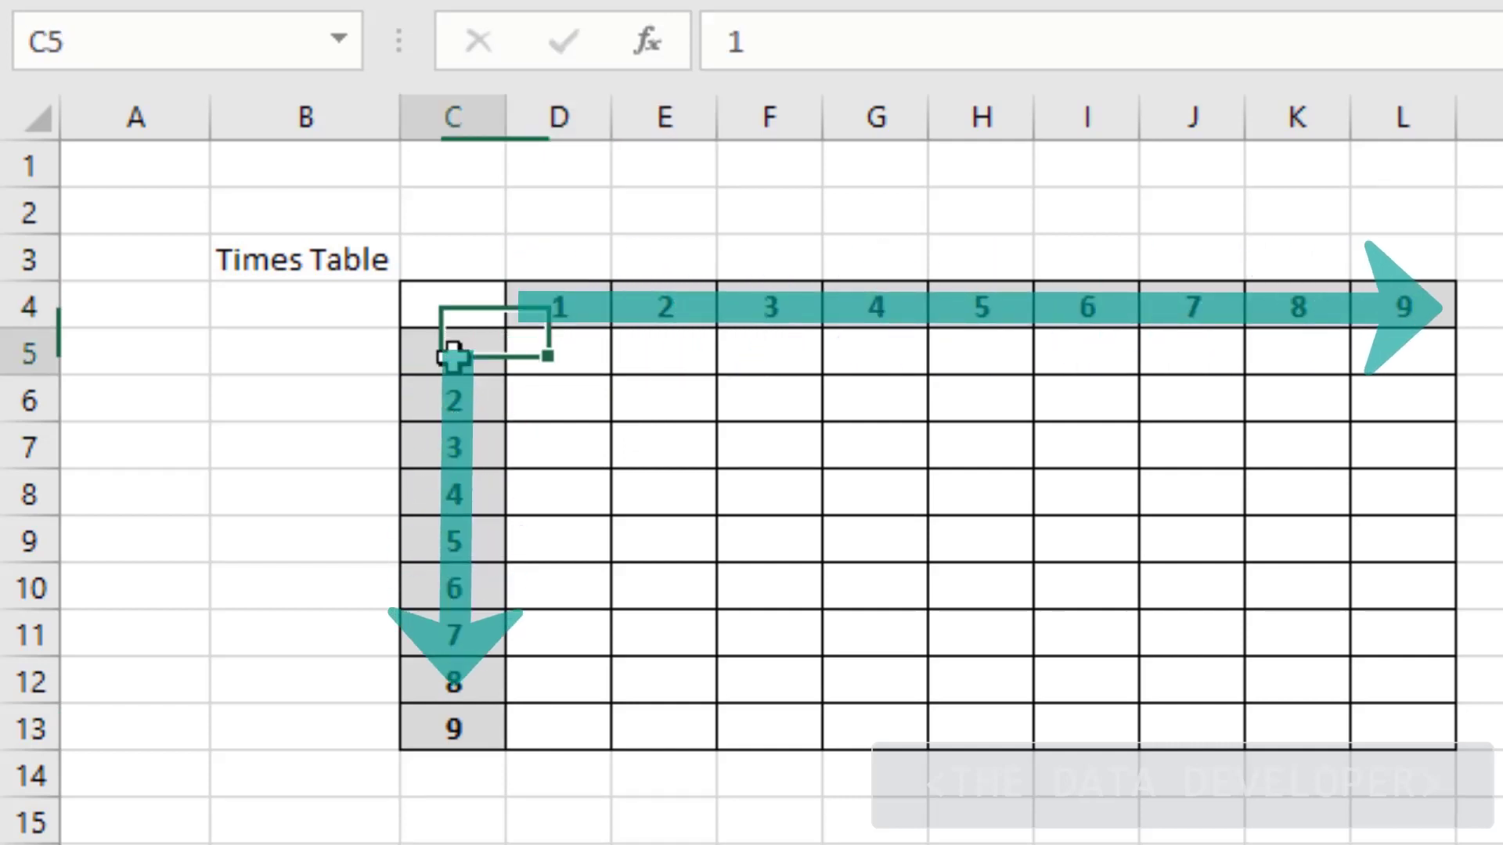
left_click(552, 364)
type("=")
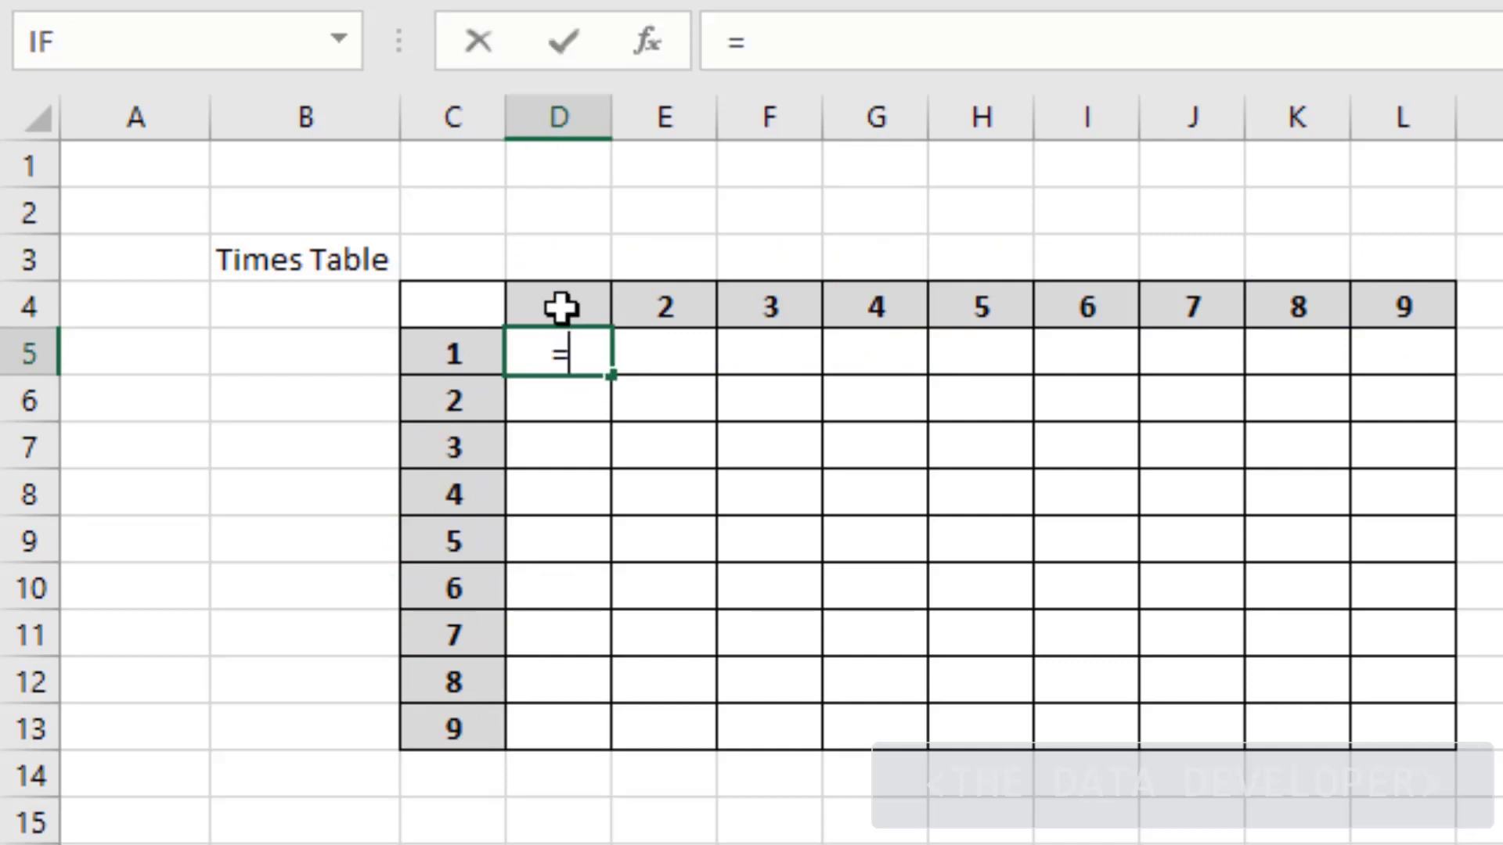
left_click(543, 305)
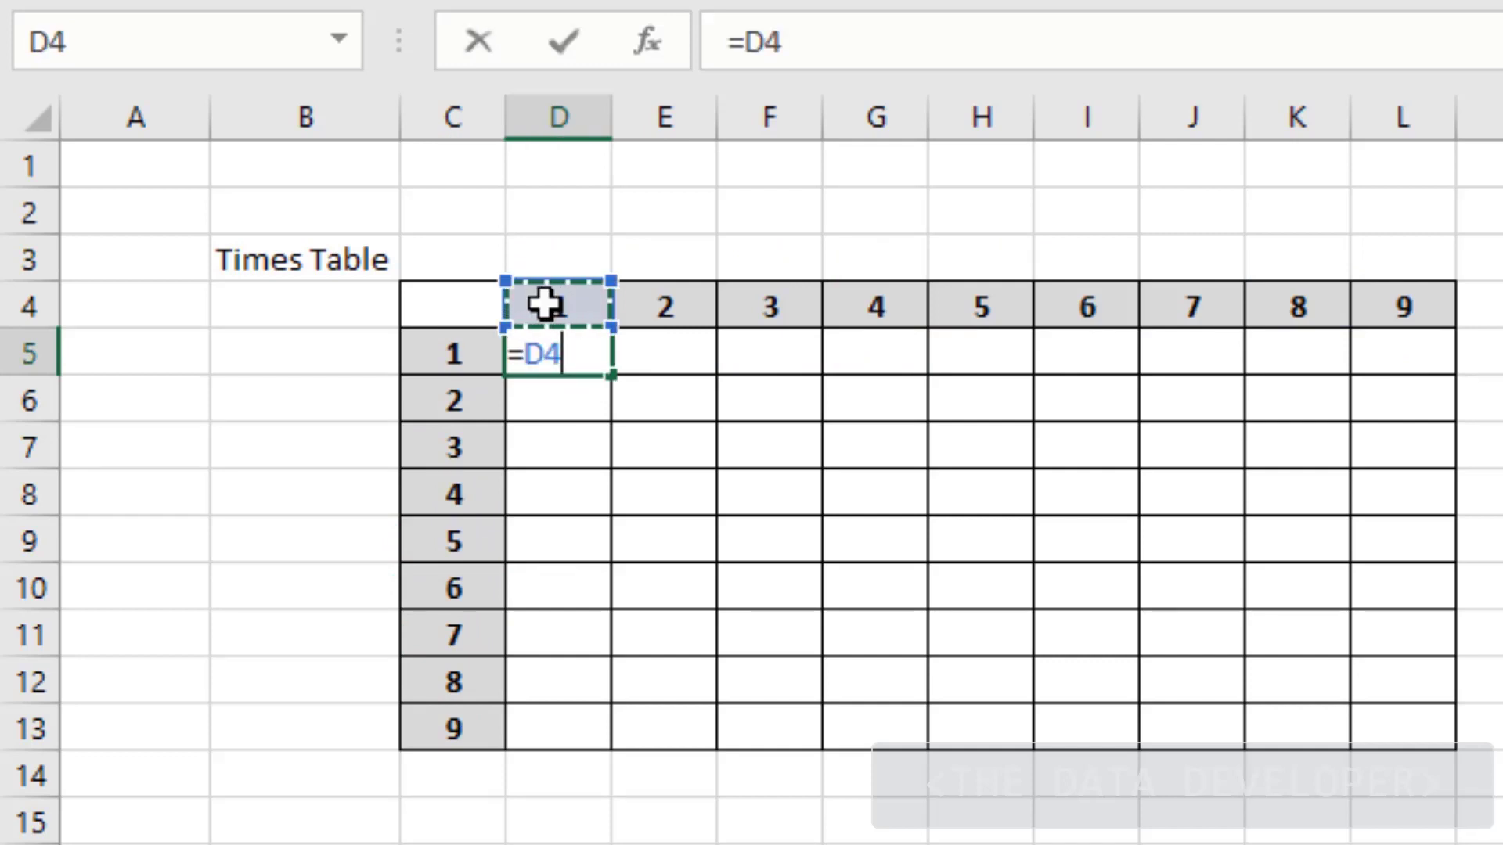
type("*")
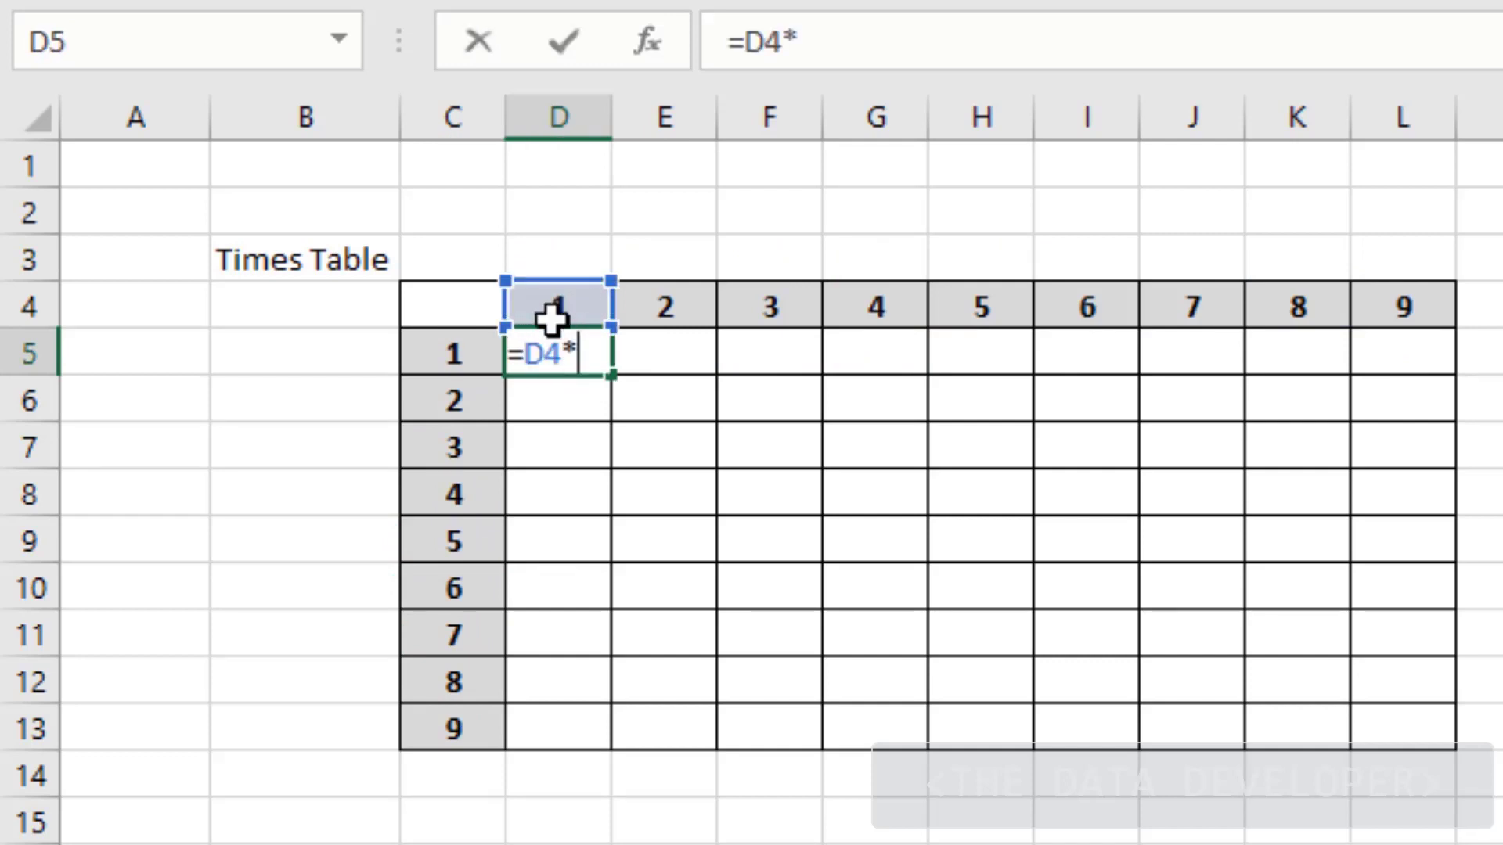
left_click(439, 354)
key("Return")
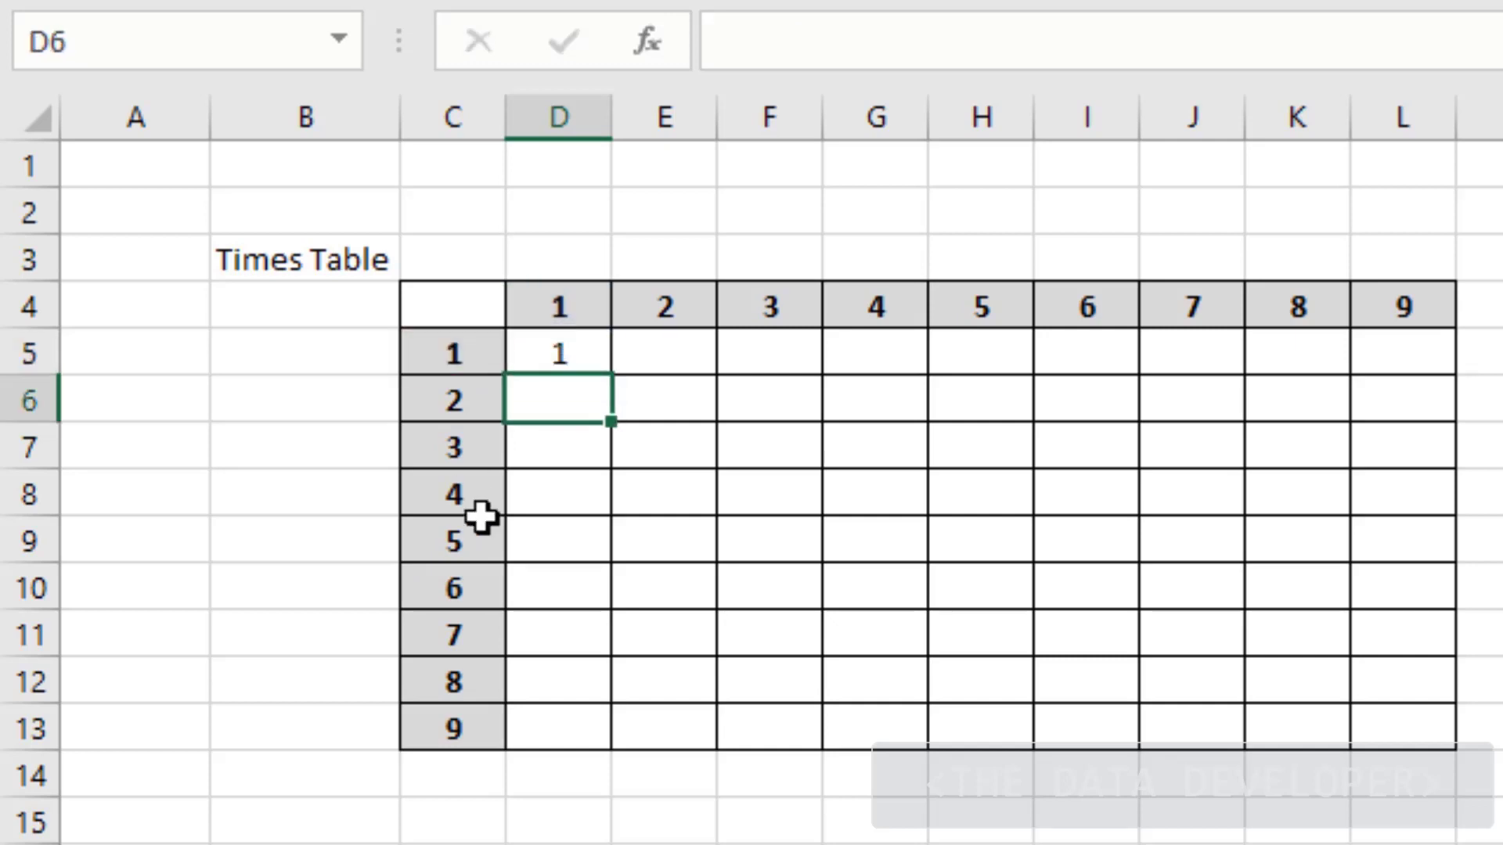
left_click(569, 353)
left_click_drag(610, 381, 1427, 679)
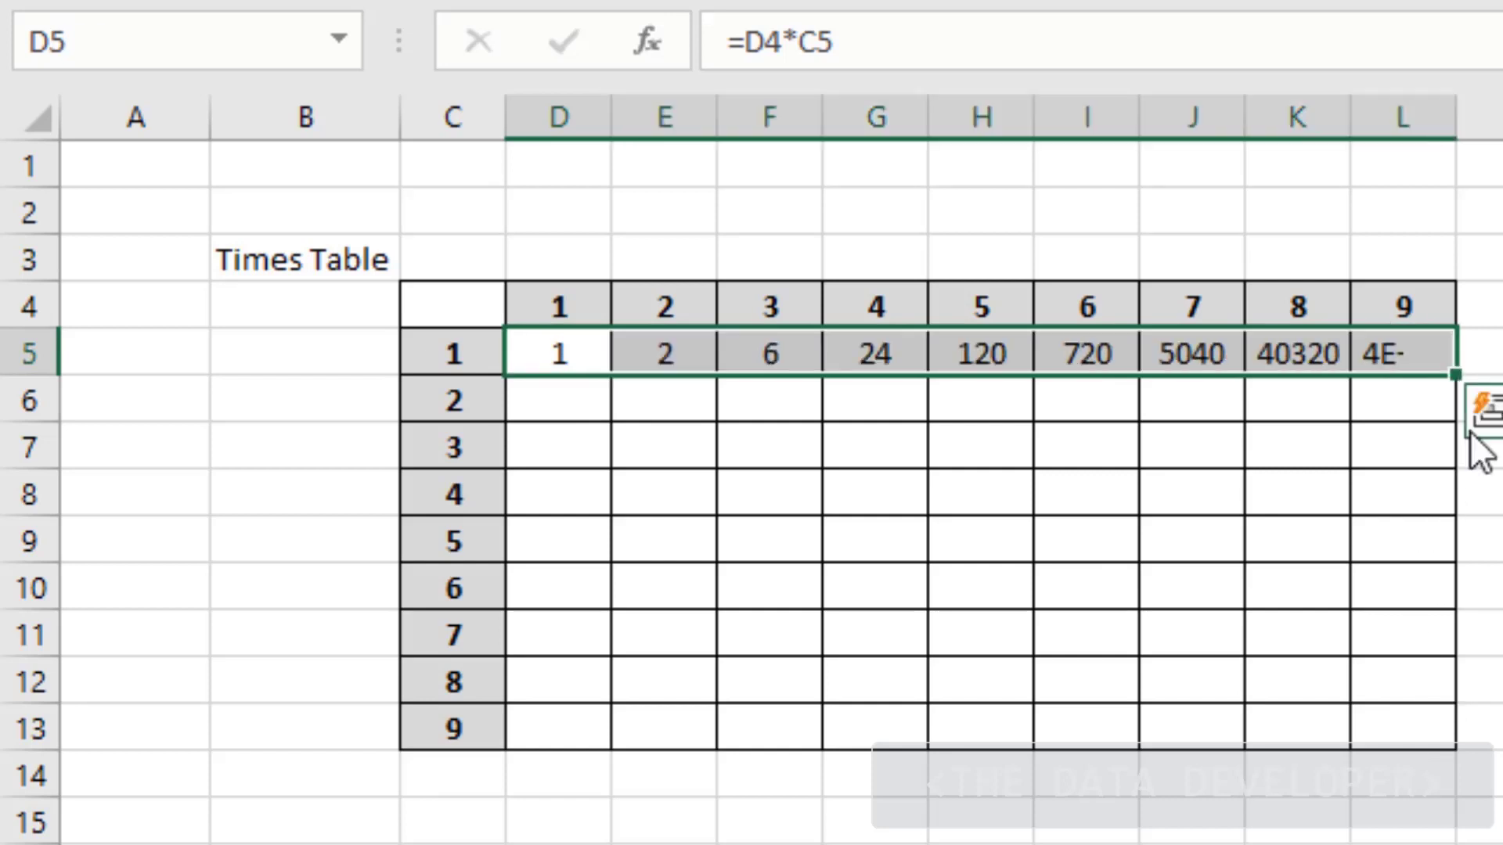
left_click_drag(1457, 377, 1402, 726)
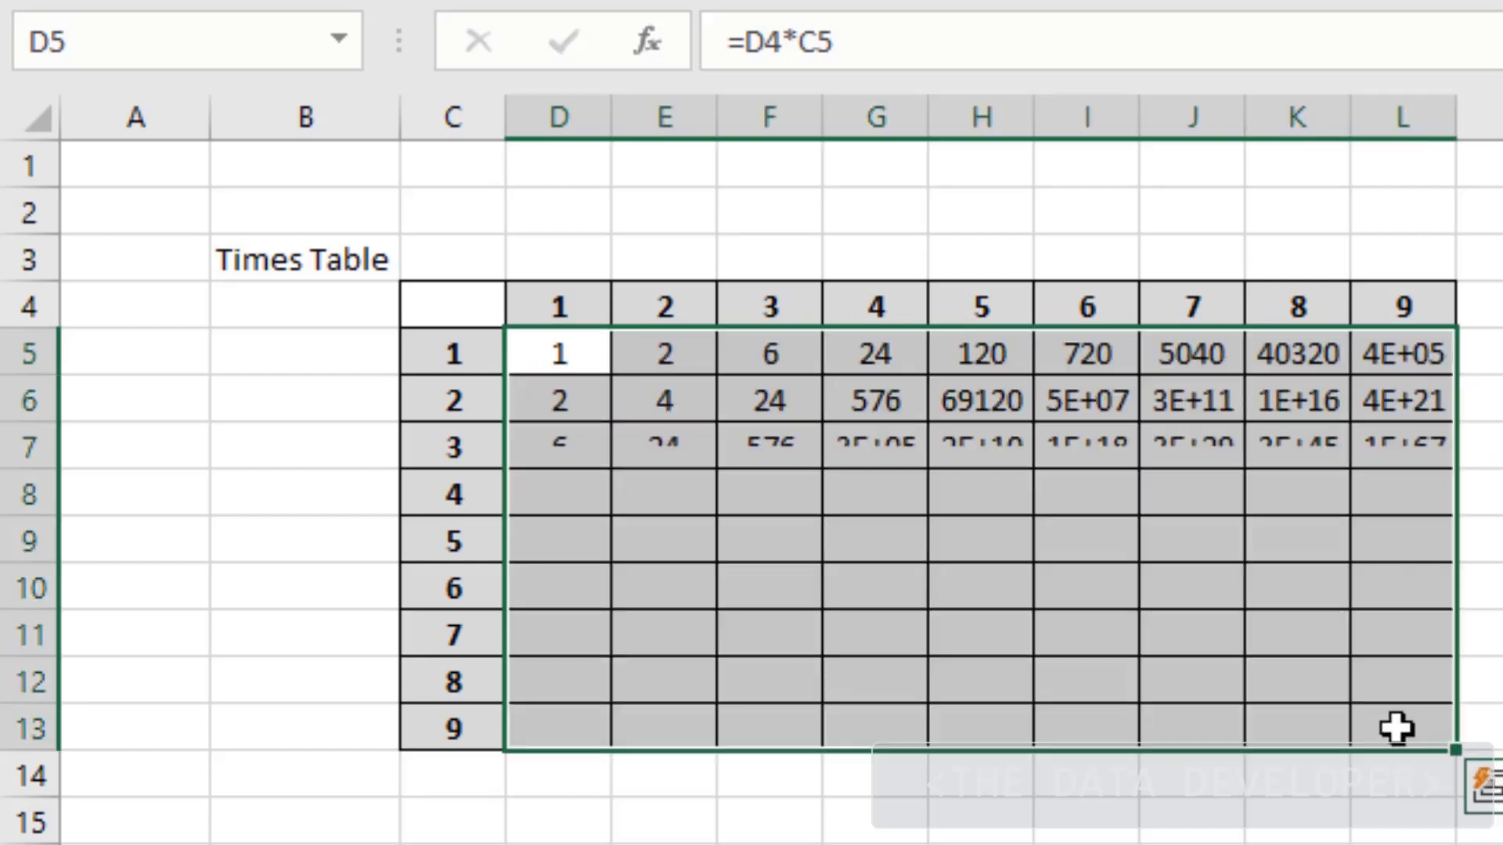
left_click(1050, 530)
left_click(1409, 760)
left_click(1398, 689)
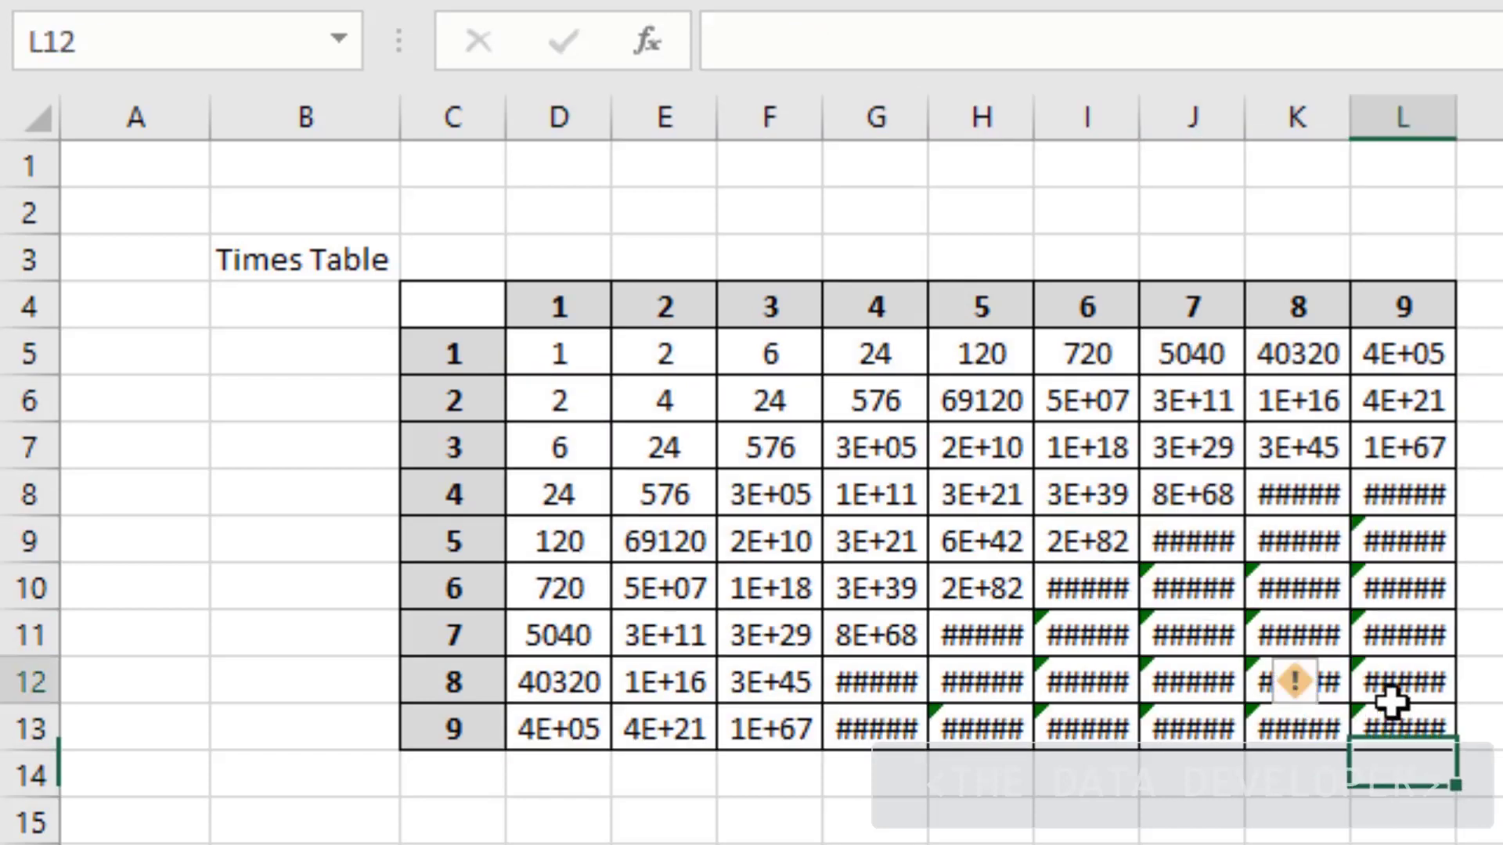
left_click(1401, 732)
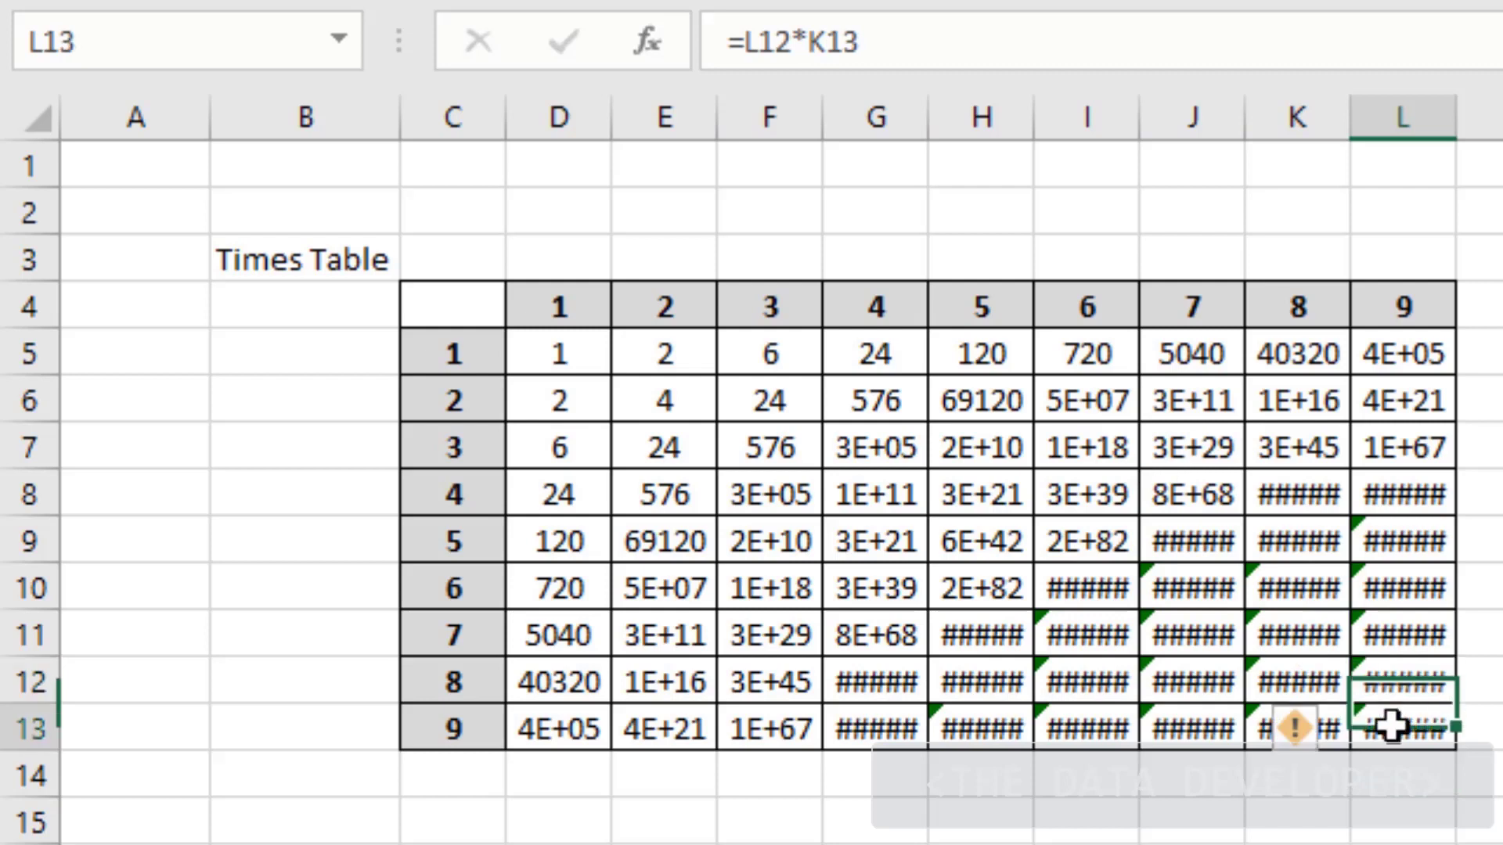
left_click(587, 363)
left_click_drag(1431, 712, 587, 357)
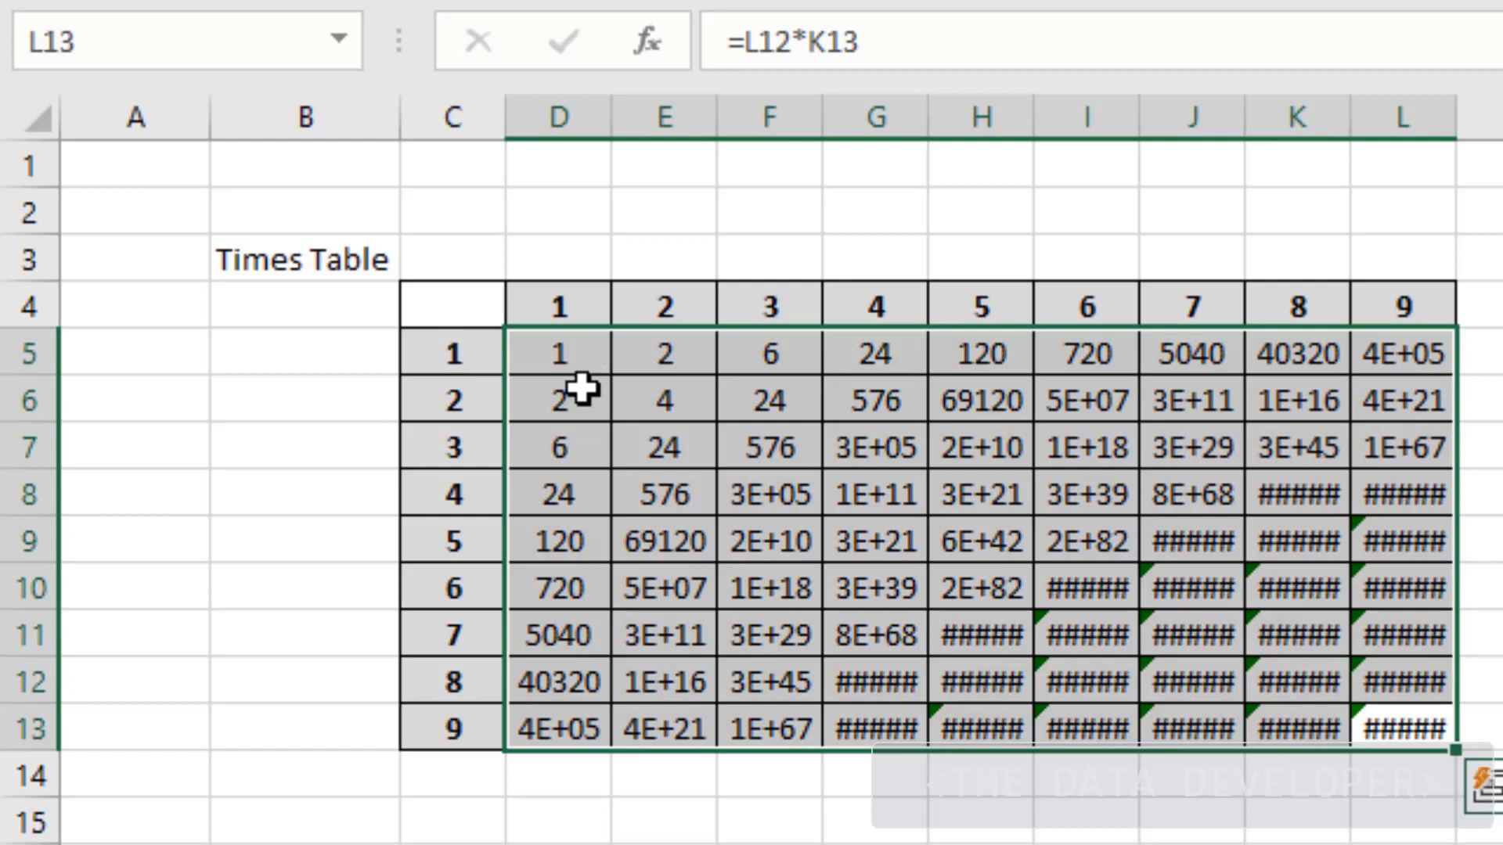
key("Delete")
left_click(594, 460)
left_click(568, 368)
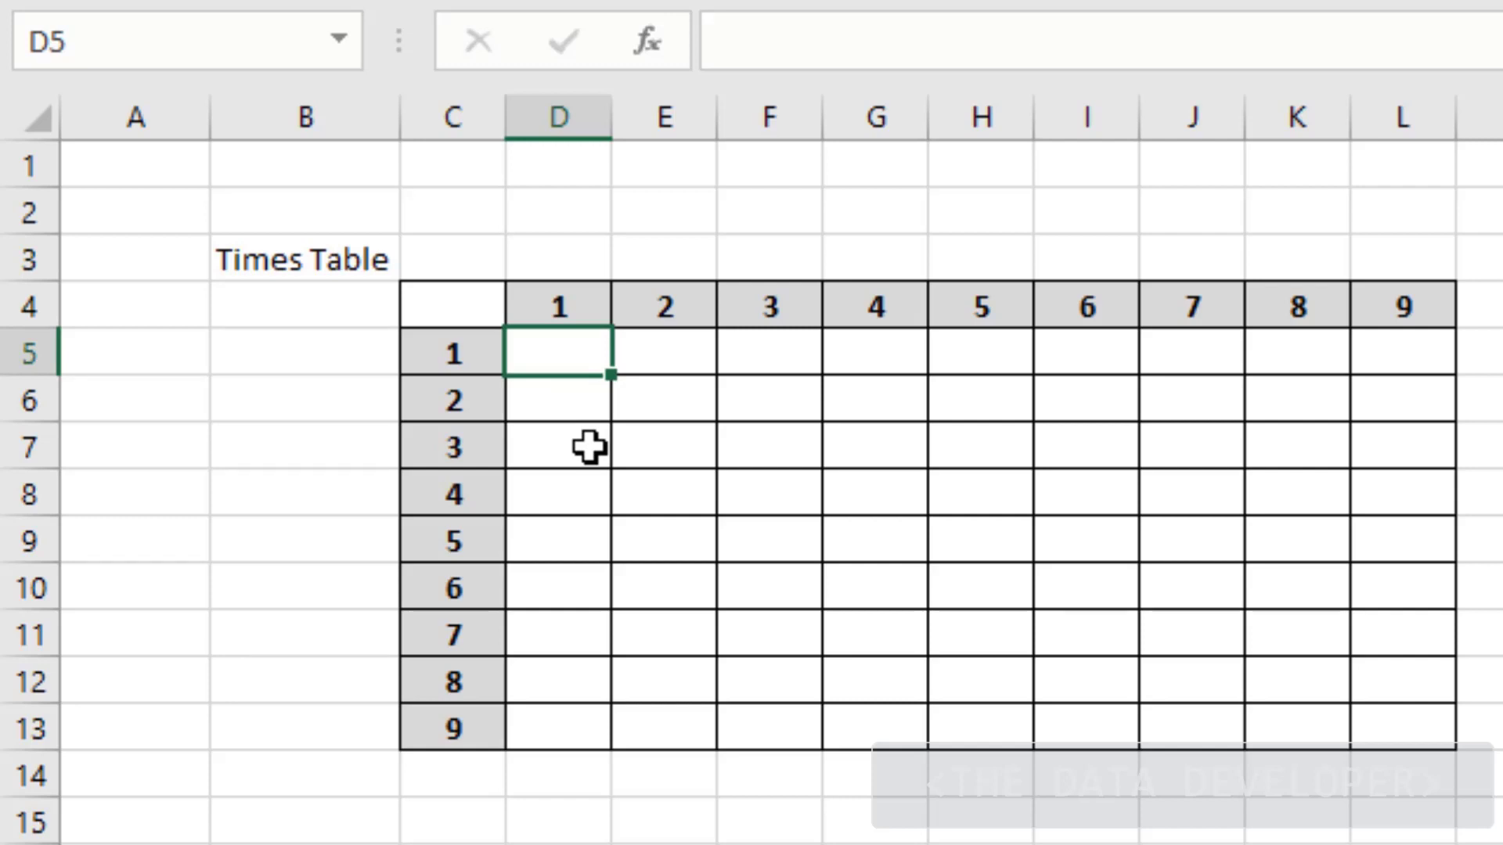
type("=")
left_click(584, 299)
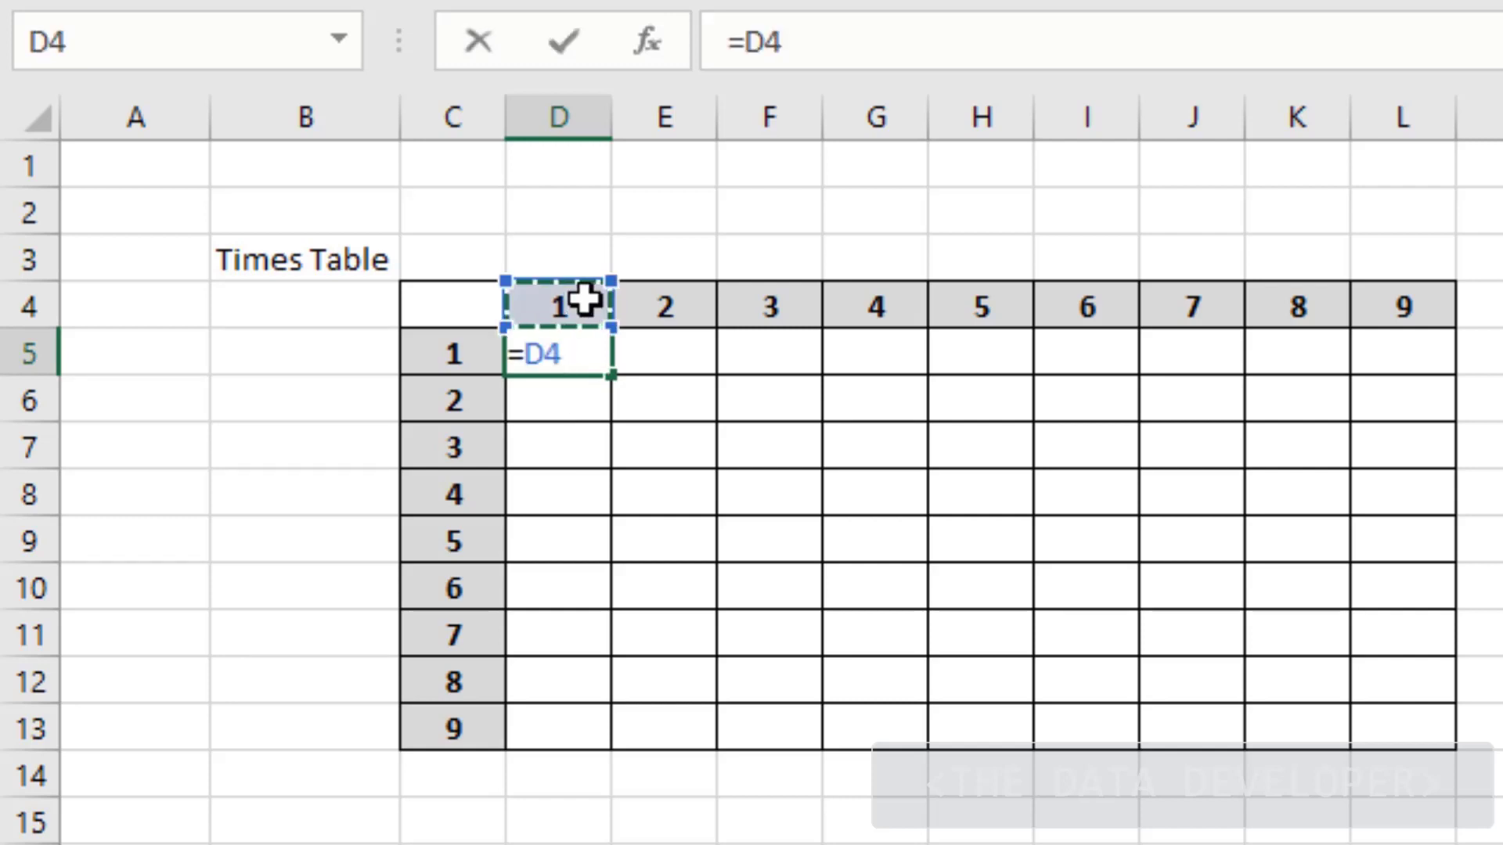
key("F4")
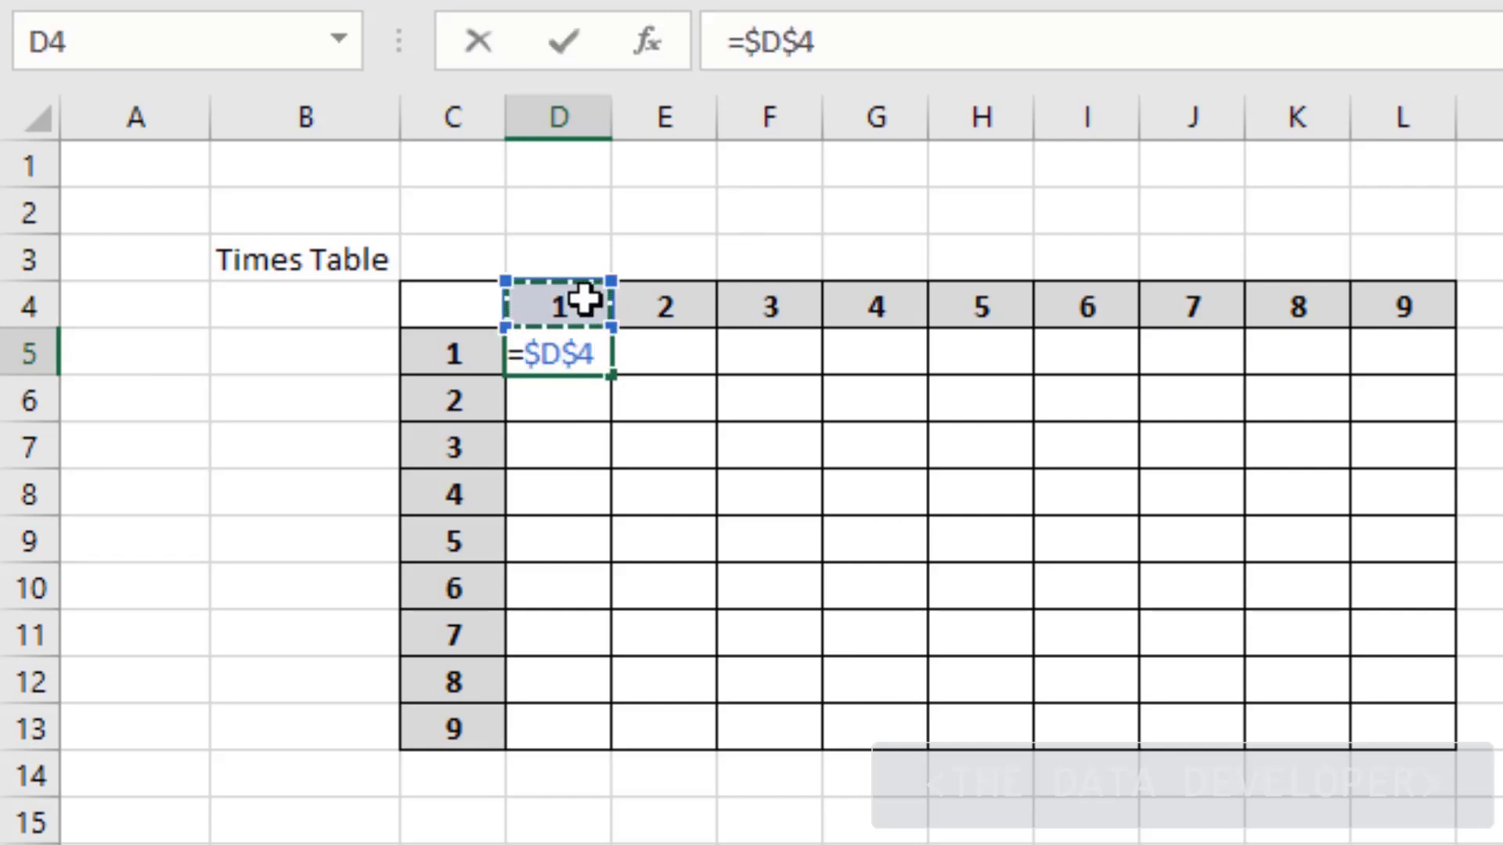
type("*")
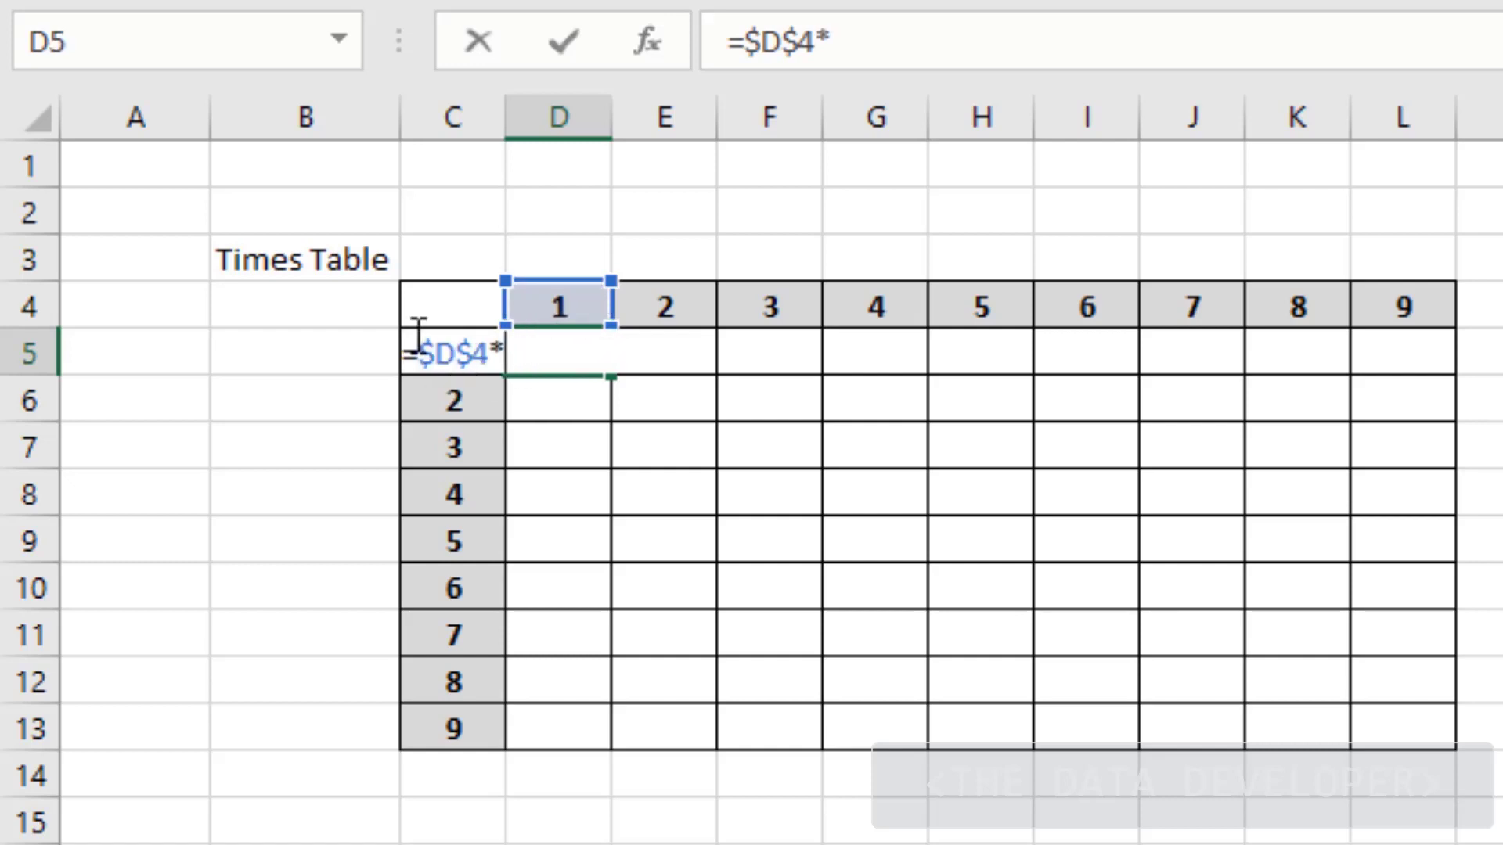
type("c5")
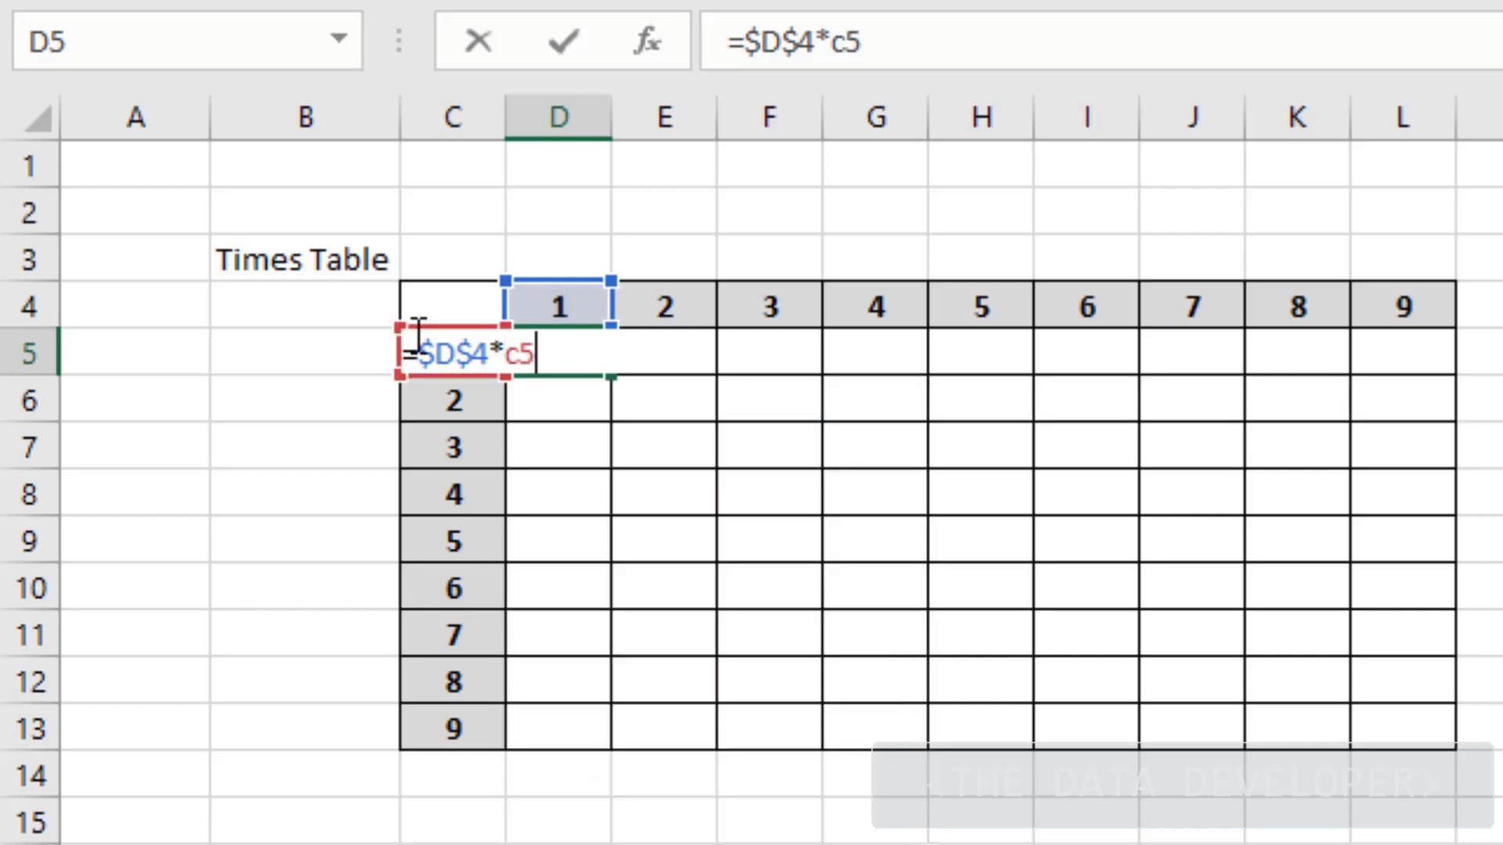
key("F4")
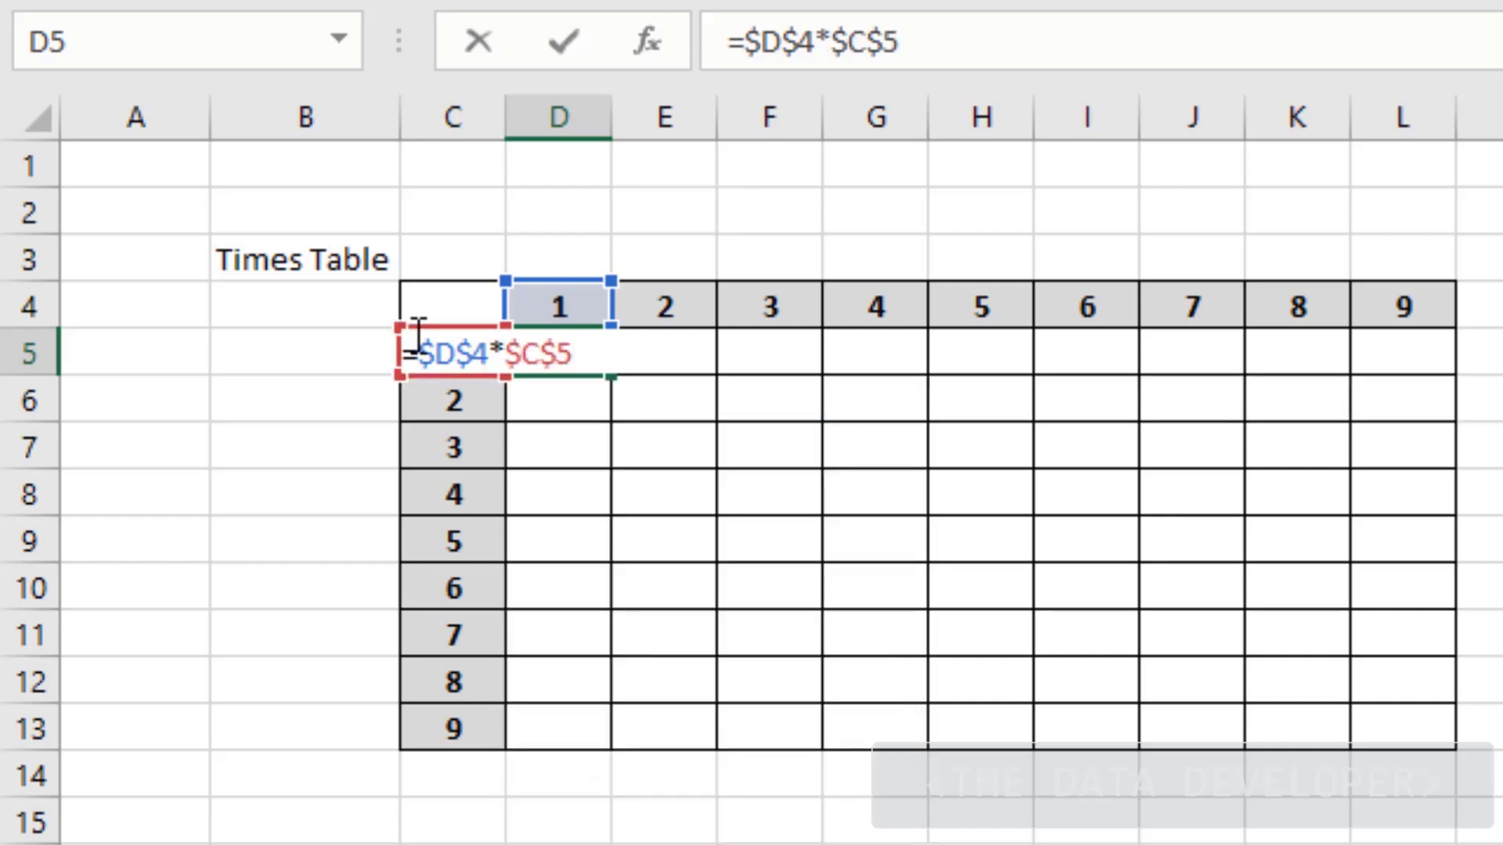
key("Return")
left_click(560, 354)
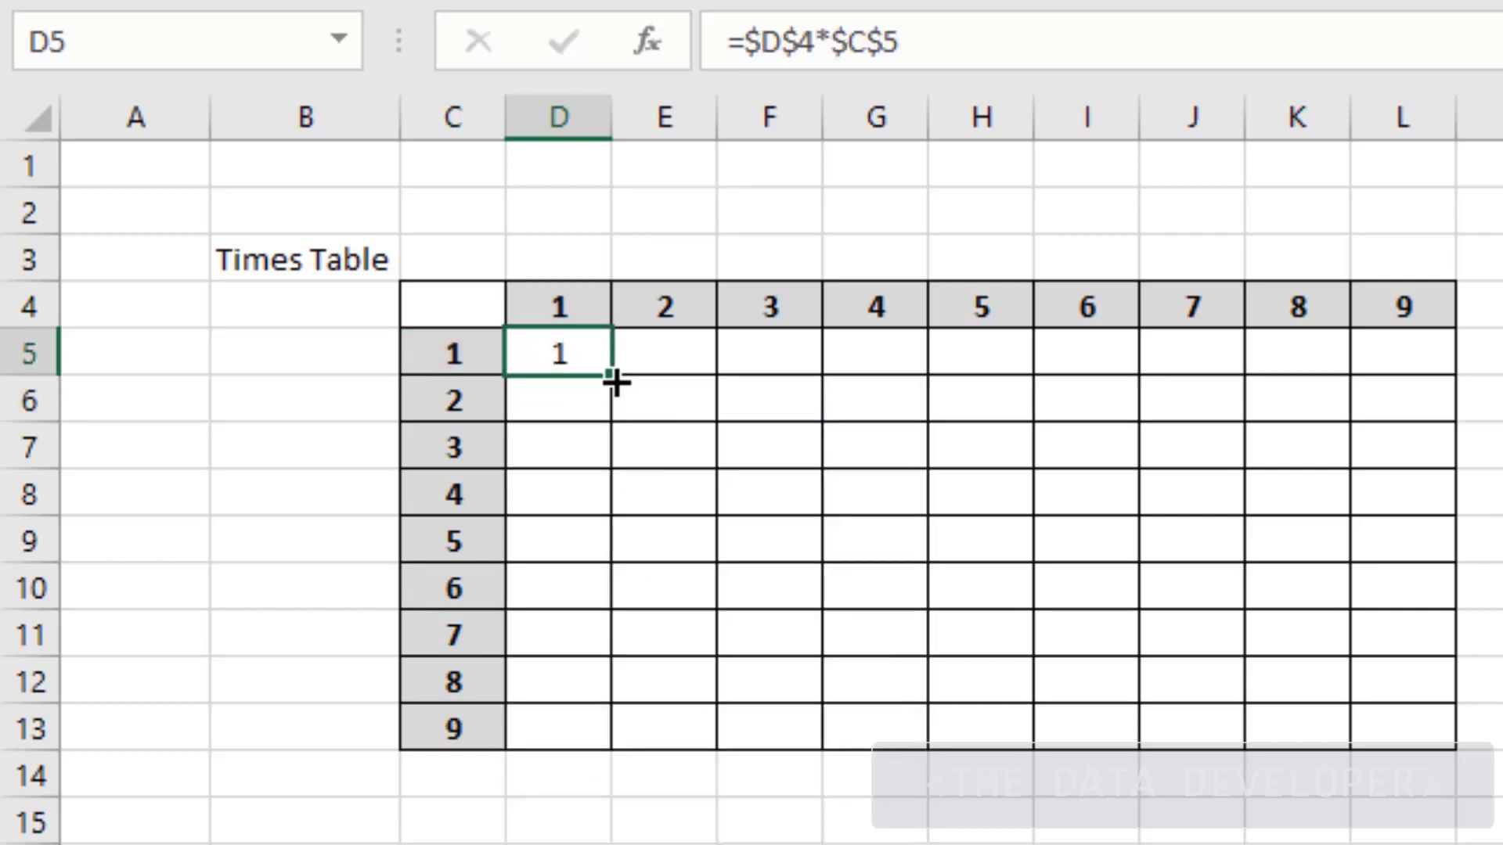
left_click_drag(617, 382, 1443, 744)
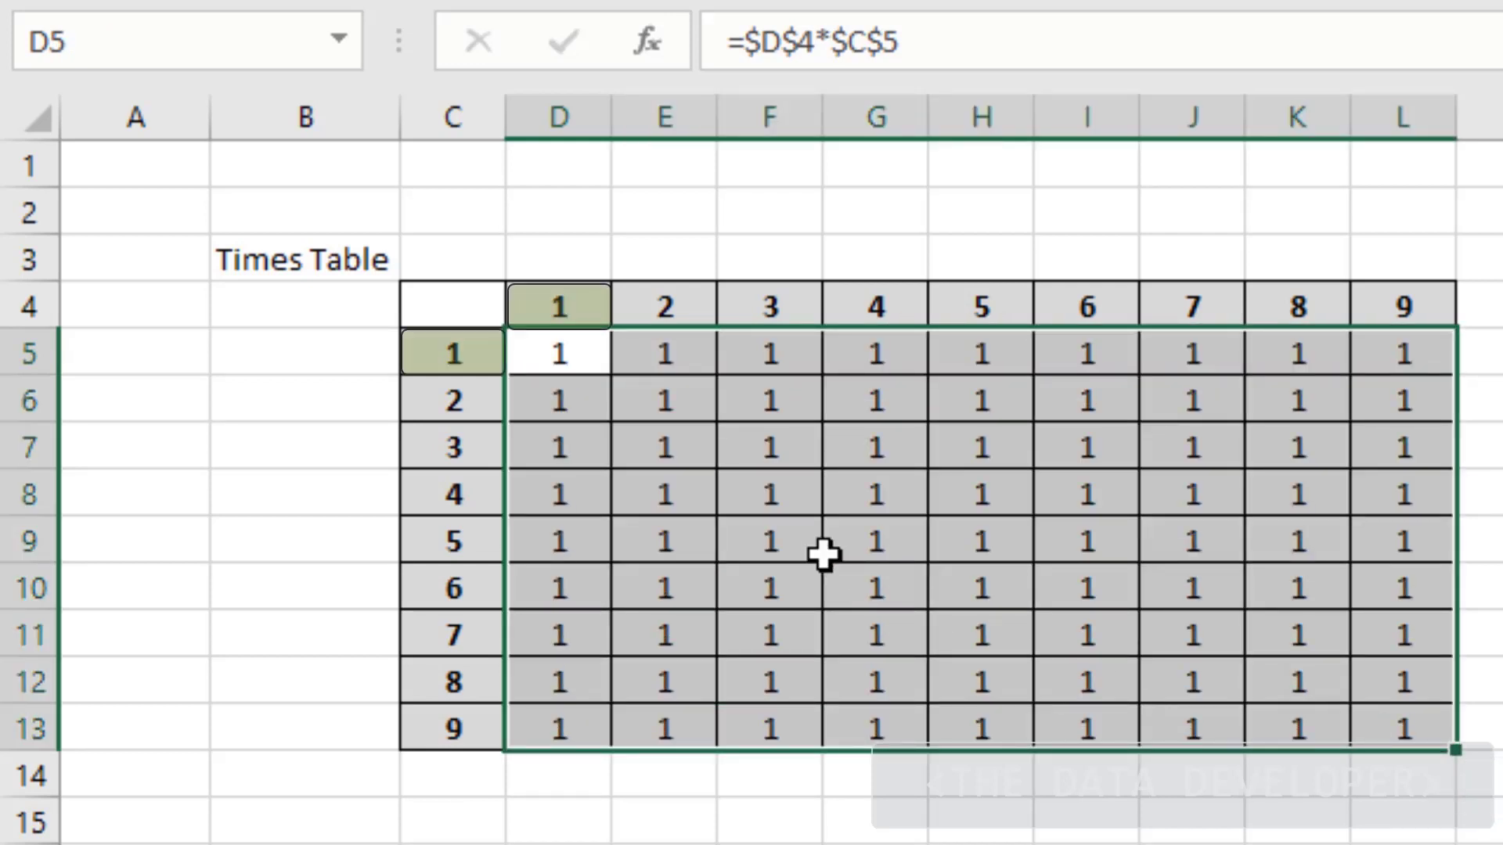
left_click(825, 554)
left_click_drag(563, 363, 1376, 725)
key("Delete")
left_click(709, 540)
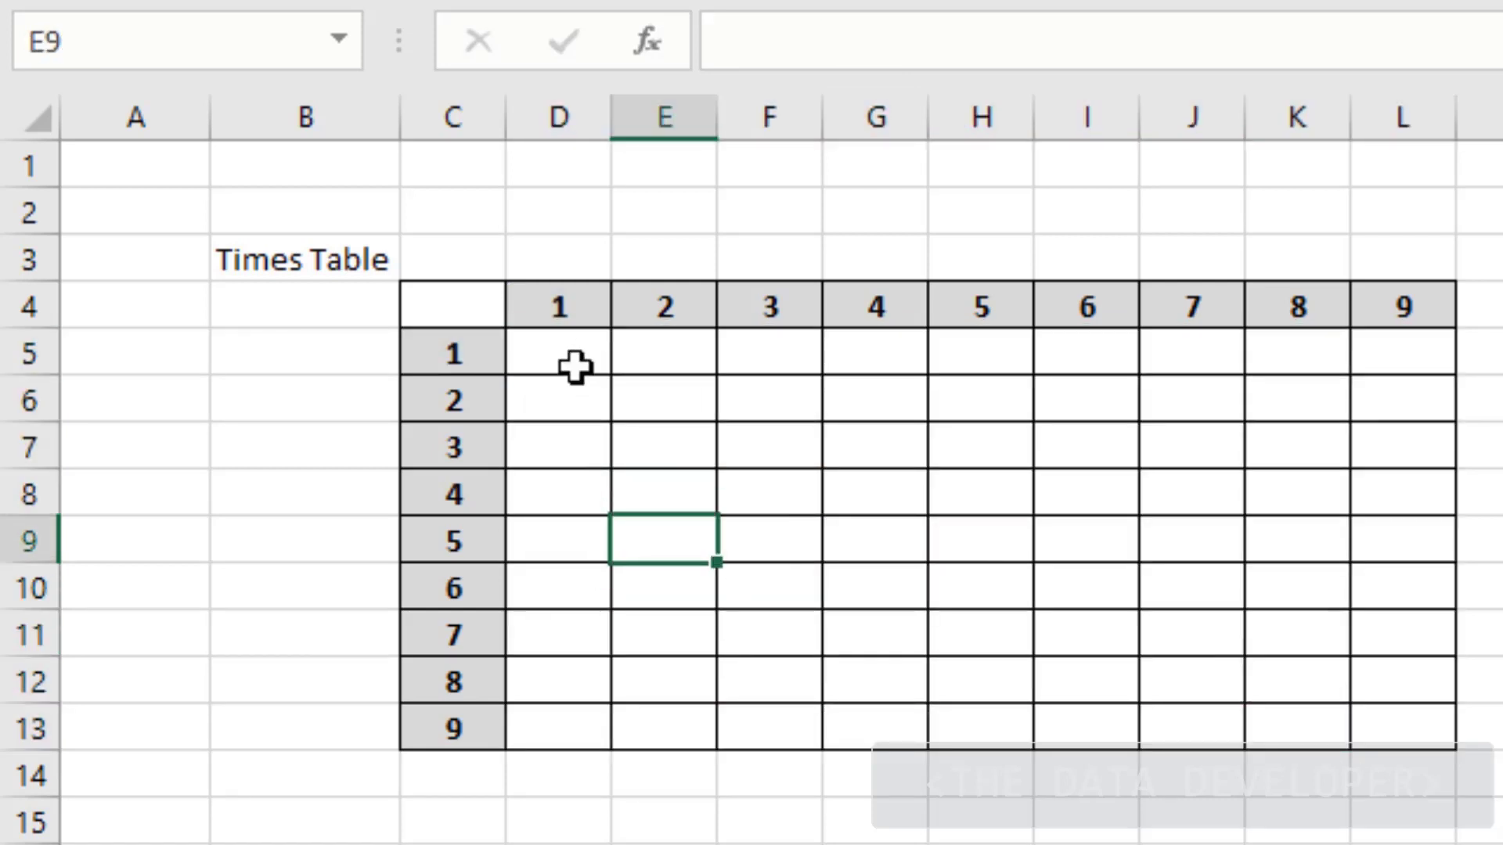
Enter =$C5*D$4 in D5, using F4 to set both mixed references, so it shows 1
left_click(565, 362)
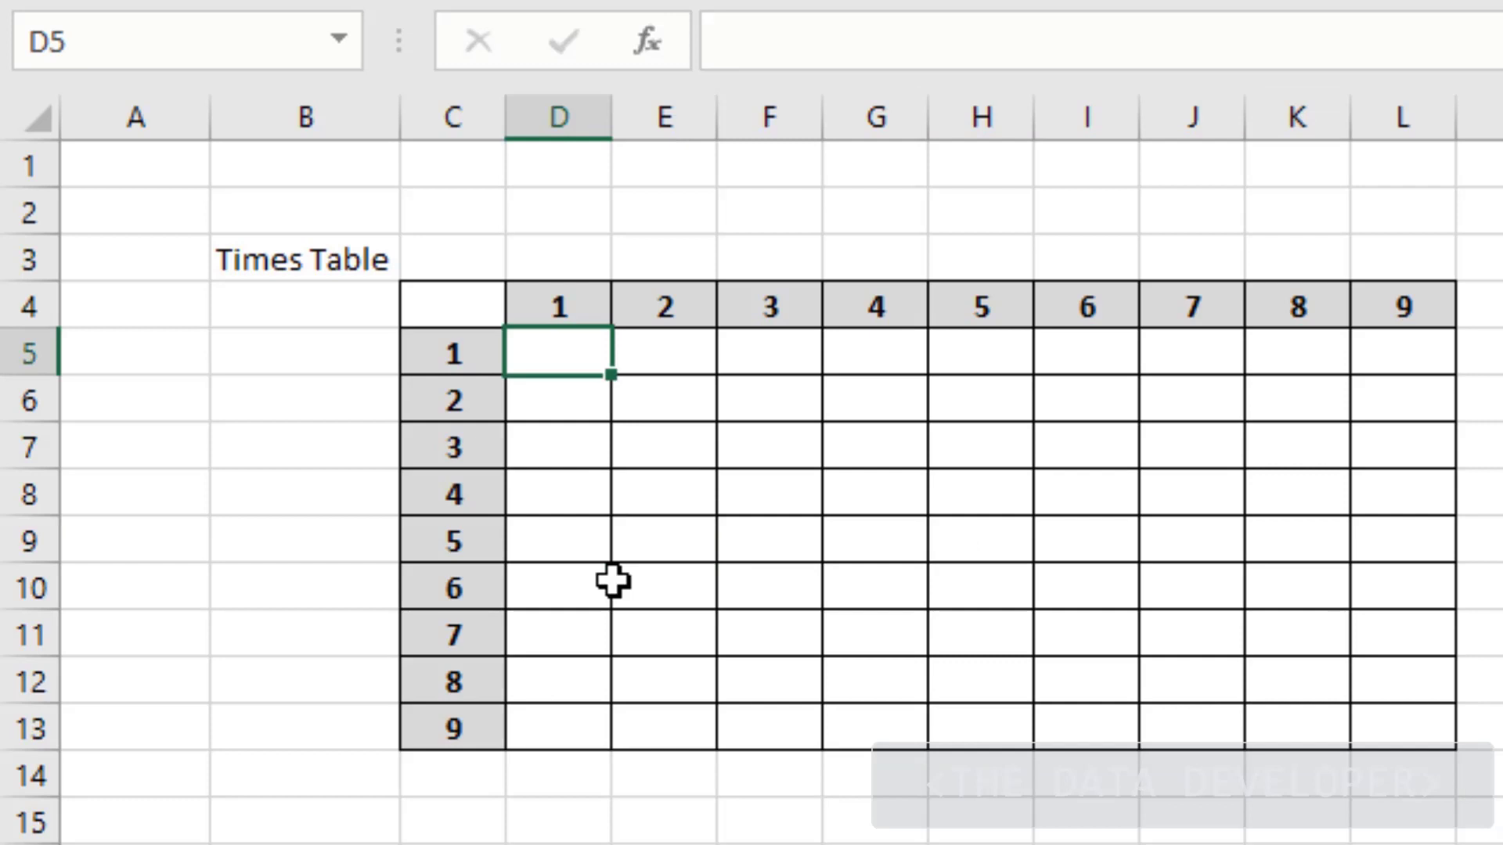
type("=")
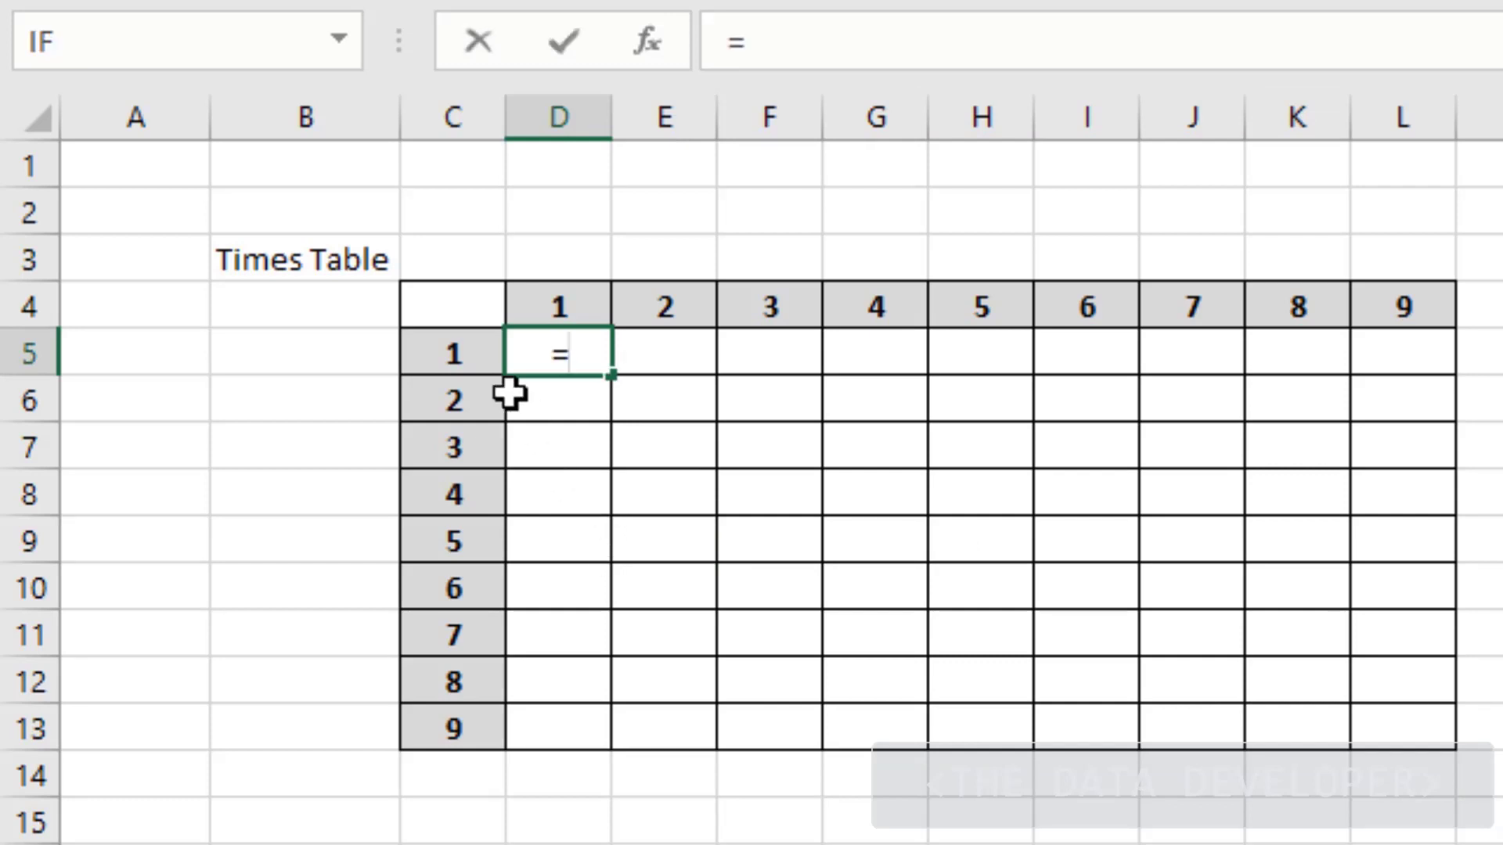
left_click(430, 356)
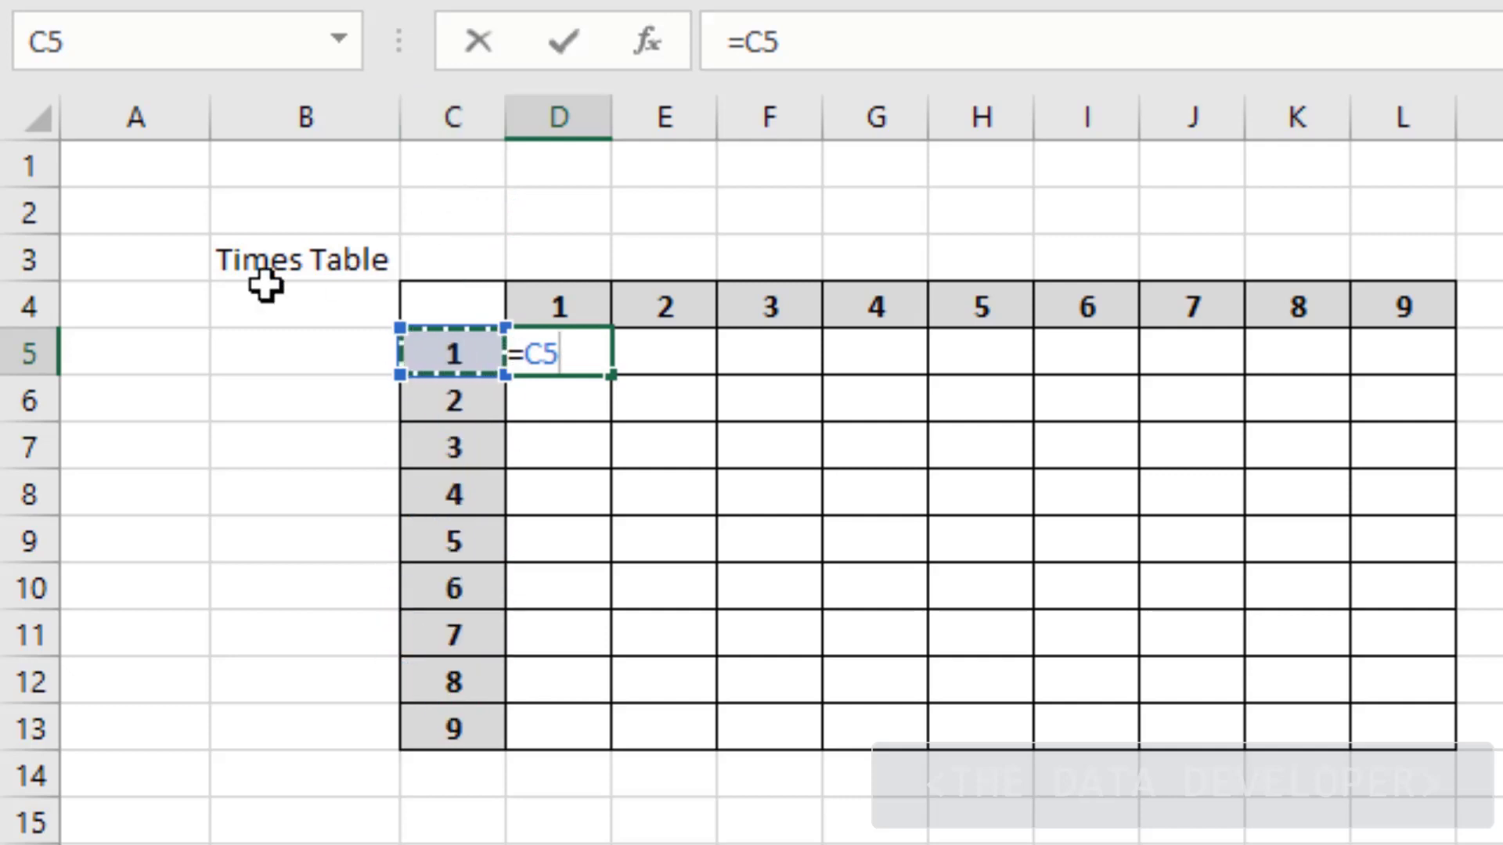
key("F4")
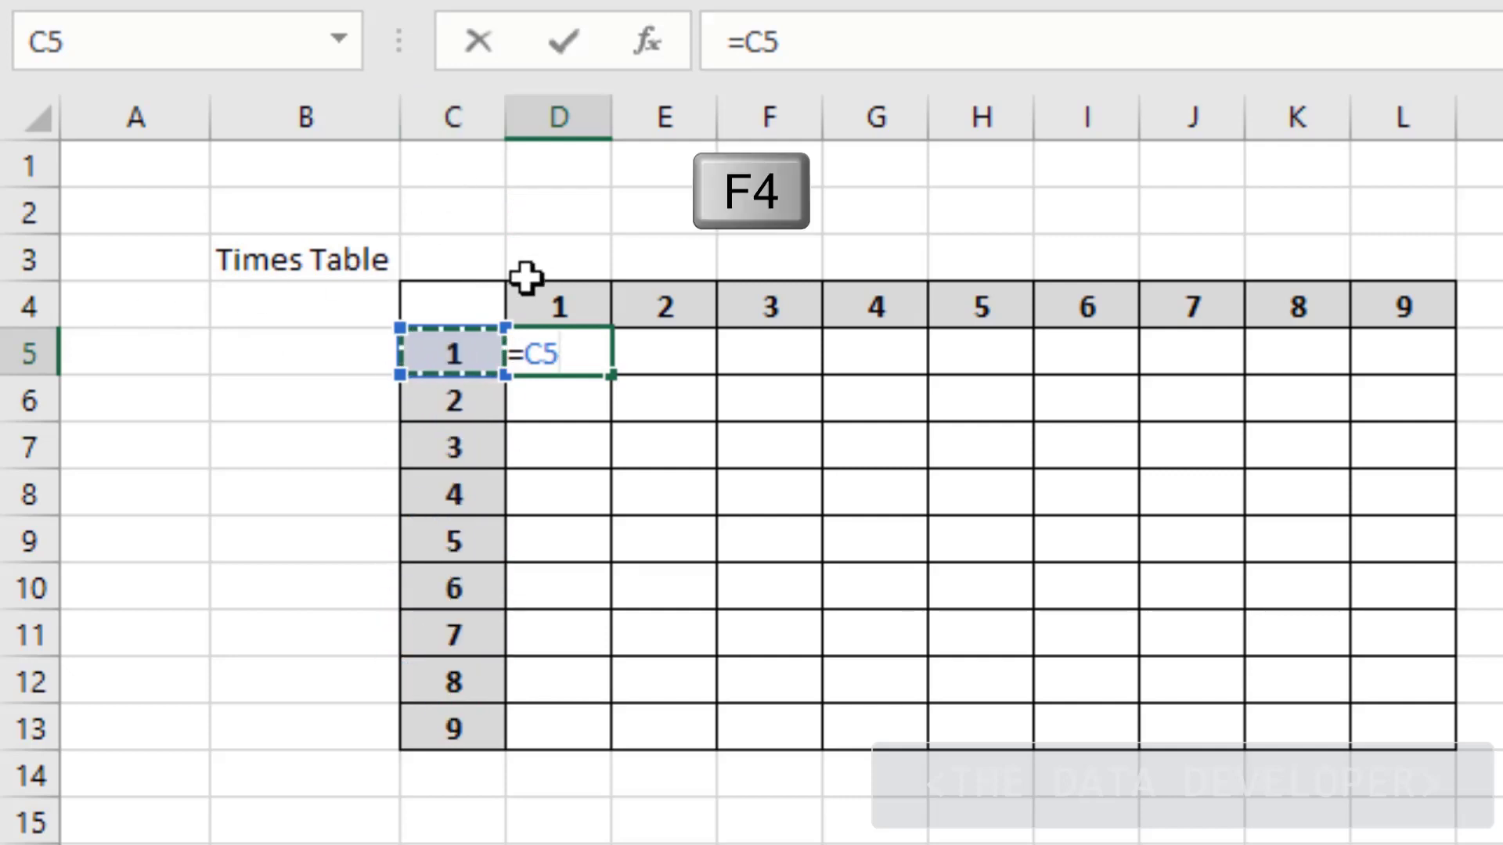
key("F4")
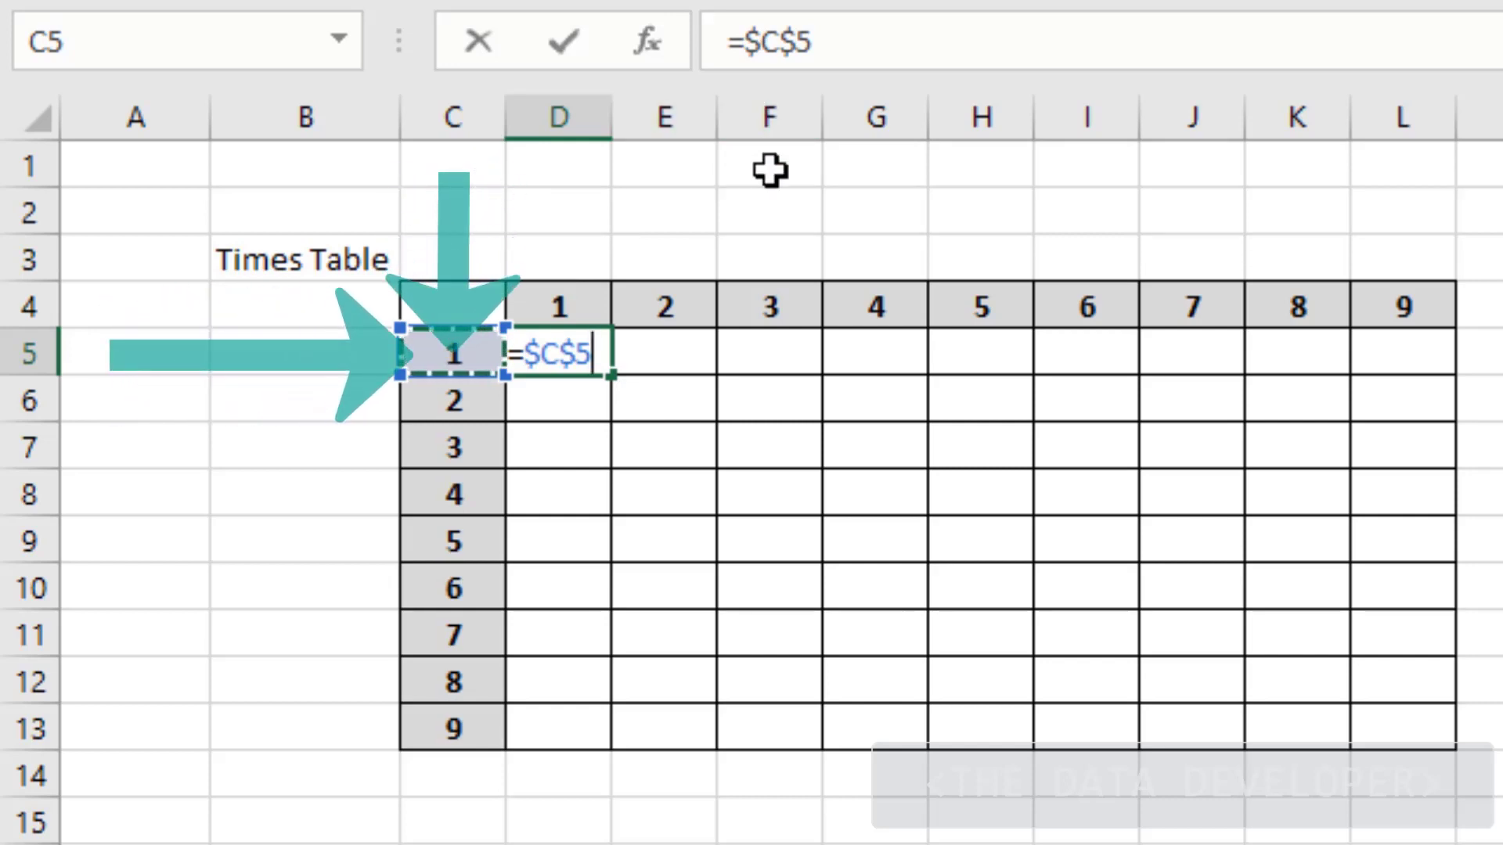
key("F4")
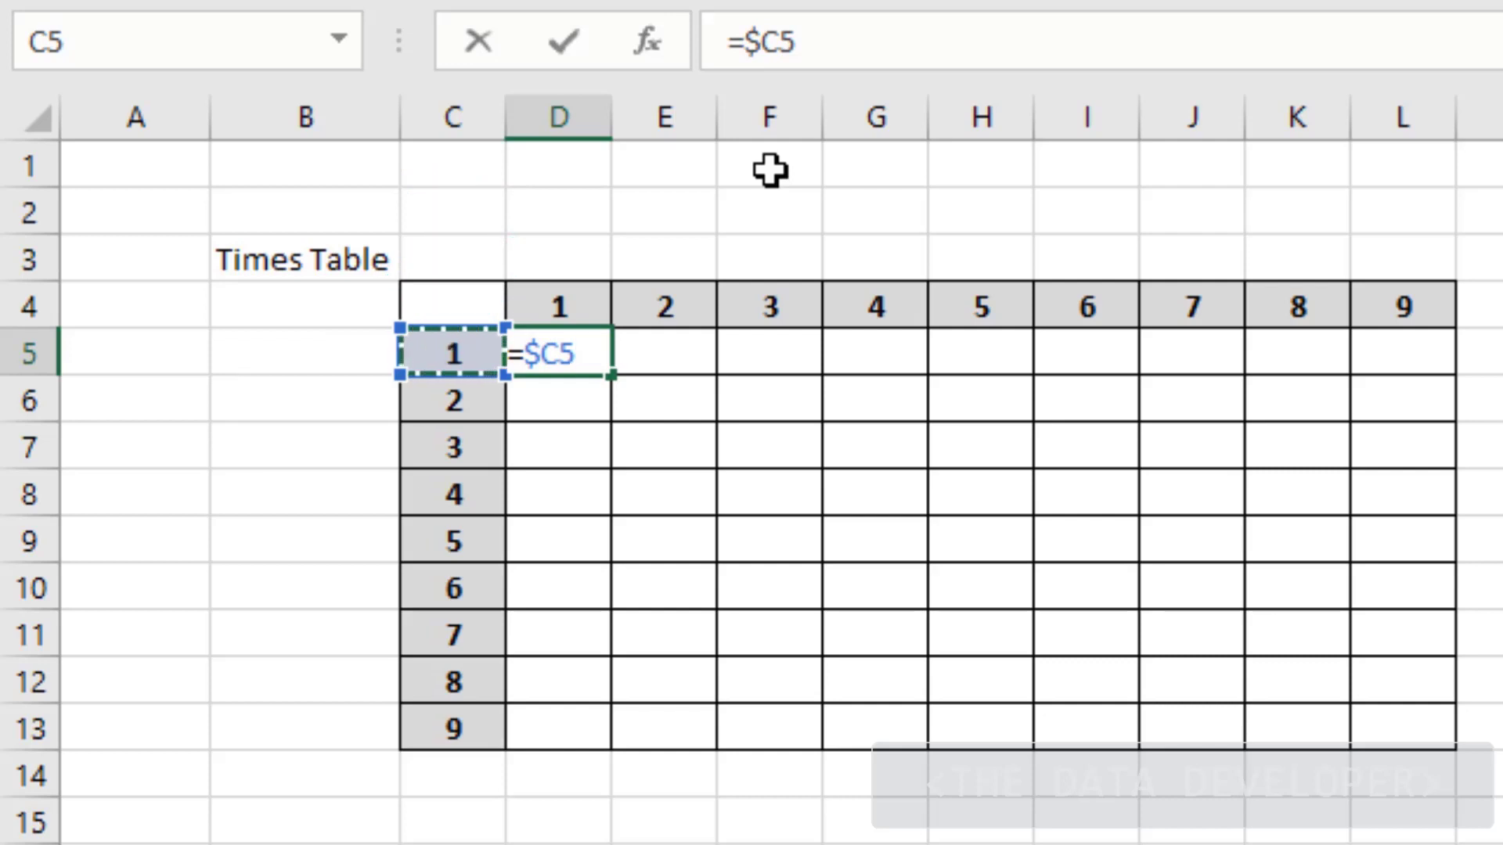
type("*")
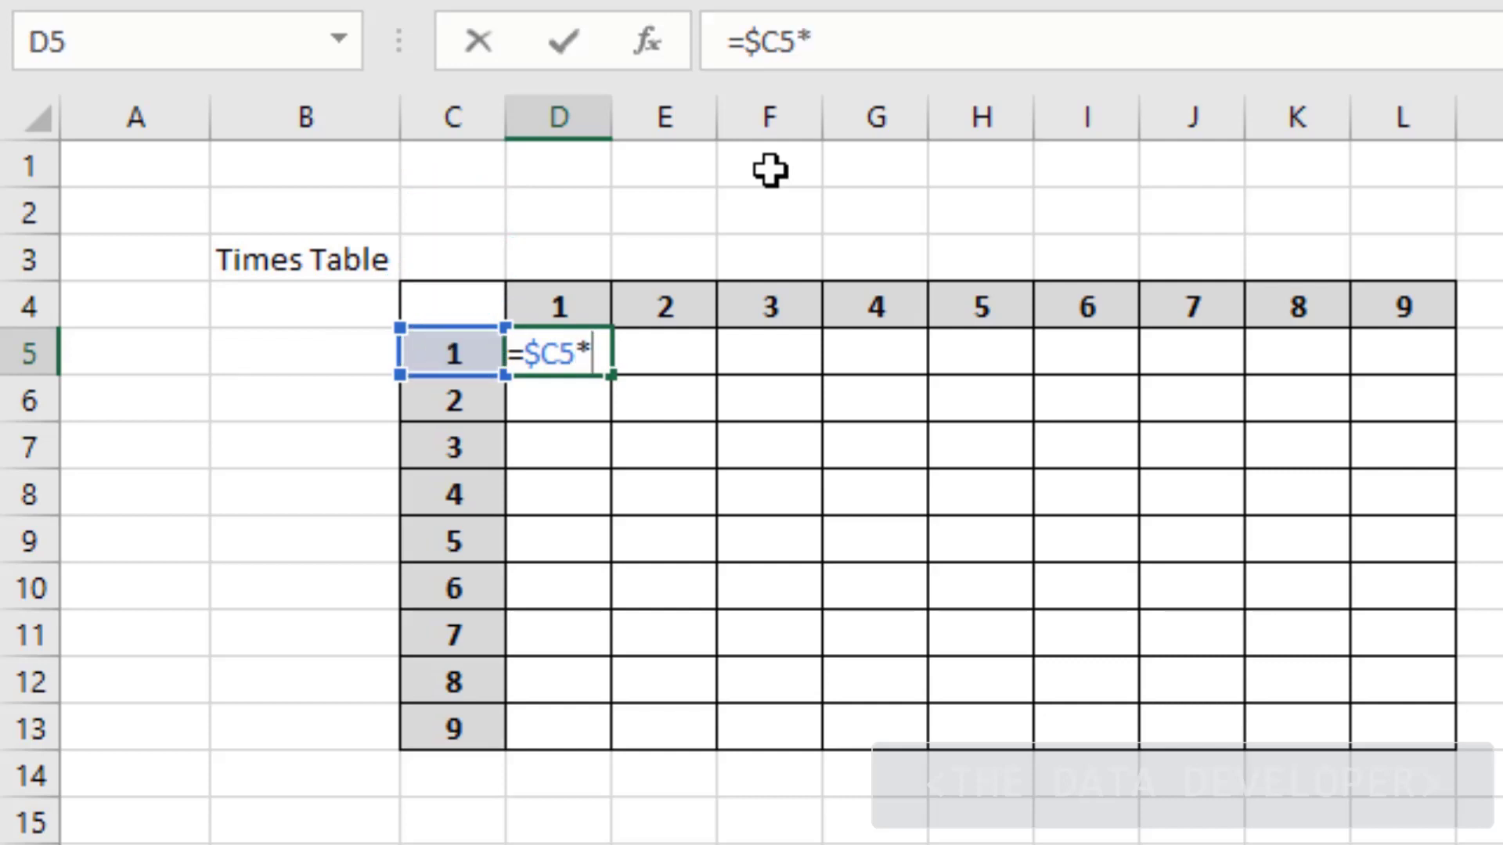
left_click(558, 310)
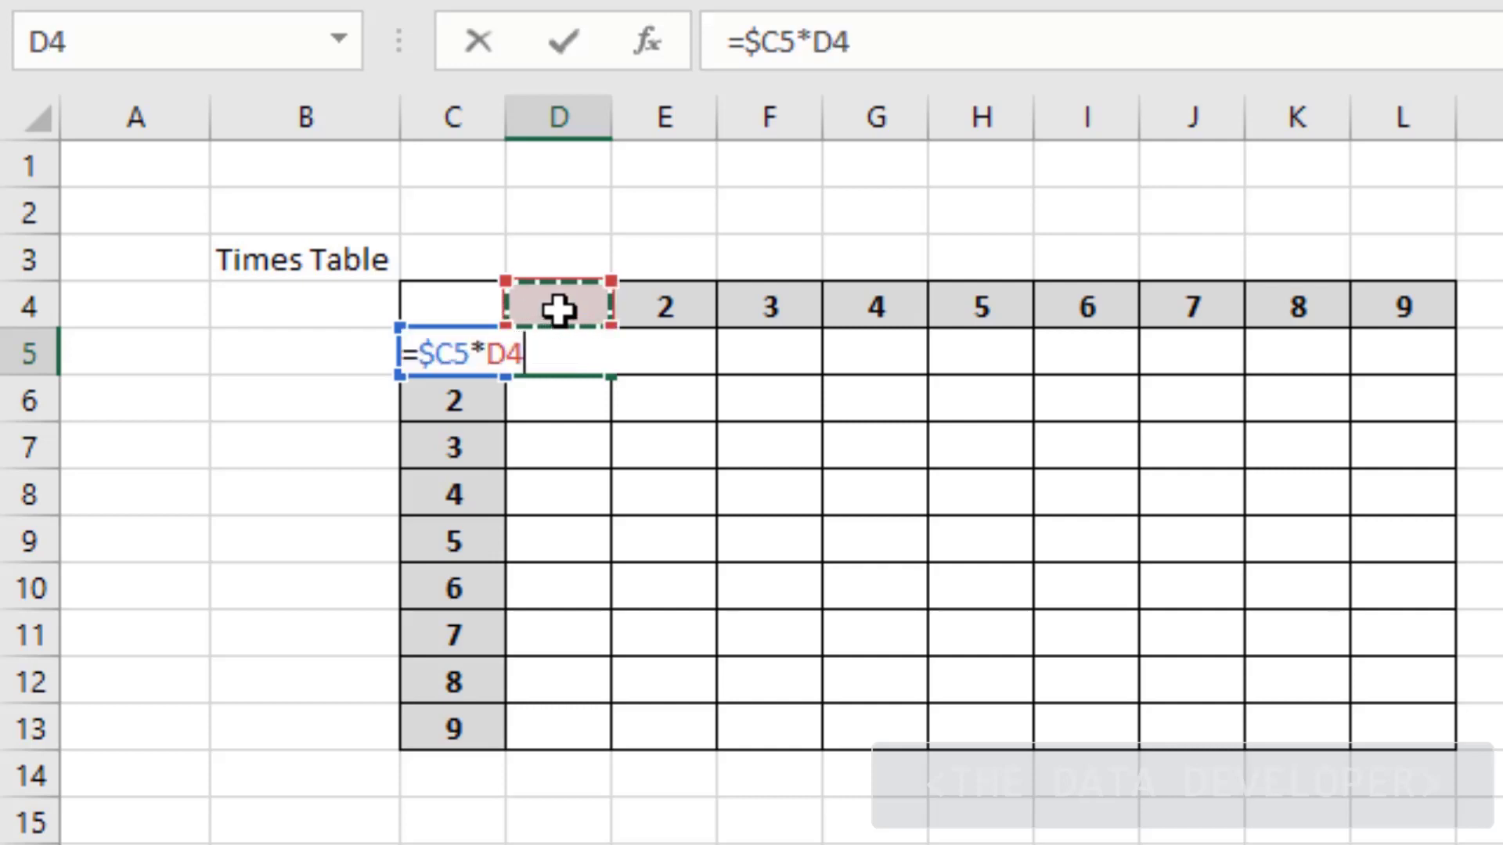
key("F4")
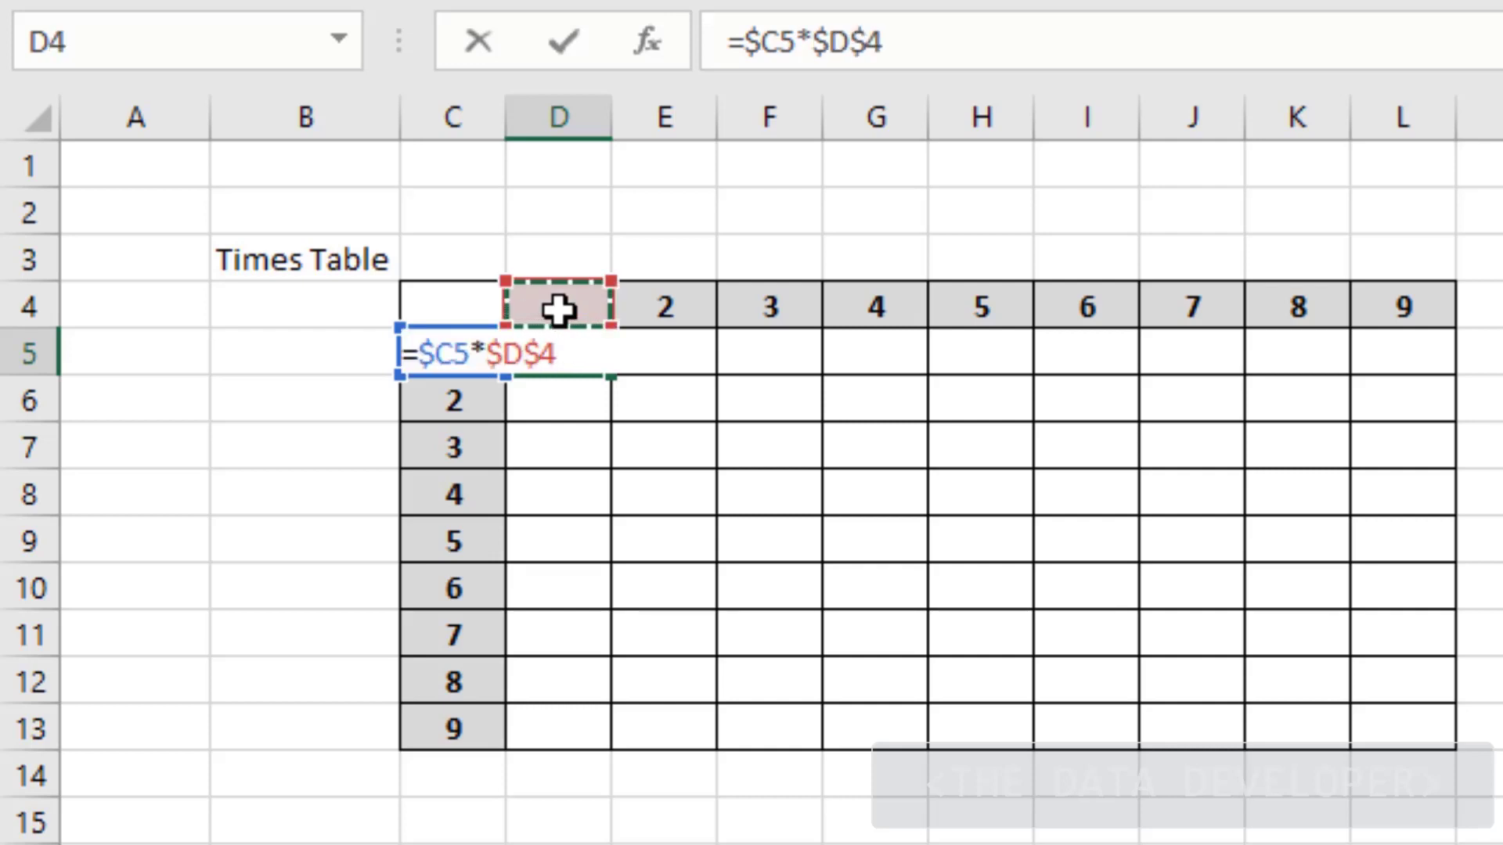
key("F4")
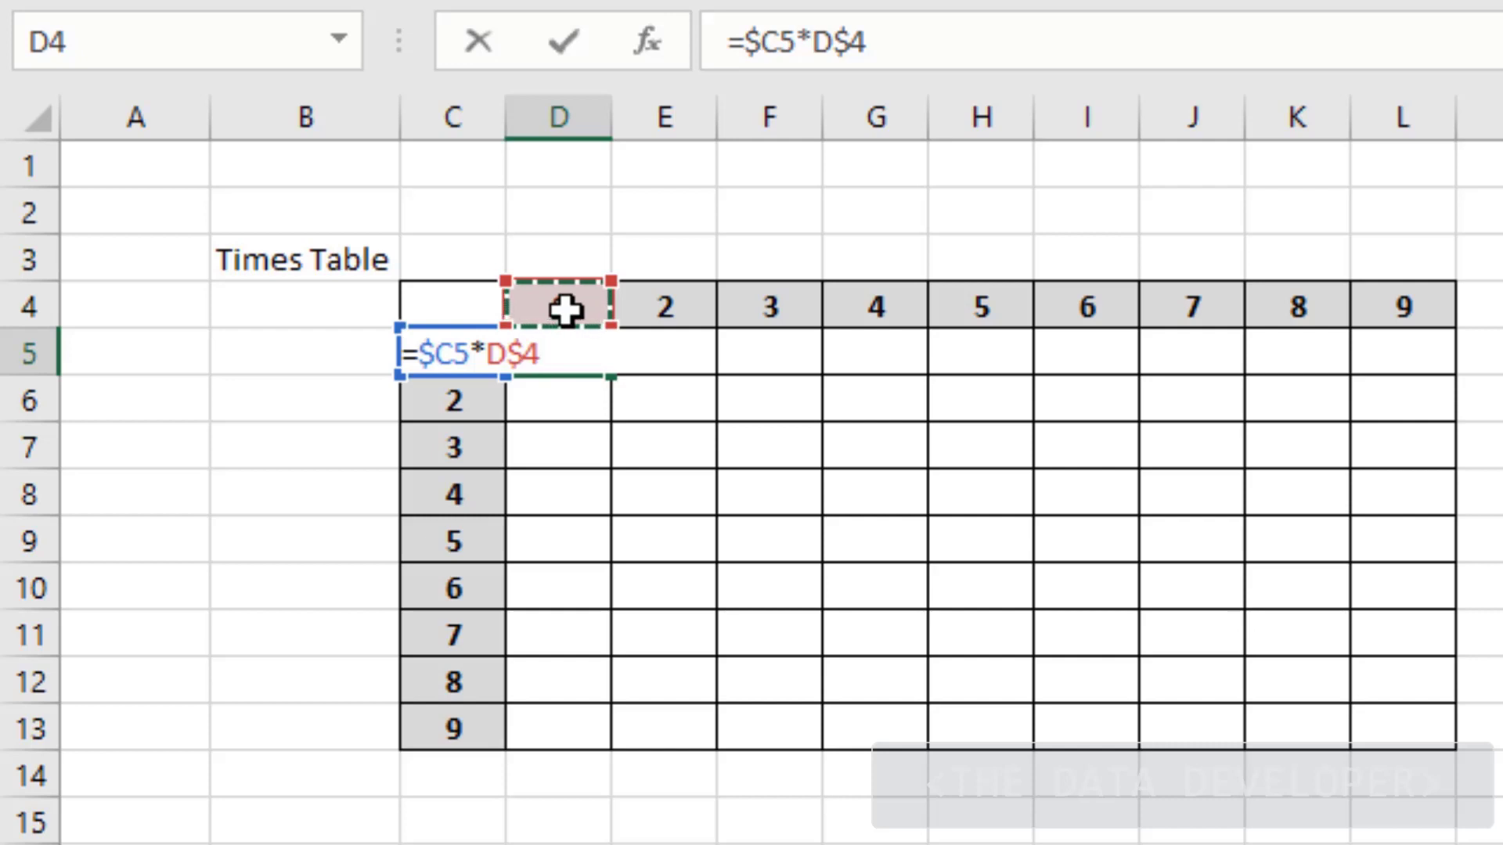
key("Return")
Fill the D5 formula right to L5 and down to row 13, giving products 1 through 81
left_click(560, 353)
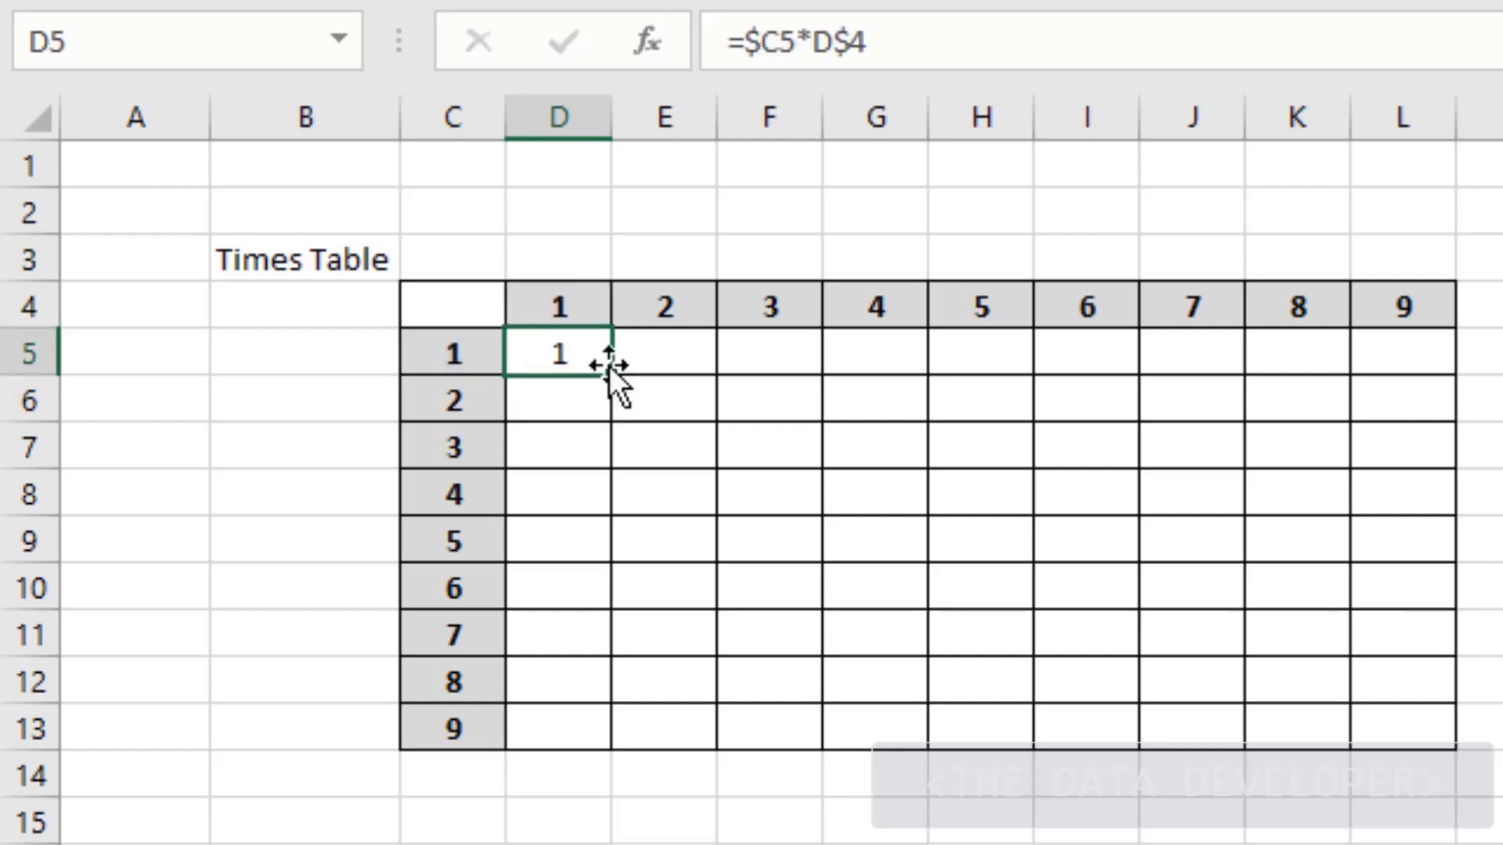
left_click_drag(609, 378, 1464, 741)
left_click(1231, 817)
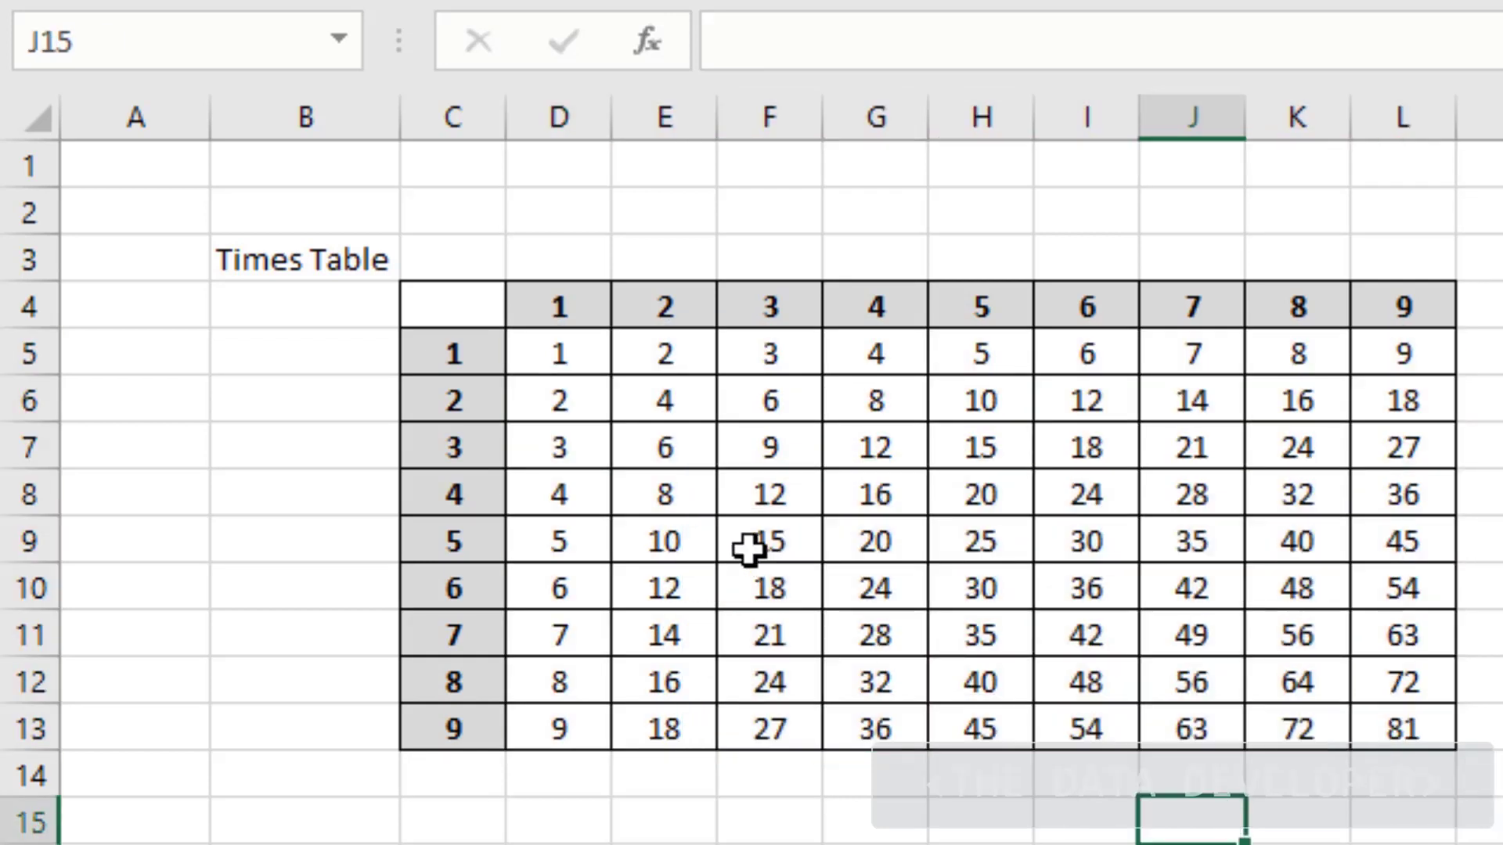
left_click(298, 817)
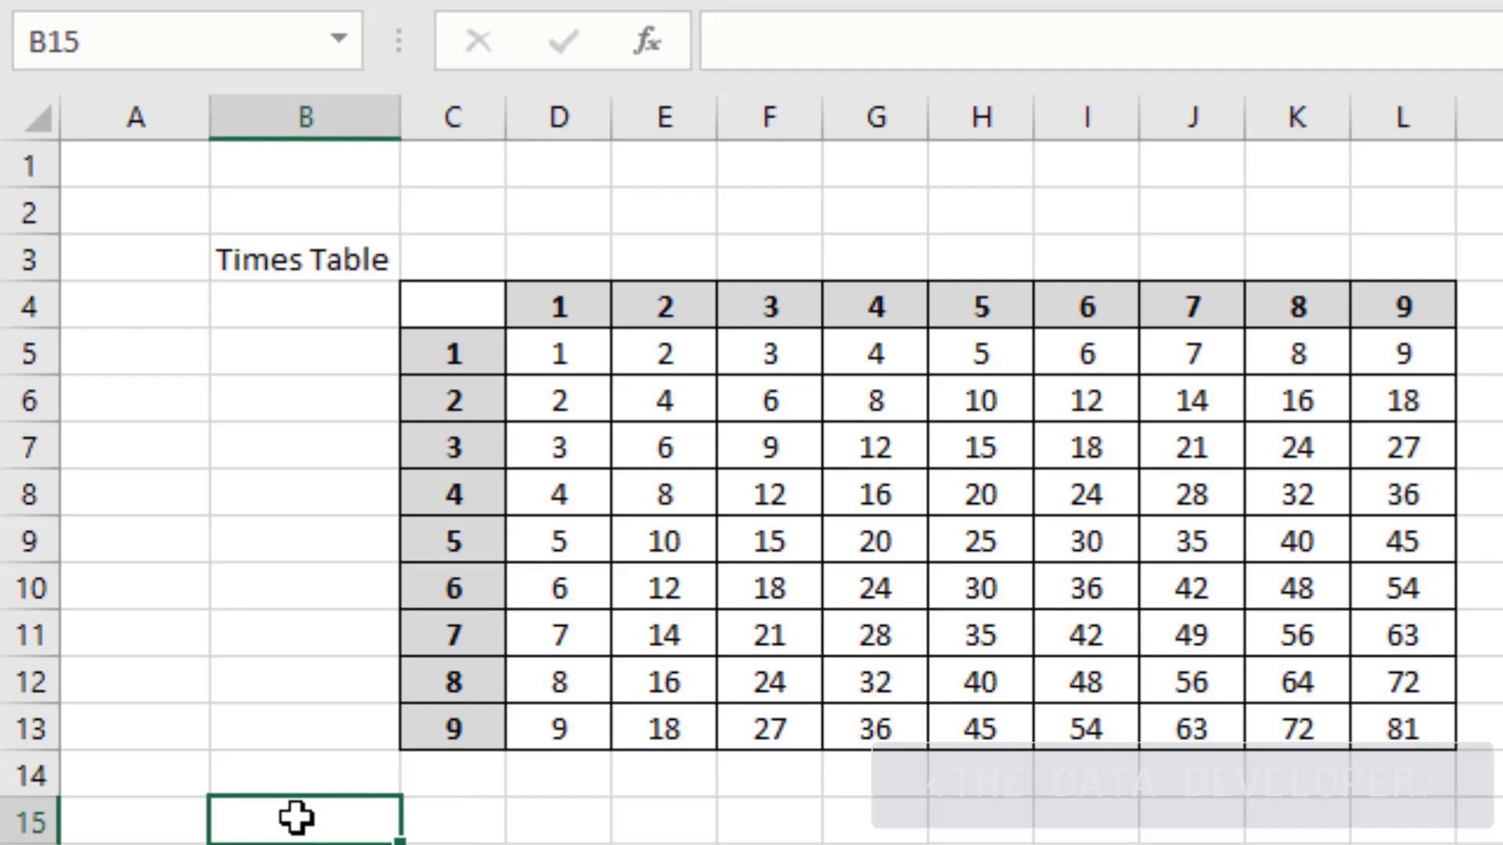
left_click(570, 359)
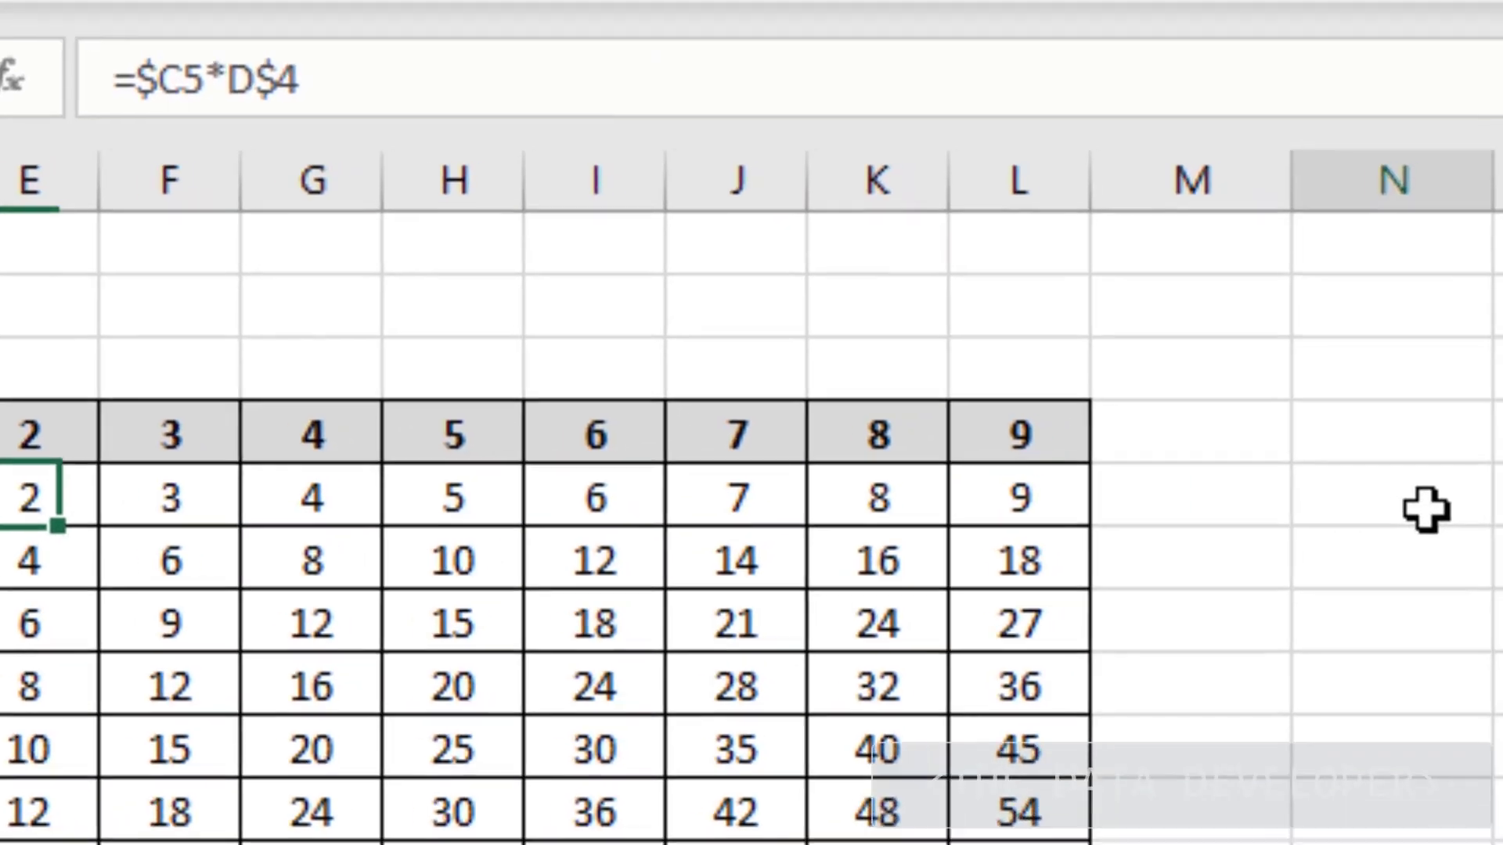
In N5, enter =C5, cycle F4 through $C$5, C$5, $C5, and end with relative C5
left_click(1427, 511)
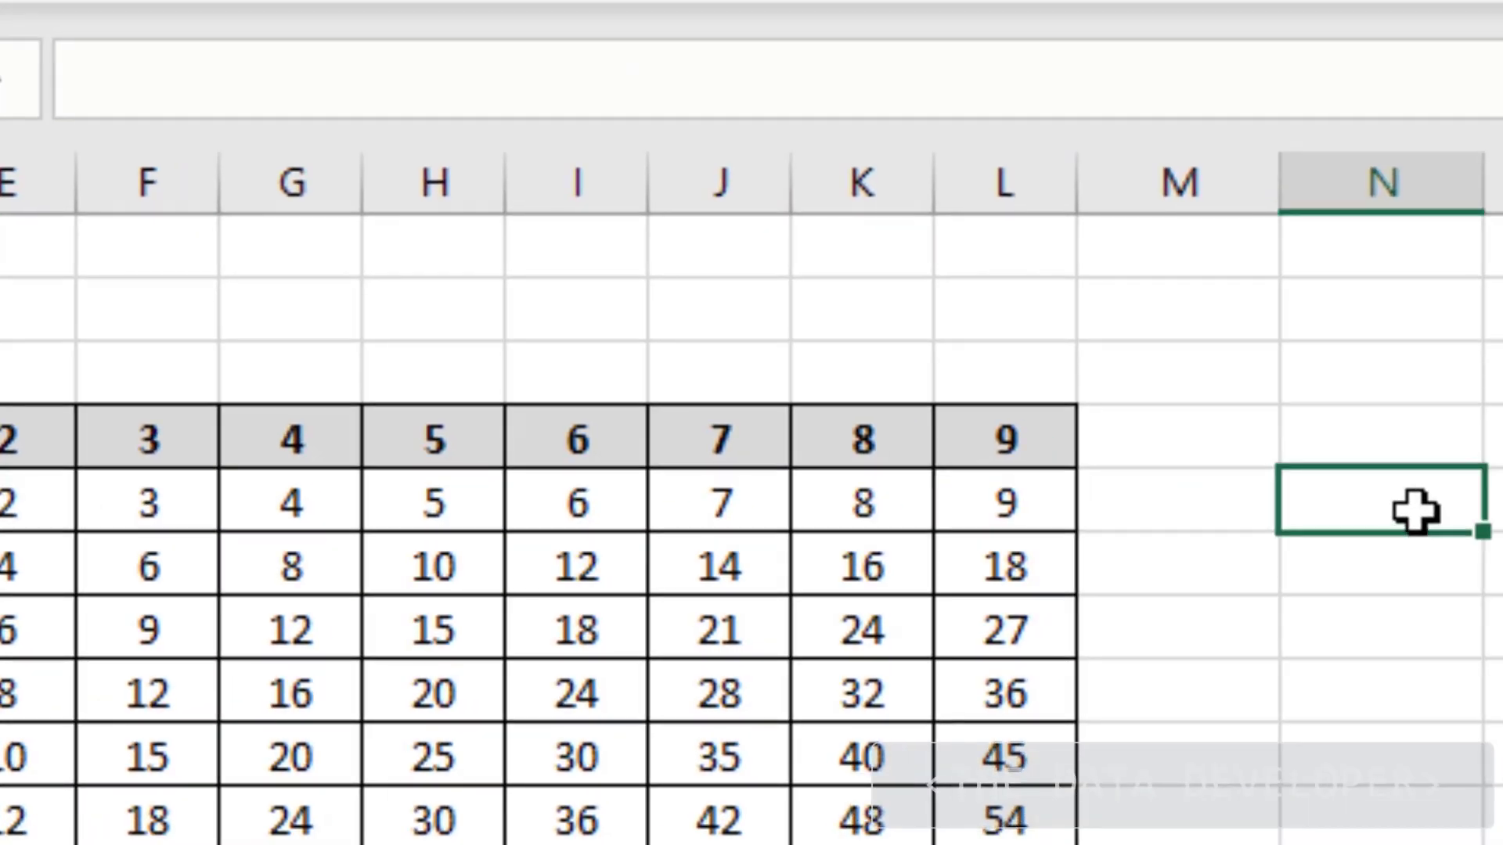
type("=")
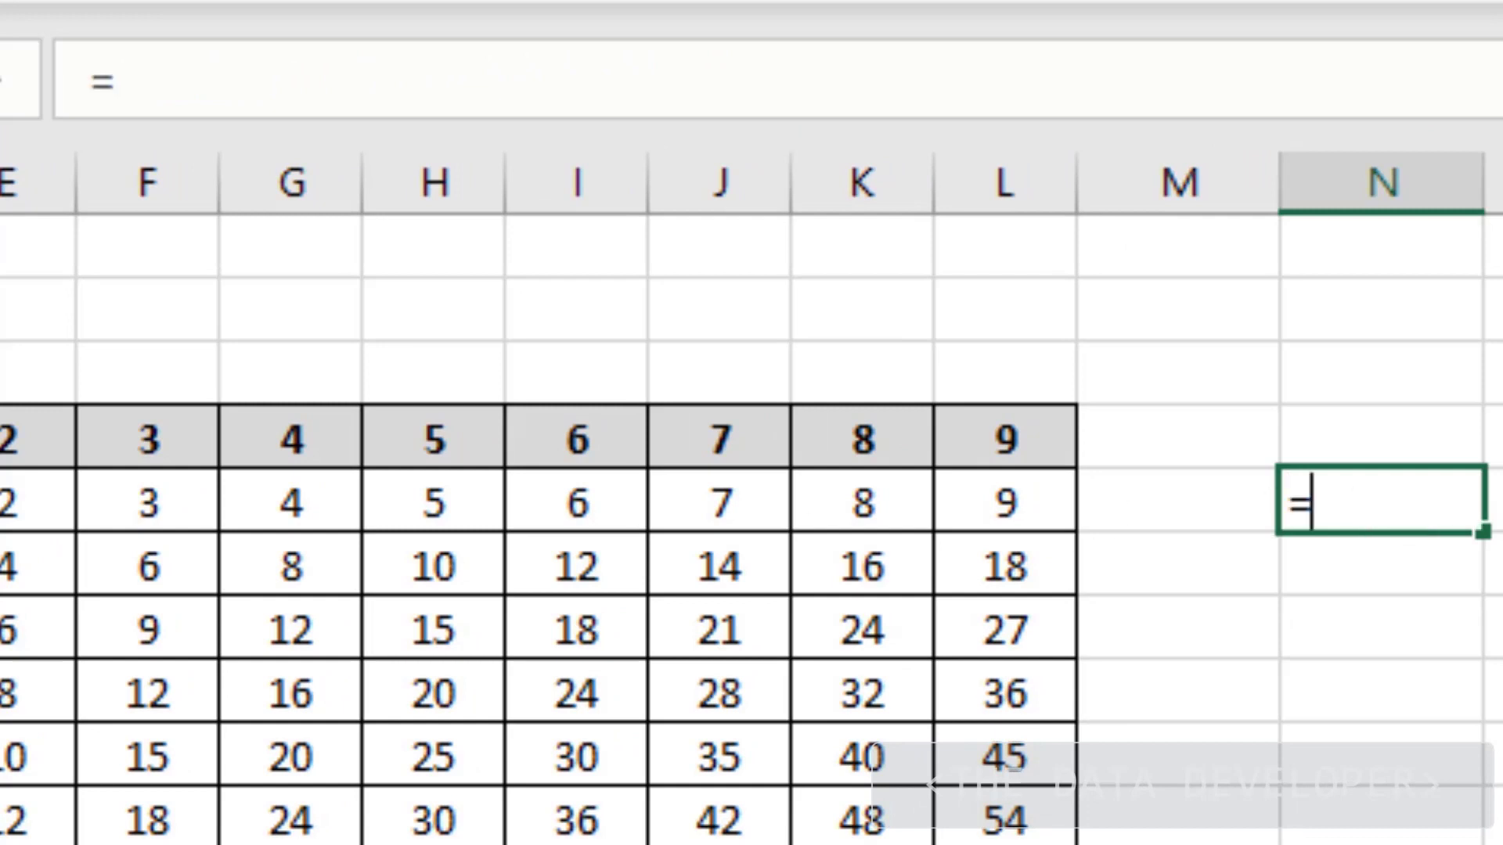
type("C5")
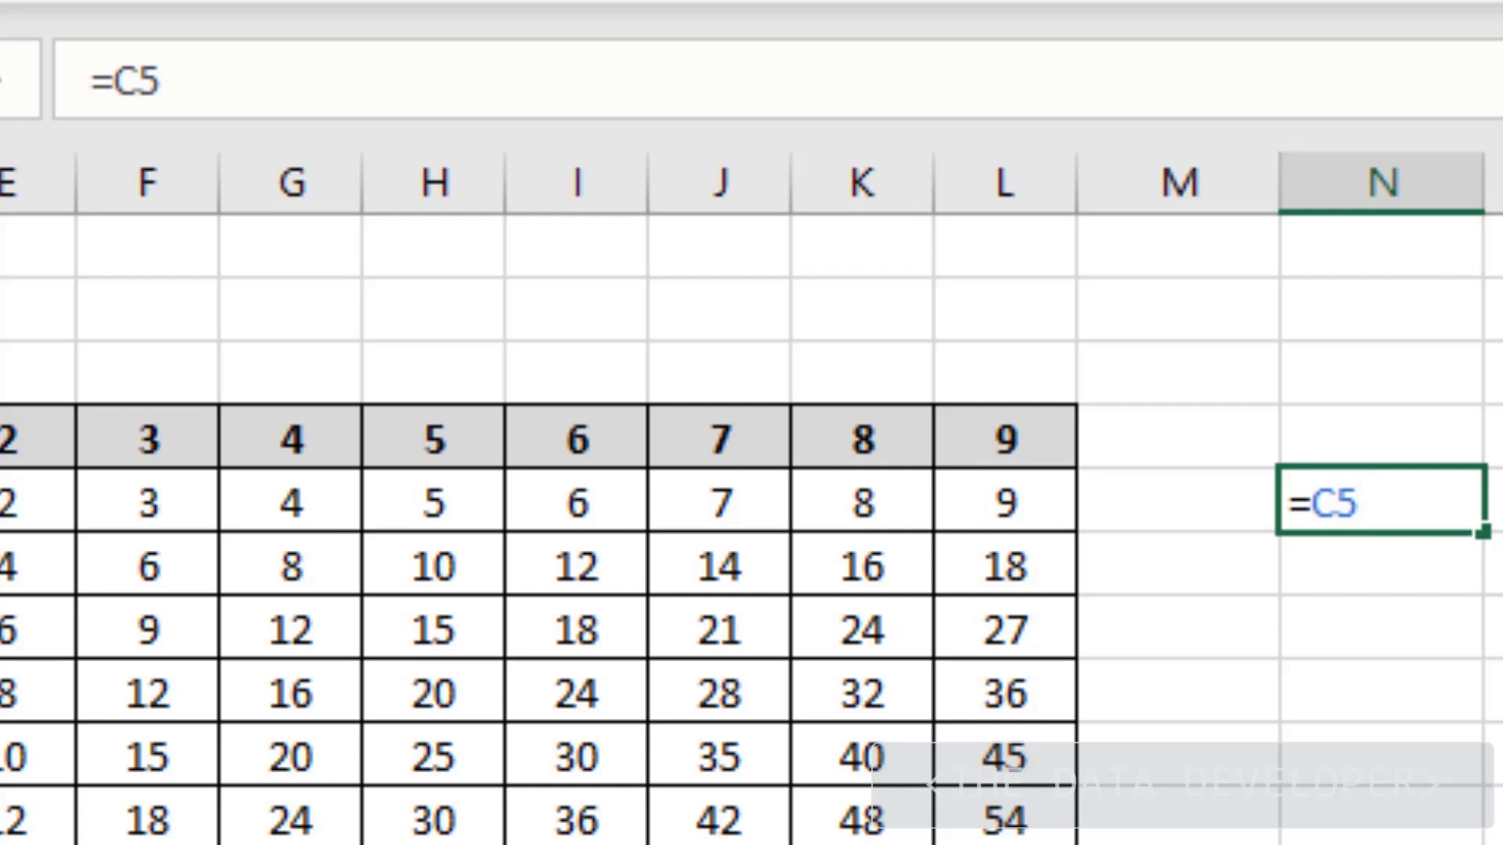
key("F4")
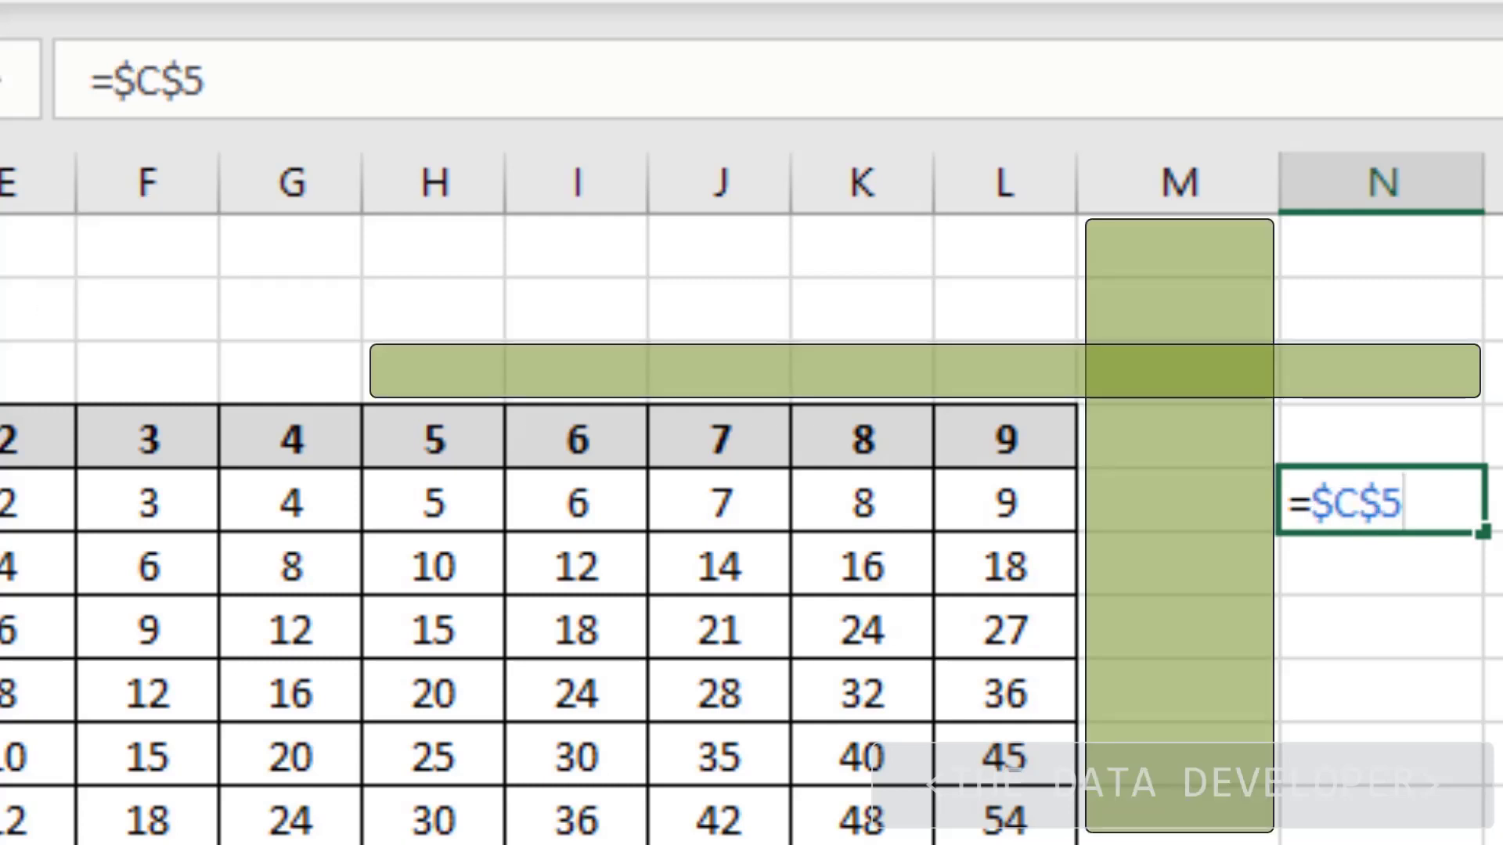
key("F4")
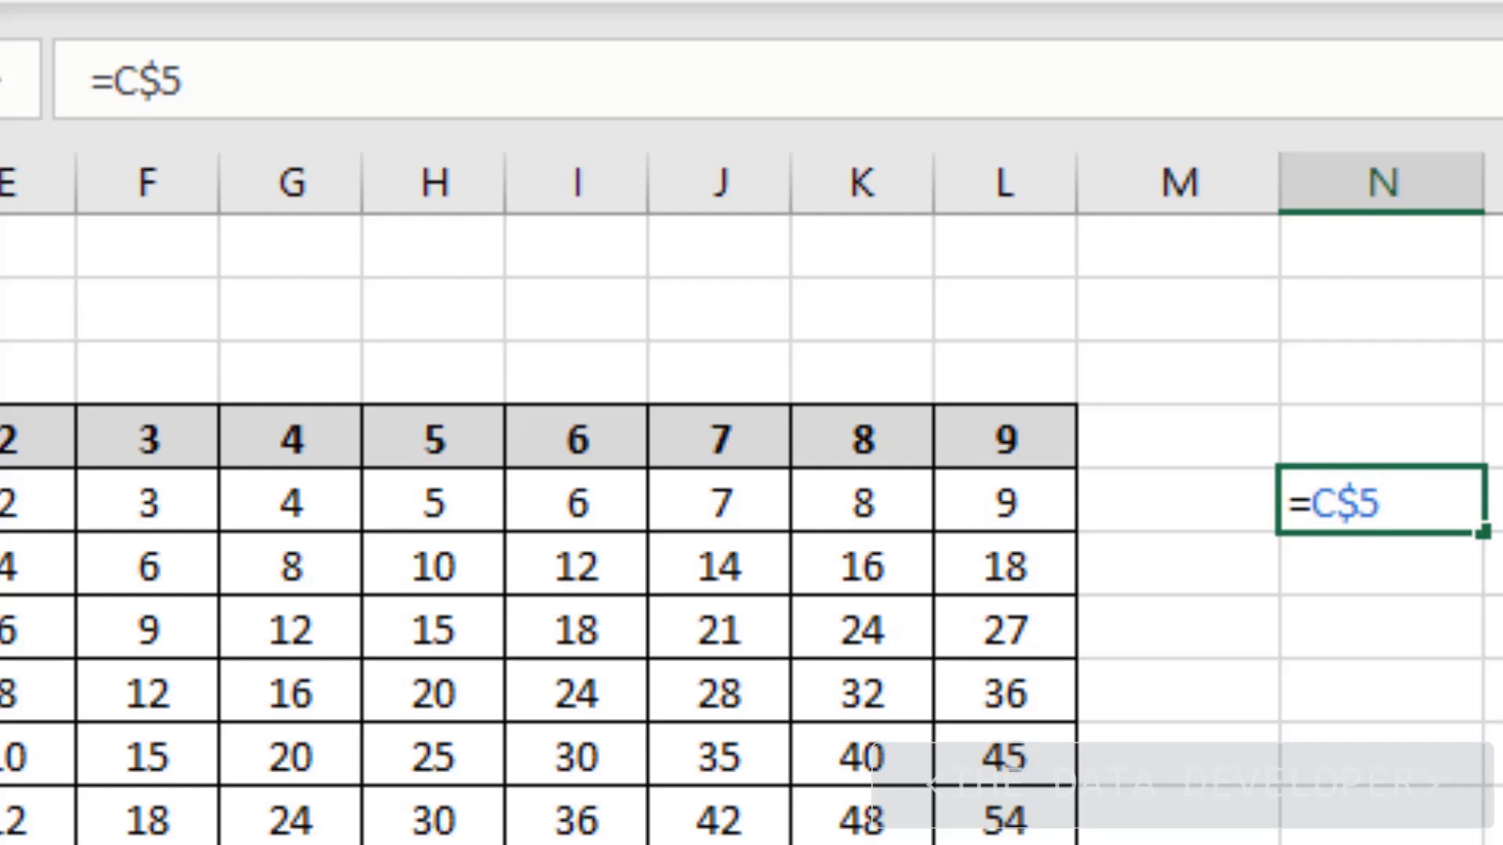
key("F4")
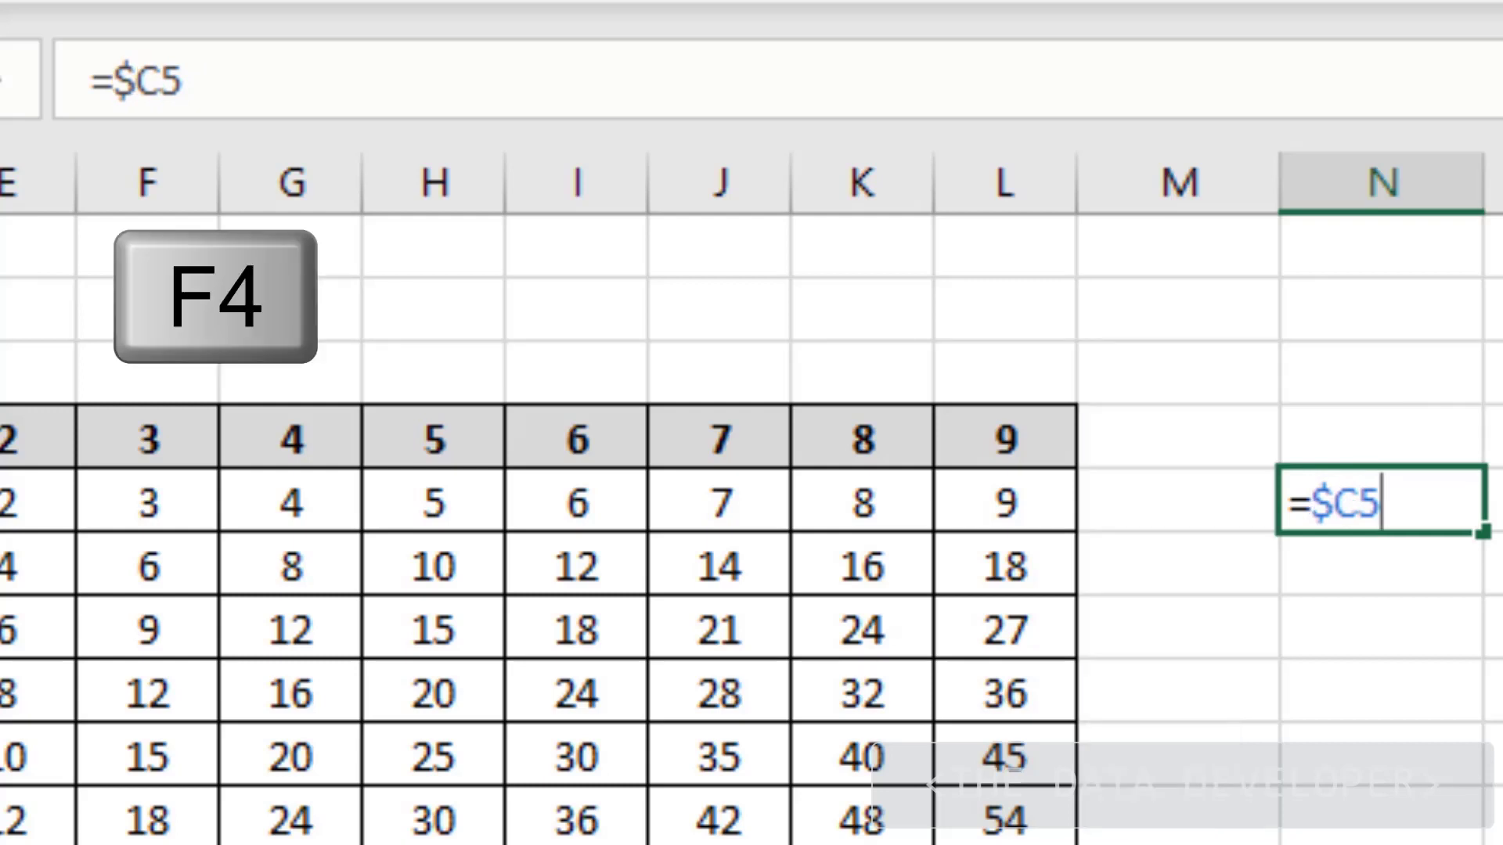
key("F4")
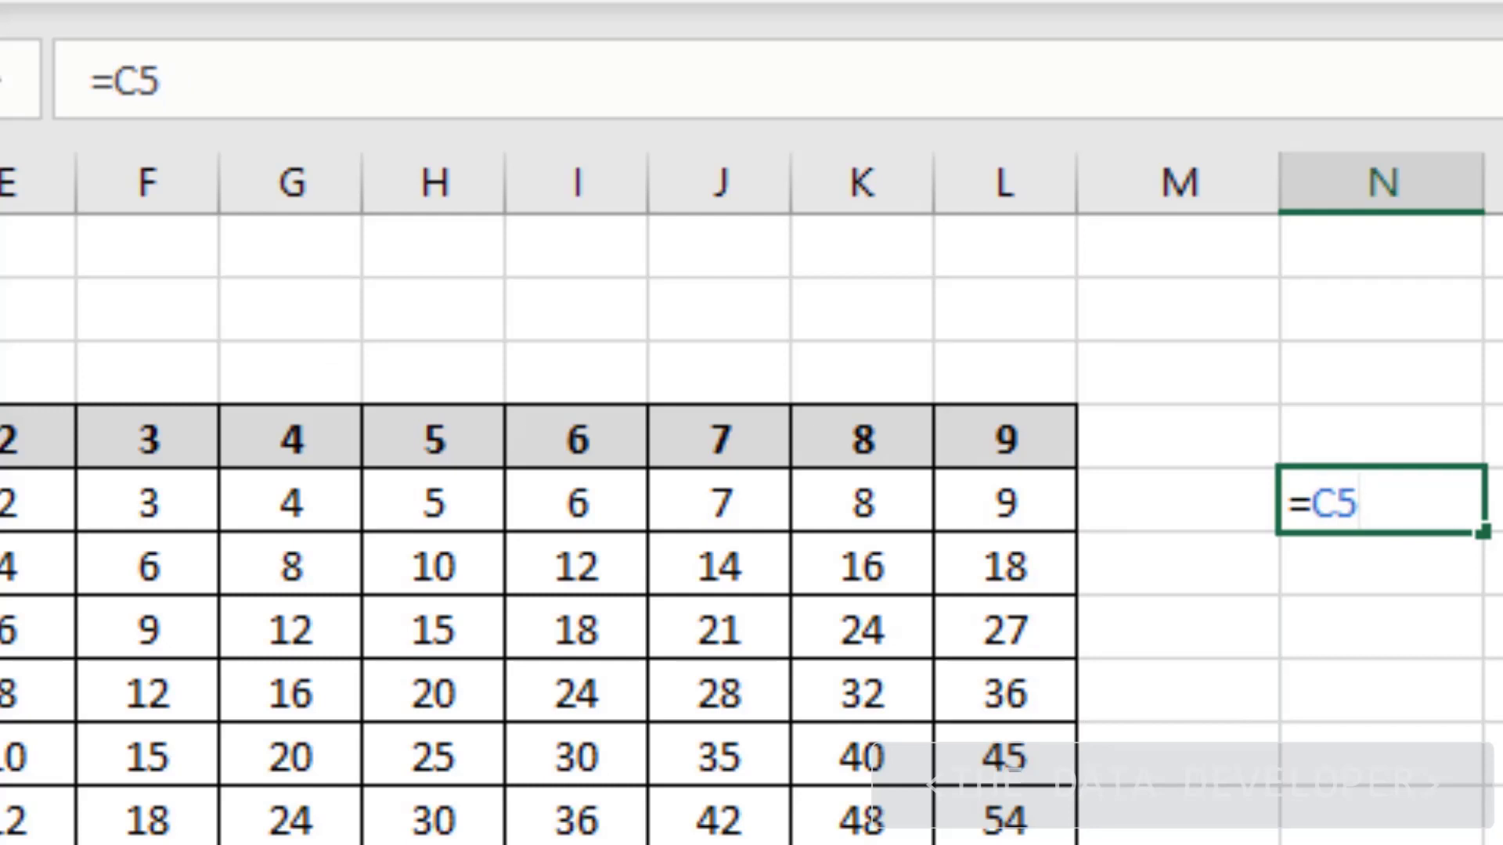
key("F4")
key("F4")
key("F4")
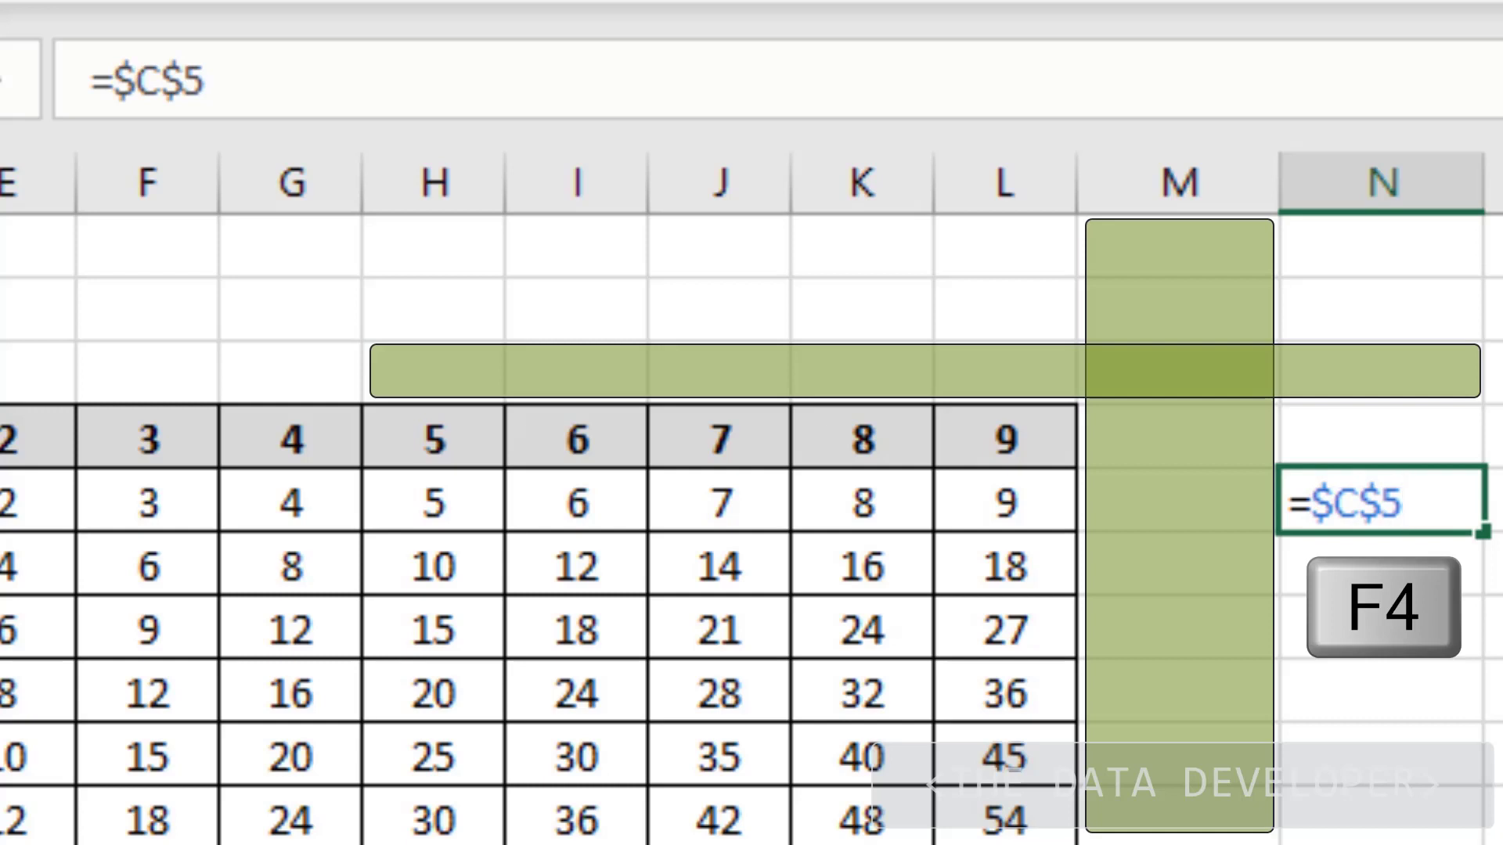
key("F4")
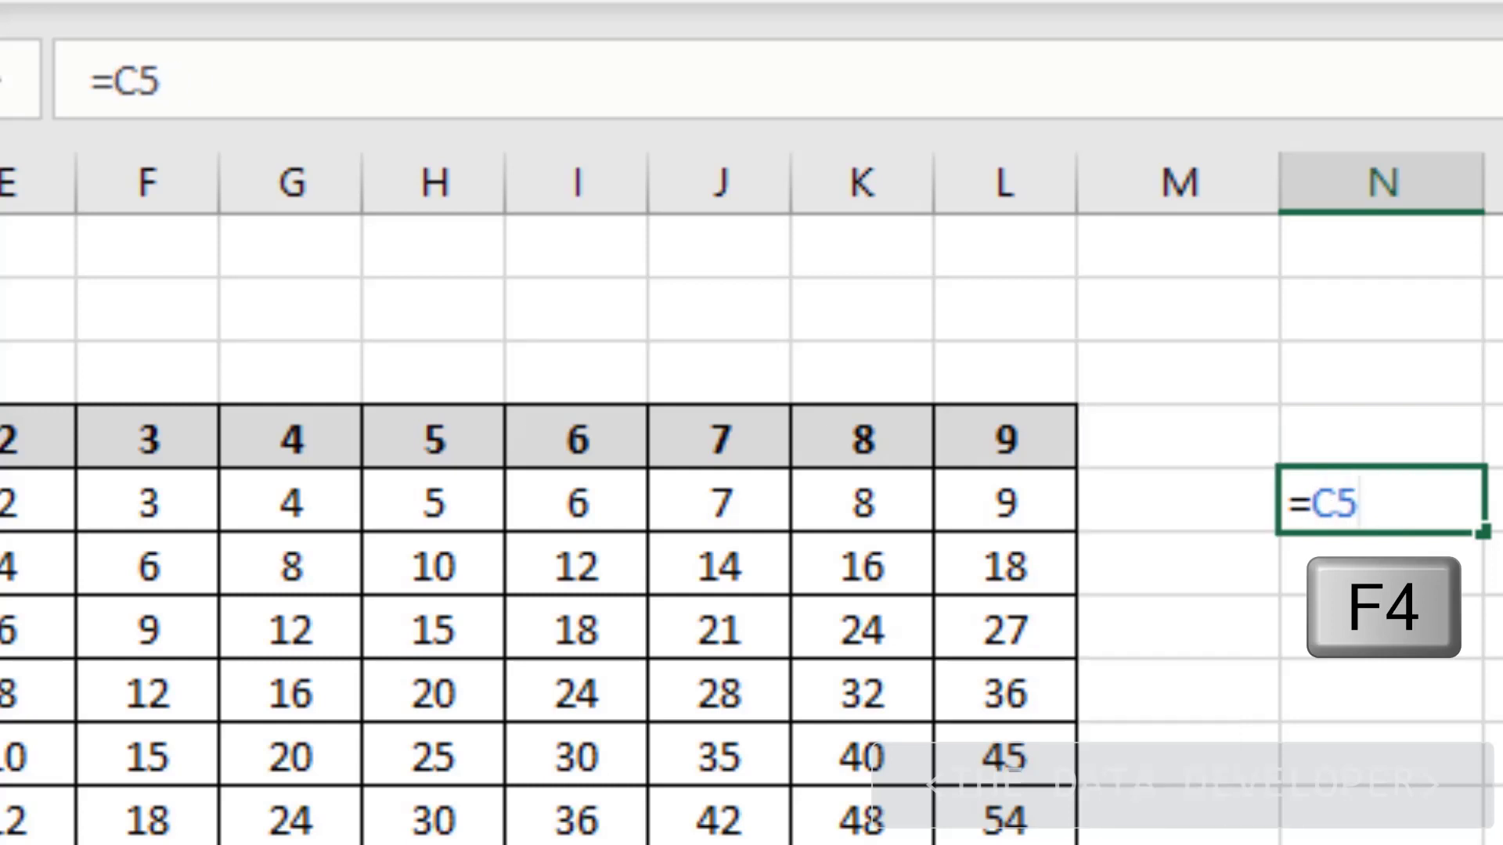
key("F4")
key("F4")
key("F4")
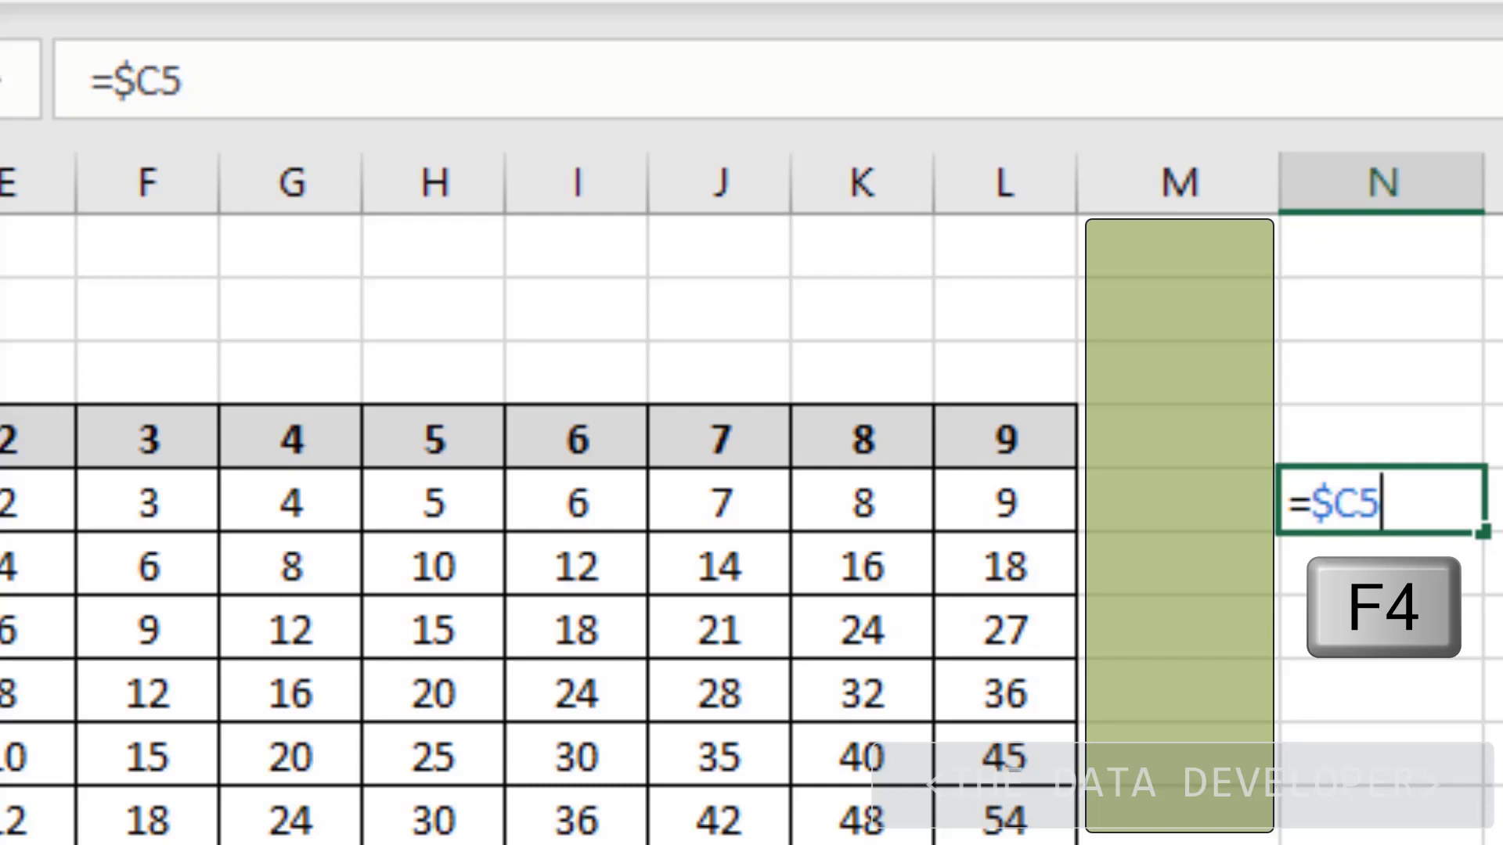
key("F4")
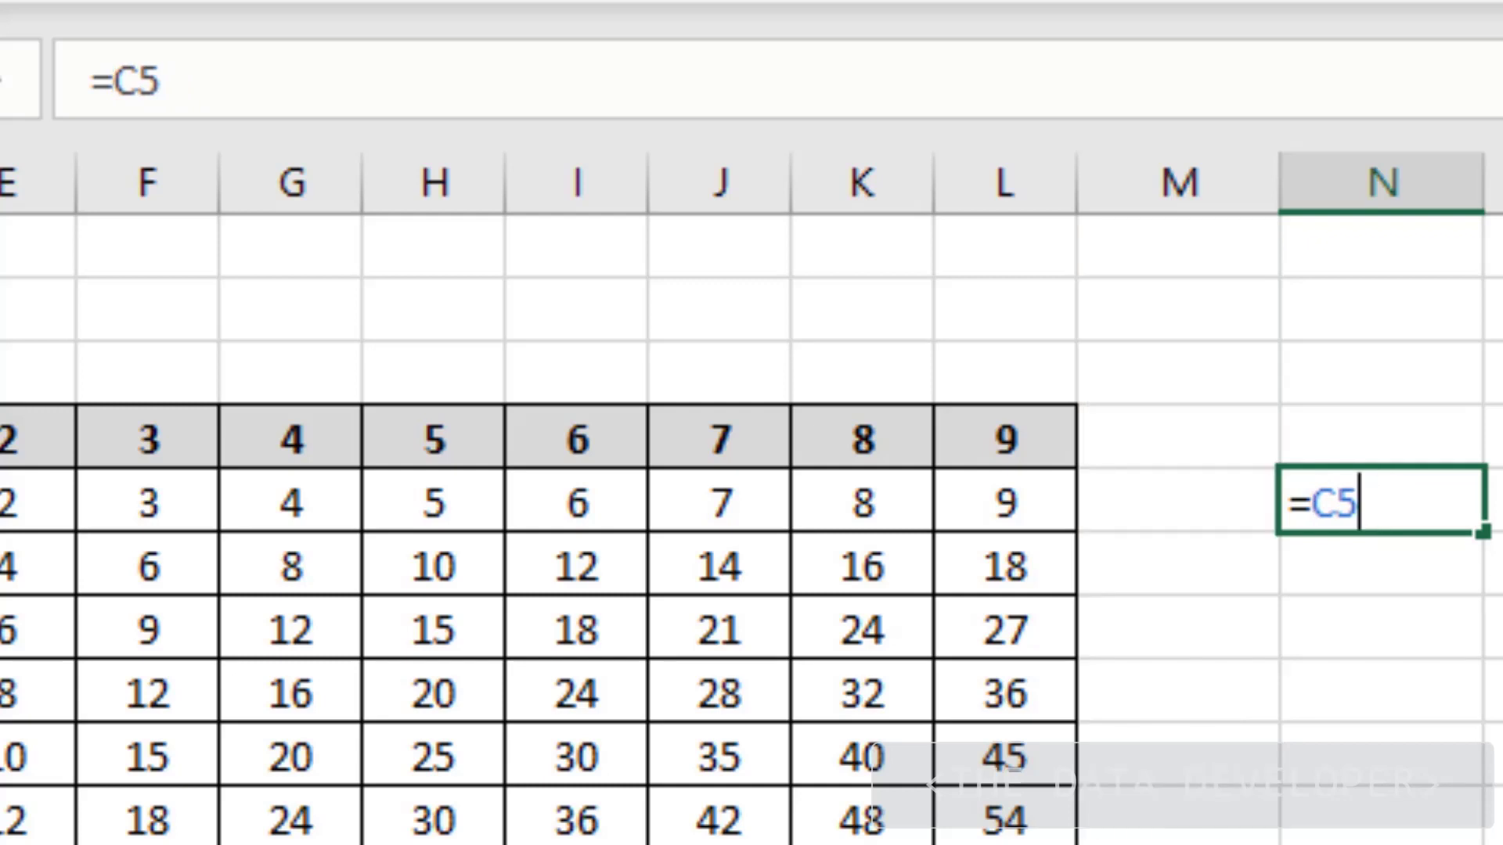
key("Return")
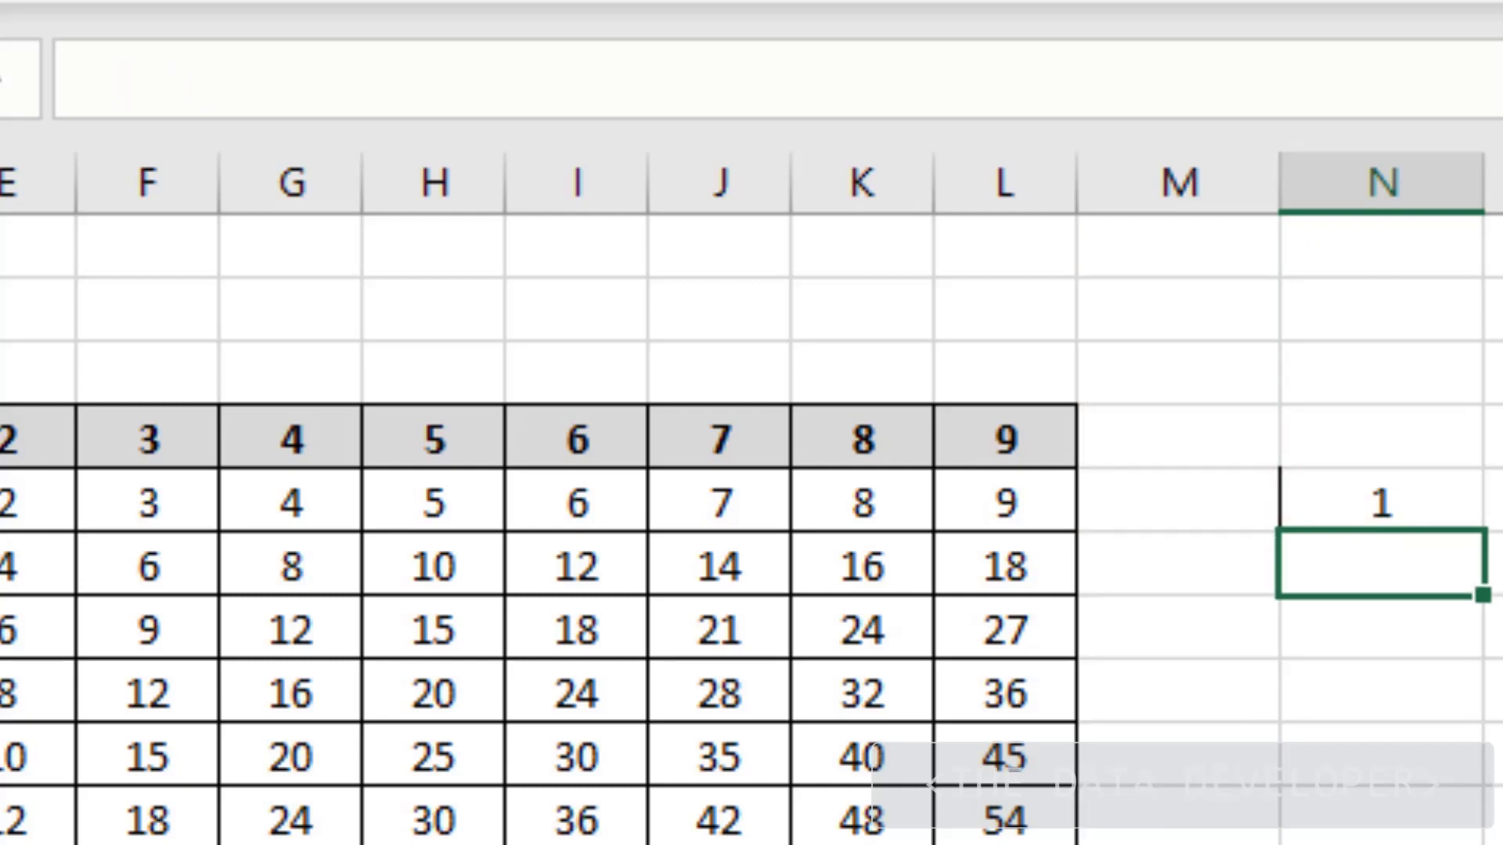